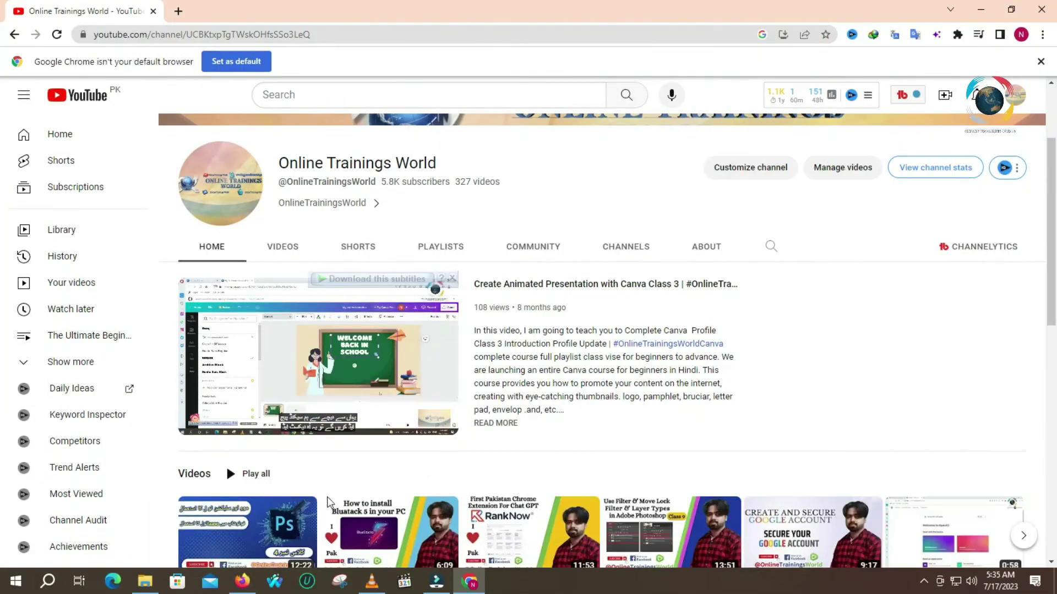
Launch Adobe Photoshop 2020
{"action": "left_click", "coordinate": [48, 580]}
{"action": "type", "text": "ado"}
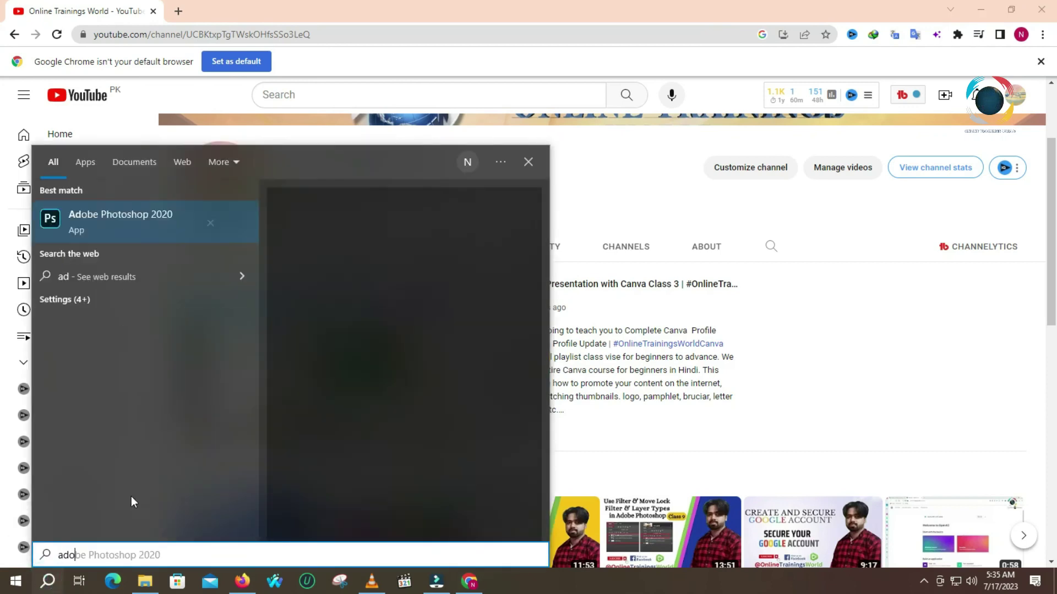
{"action": "left_click", "coordinate": [121, 235]}
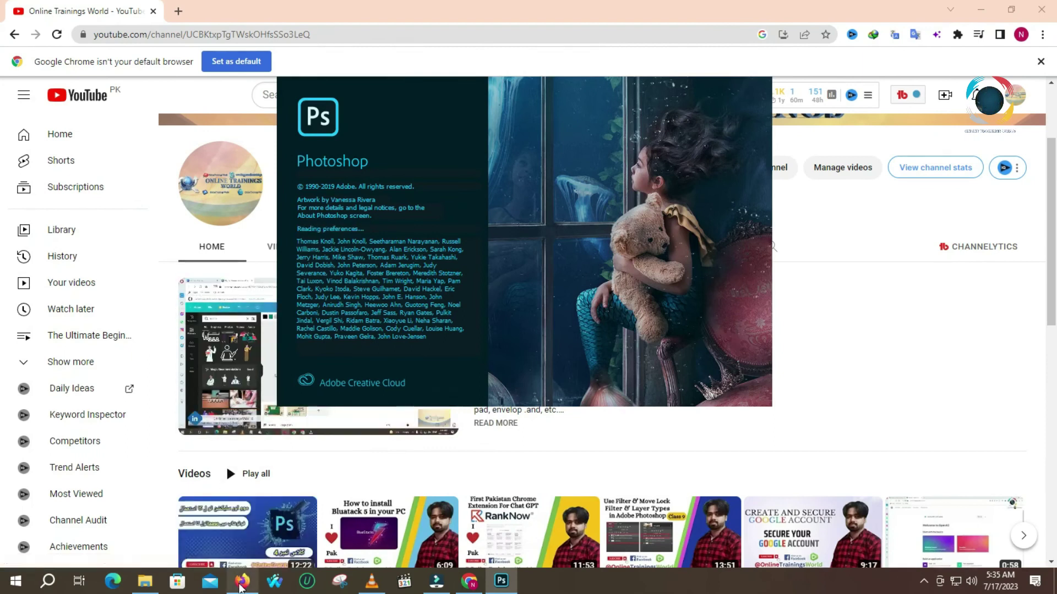
Switch to Firefox and close the open photo of the woman in yellow to return to the "girl stand" results on Unsplash
{"action": "left_click", "coordinate": [240, 586]}
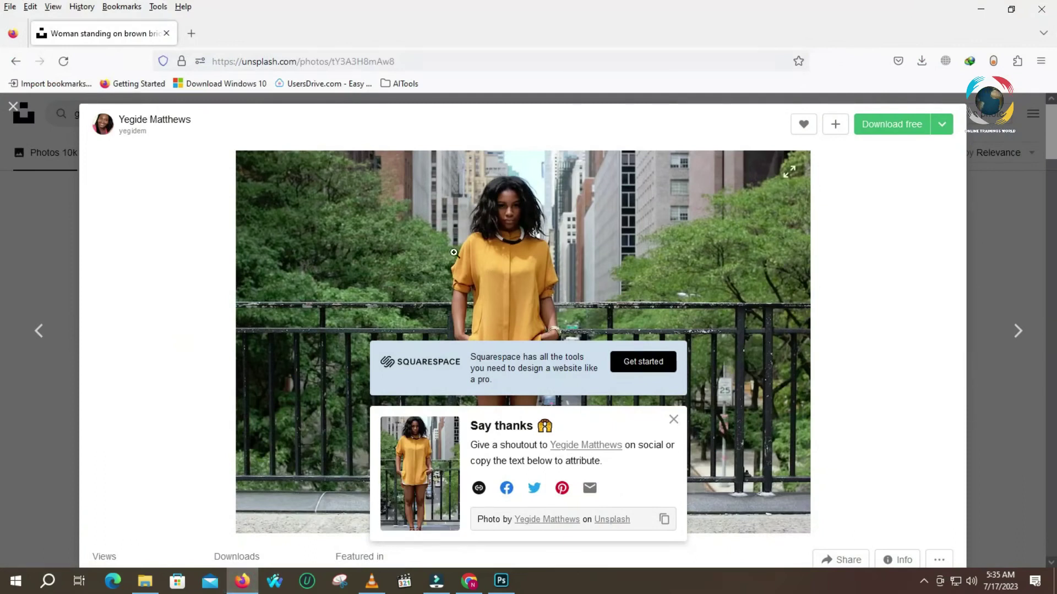
{"action": "left_click", "coordinate": [673, 420]}
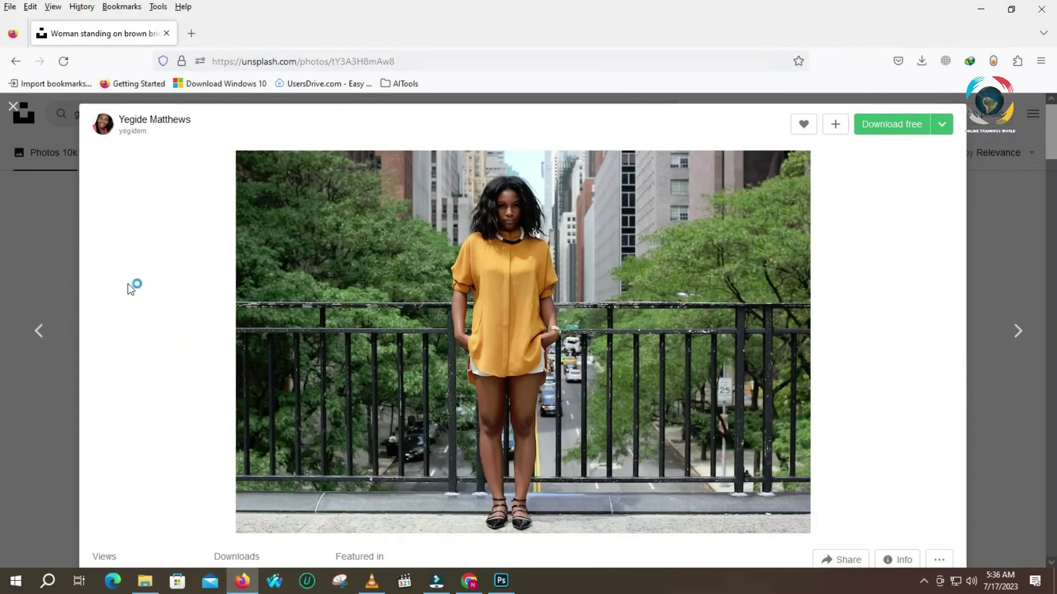
{"action": "left_click", "coordinate": [13, 107]}
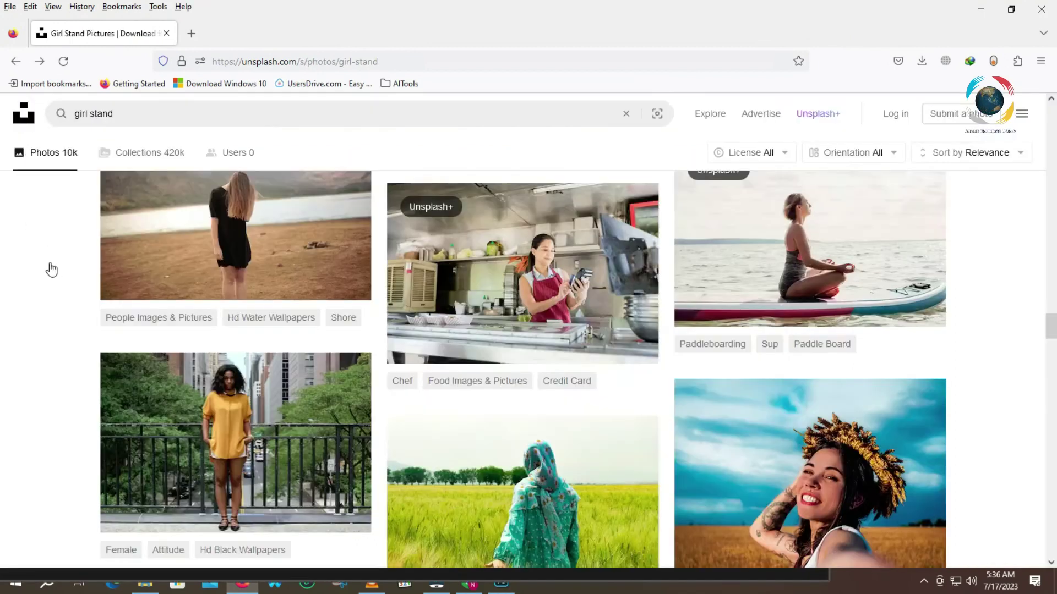
Download the photo of the woman in black posing against metallic walls, and return to the search results
{"action": "scroll", "coordinate": [338, 316], "scroll_direction": "down", "scroll_amount": 8}
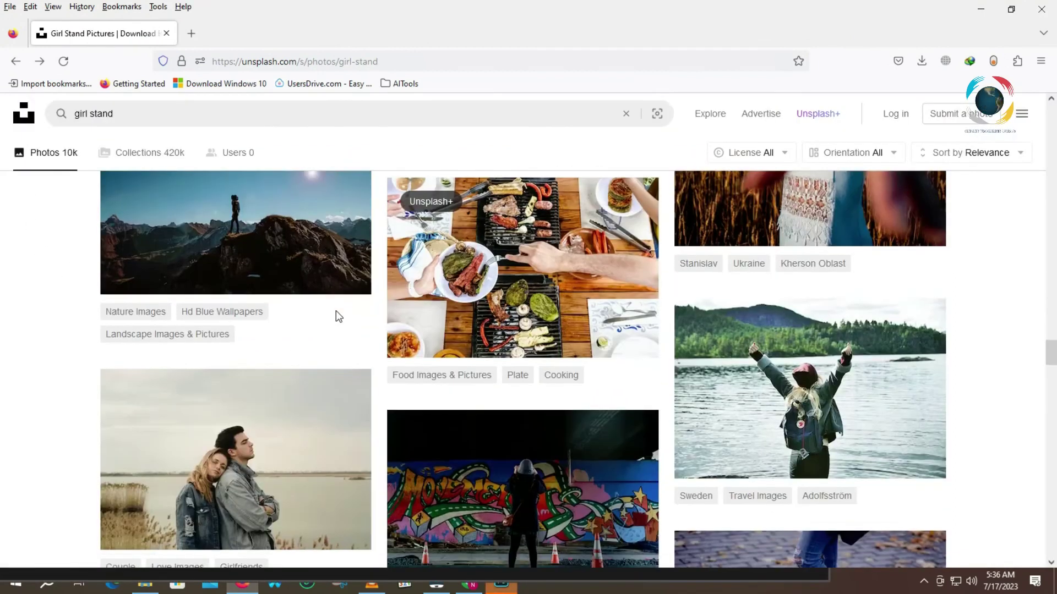
{"action": "scroll", "coordinate": [359, 306], "scroll_direction": "down", "scroll_amount": 4}
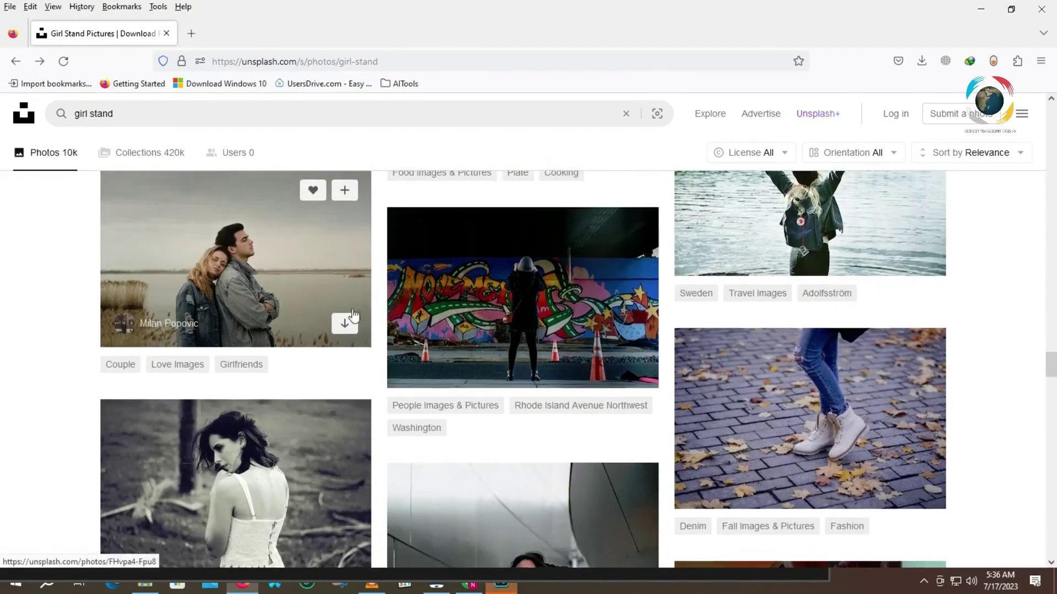
{"action": "scroll", "coordinate": [330, 312], "scroll_direction": "down", "scroll_amount": 4}
{"action": "scroll", "coordinate": [321, 314], "scroll_direction": "down", "scroll_amount": 3}
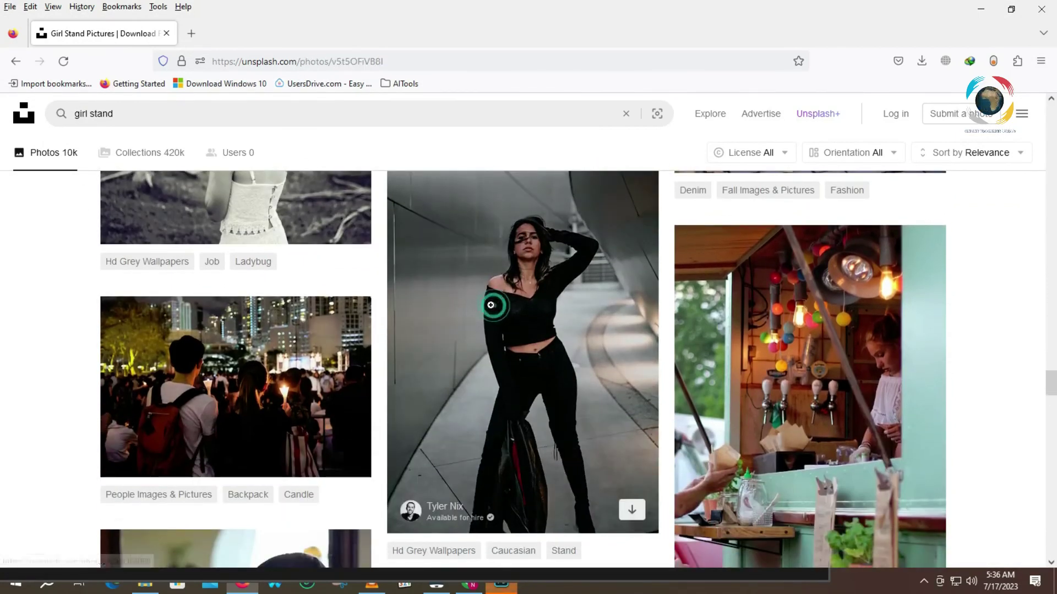
{"action": "left_click", "coordinate": [493, 306]}
{"action": "left_click", "coordinate": [891, 124]}
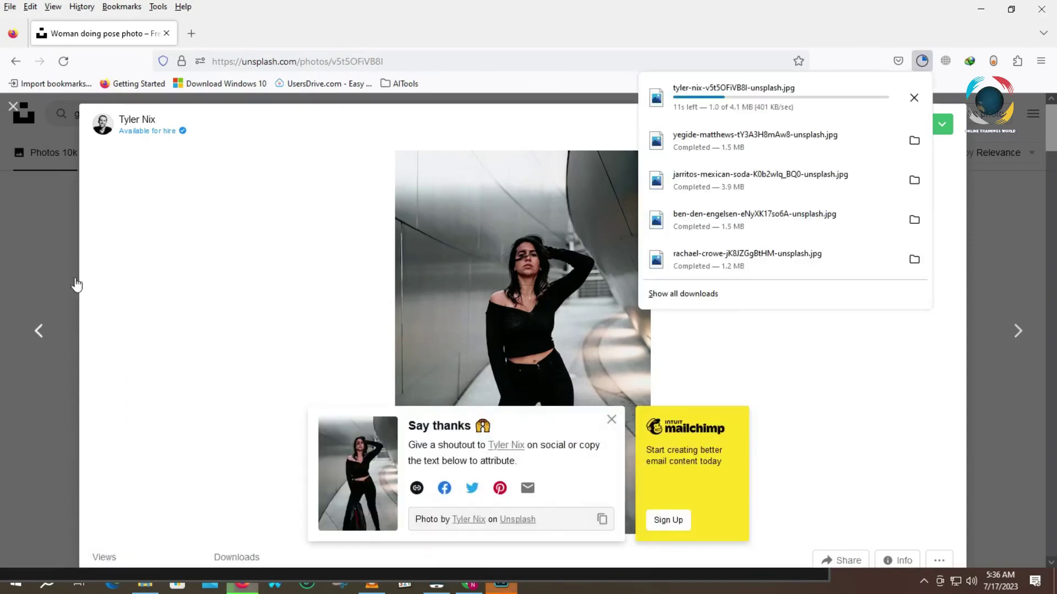
{"action": "left_click", "coordinate": [13, 108]}
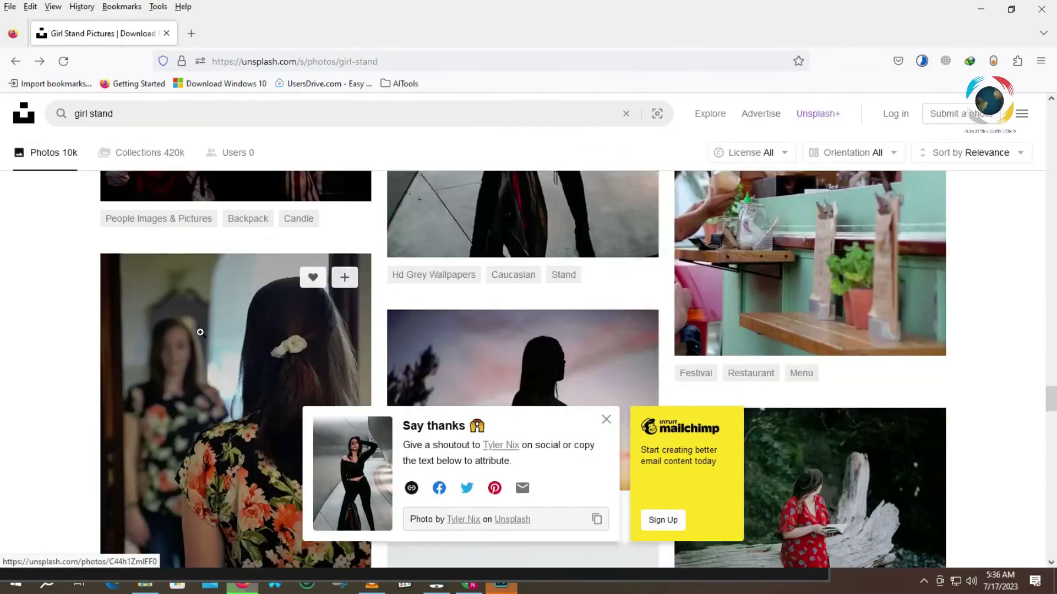
Check the photo of the woman at the mirror, and download the one of the woman facing a red tulip field
{"action": "left_click", "coordinate": [249, 320]}
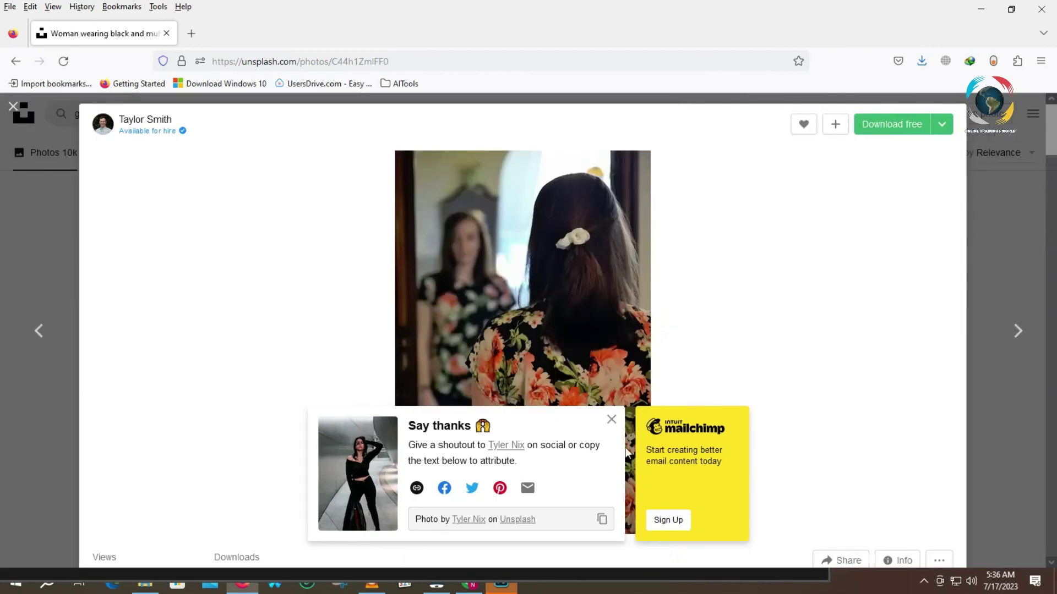
{"action": "left_click", "coordinate": [611, 422]}
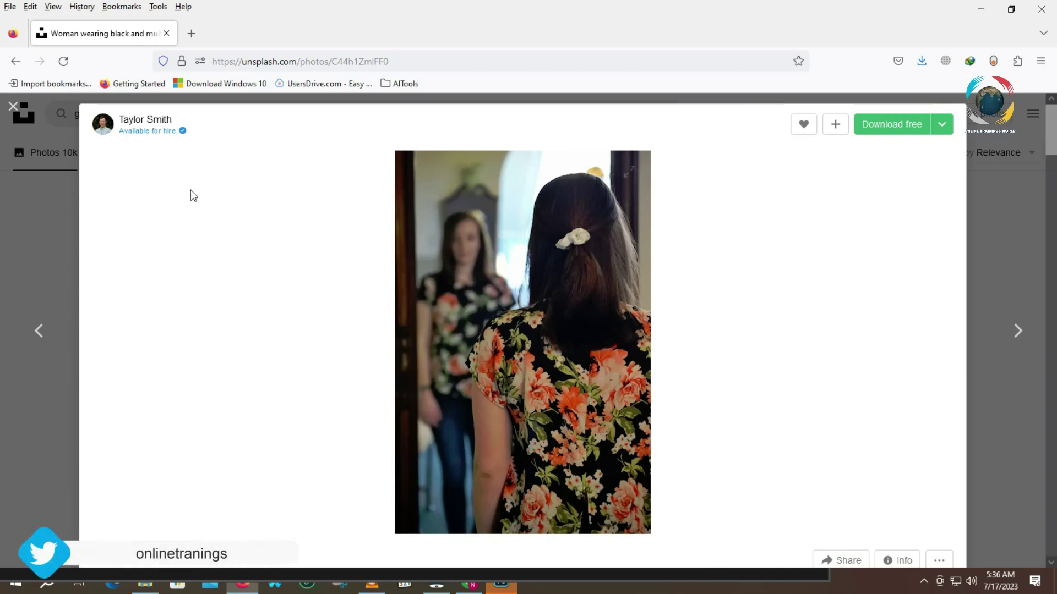
{"action": "left_click", "coordinate": [13, 106]}
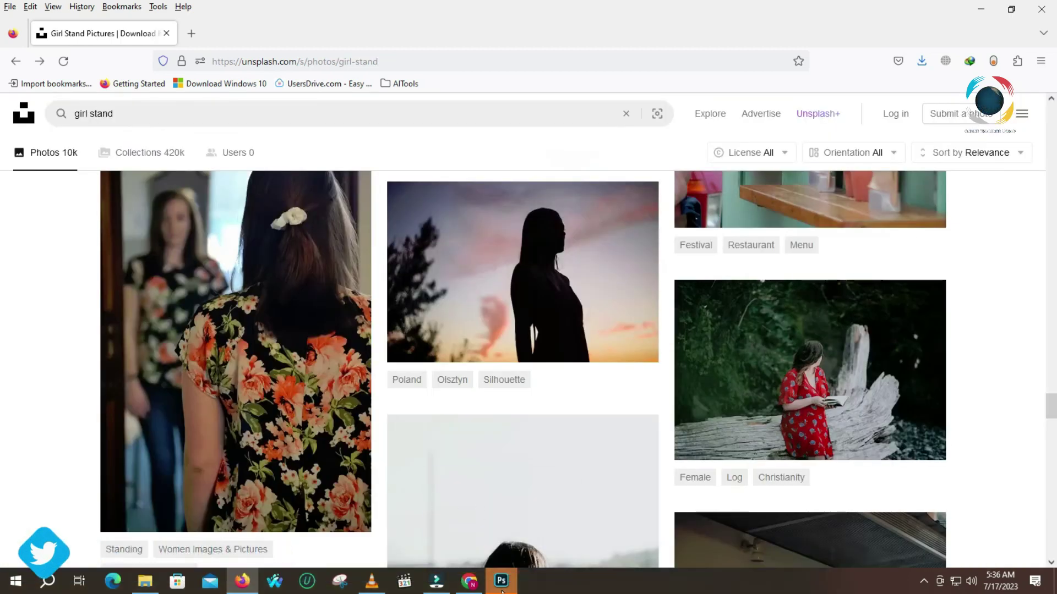
{"action": "scroll", "coordinate": [841, 461], "scroll_direction": "down", "scroll_amount": 5}
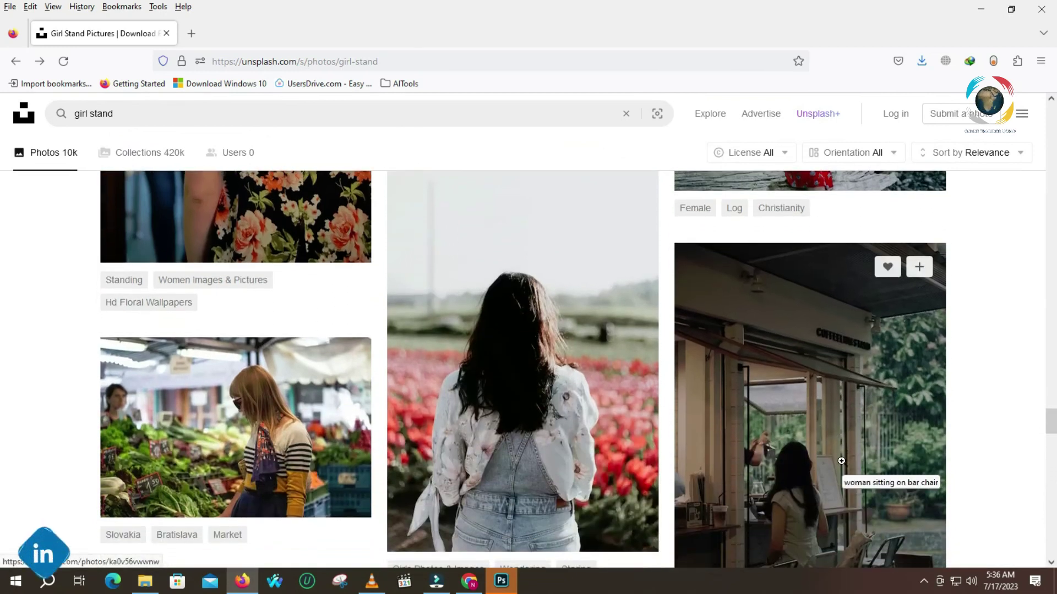
{"action": "left_click", "coordinate": [533, 360]}
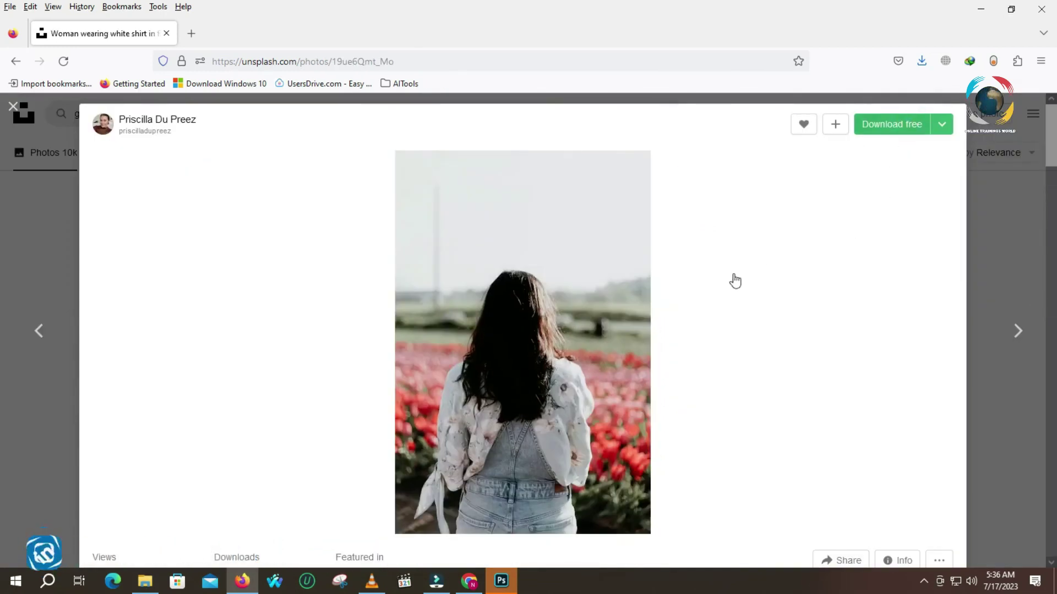
Switch to Photoshop, maximize its window and open jarritos-mexican-soda-K0b2wlq_BQ0-unsplash.jpg from the Downloads folder
{"action": "left_click", "coordinate": [510, 502]}
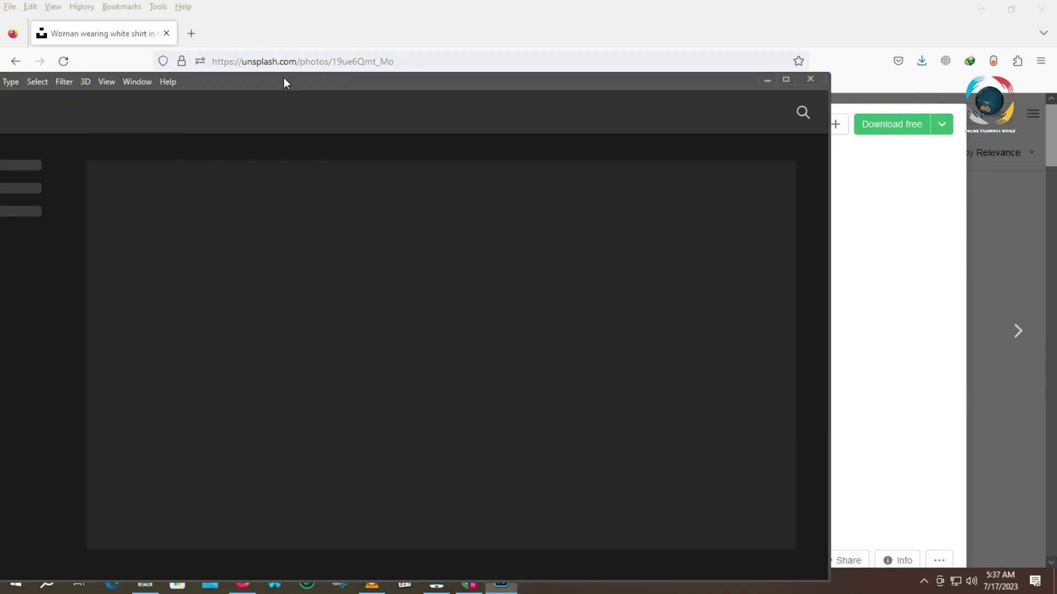
{"action": "double_click", "coordinate": [283, 77]}
{"action": "left_click", "coordinate": [31, 8]}
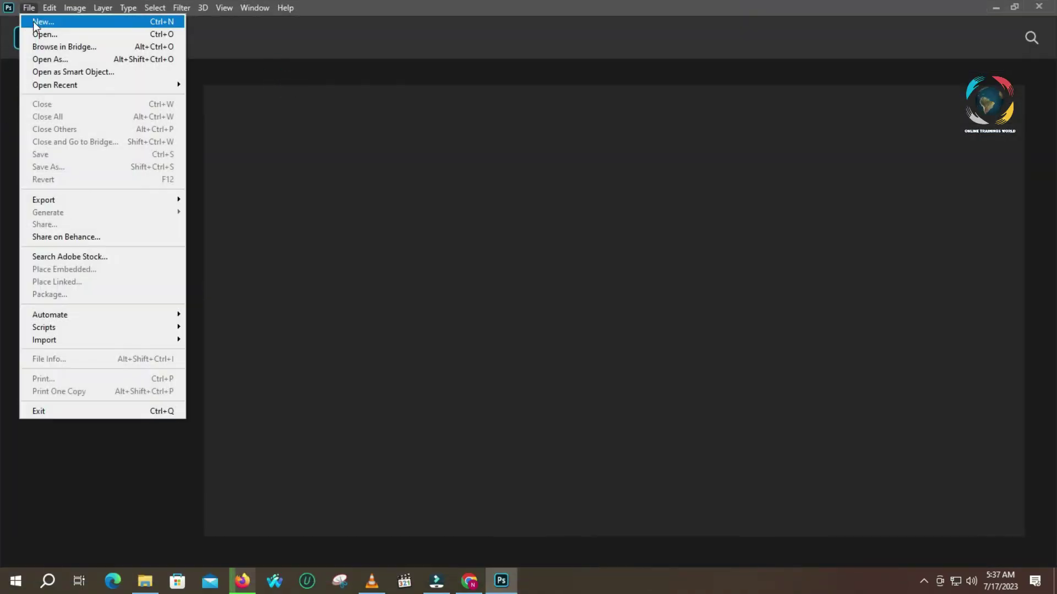
{"action": "left_click", "coordinate": [33, 32]}
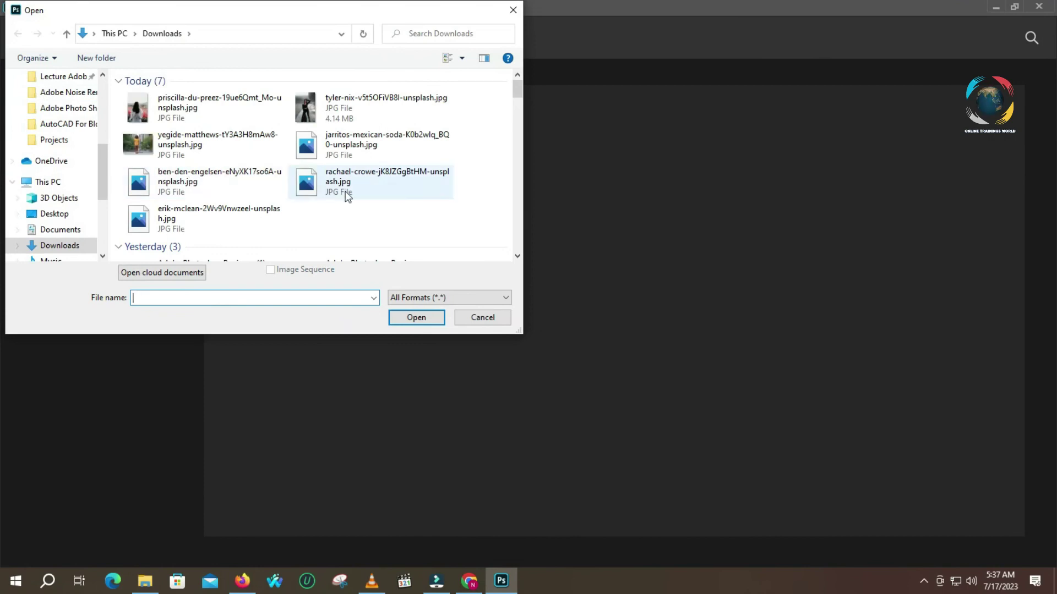
{"action": "double_click", "coordinate": [310, 142]}
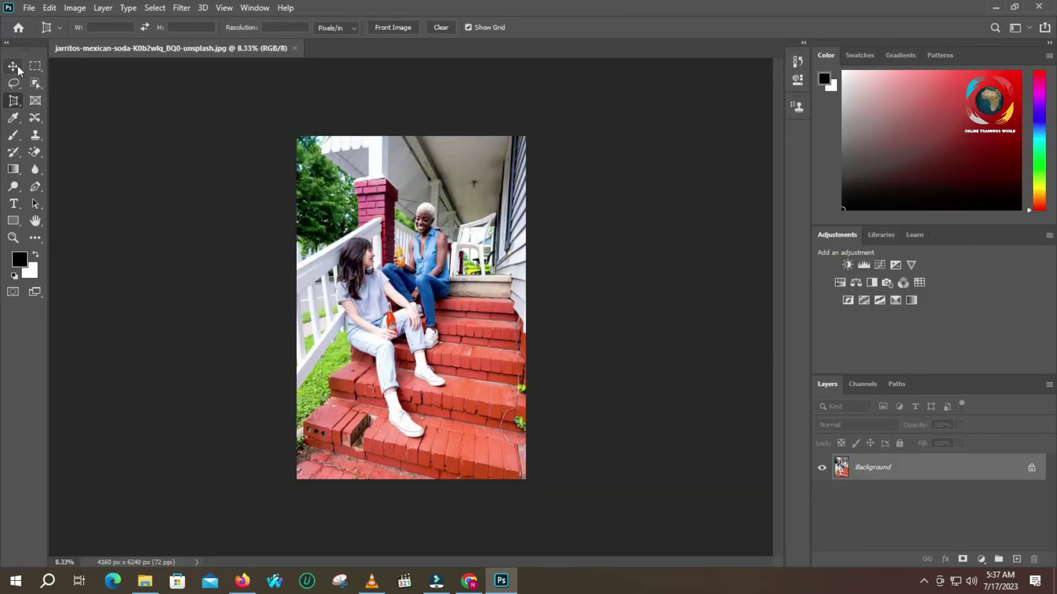
Resize the image proportionally to a width of 15.778 inches
{"action": "left_click", "coordinate": [35, 67]}
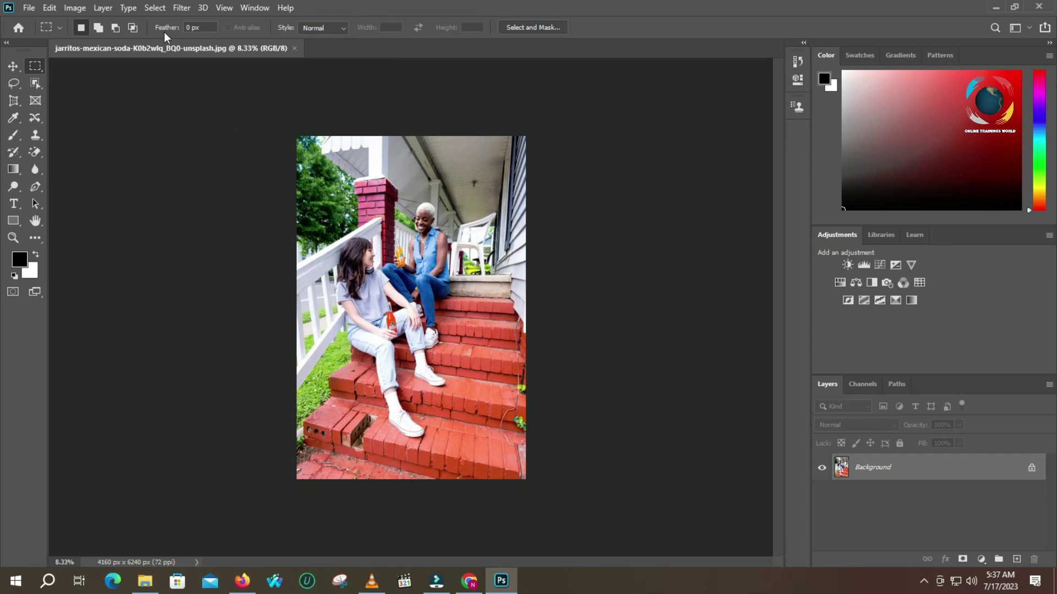
{"action": "left_click", "coordinate": [75, 7]}
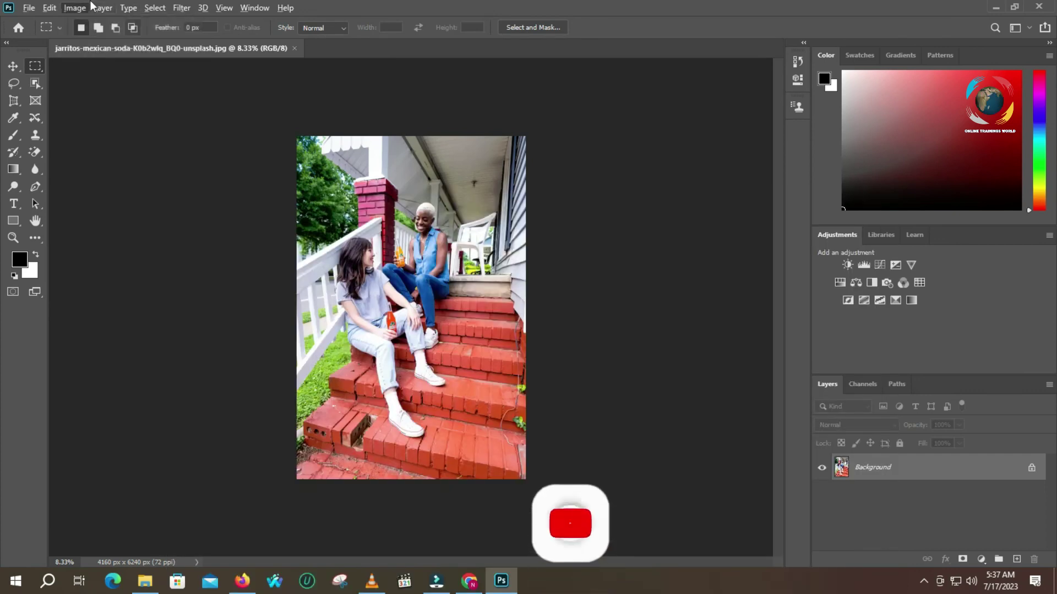
{"action": "left_click", "coordinate": [89, 106]}
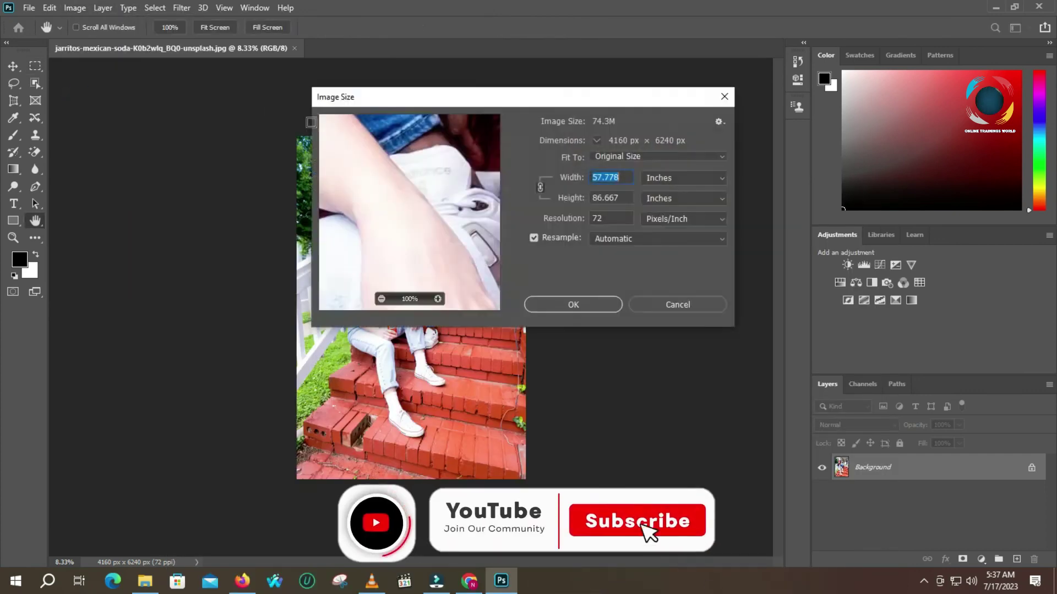
{"action": "left_click", "coordinate": [603, 177]}
{"action": "key", "text": "BackSpace"}
{"action": "key", "text": "BackSpace"}
{"action": "type", "text": "15"}
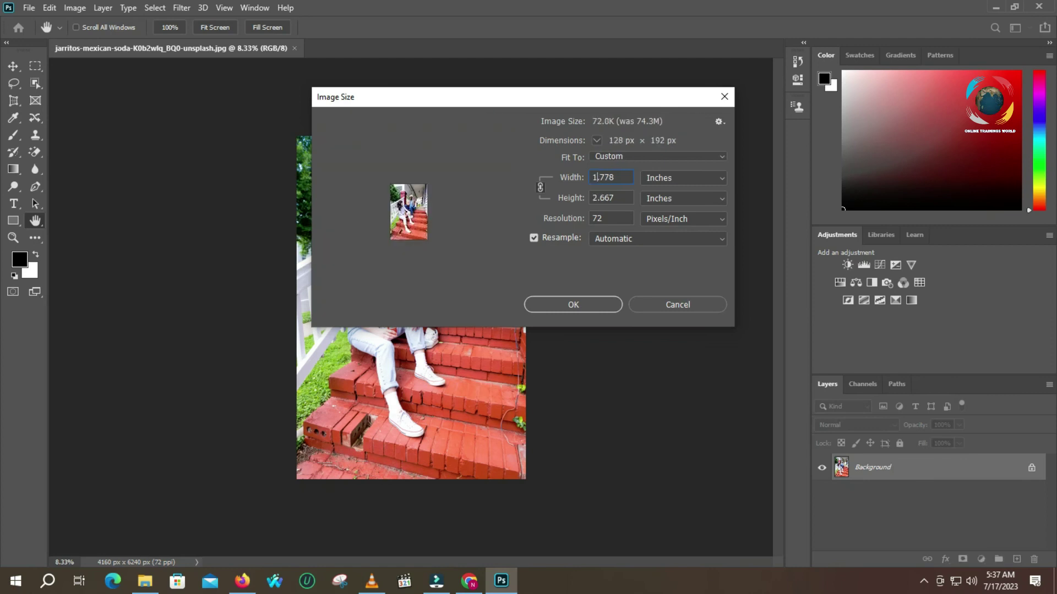
{"action": "left_click", "coordinate": [573, 305]}
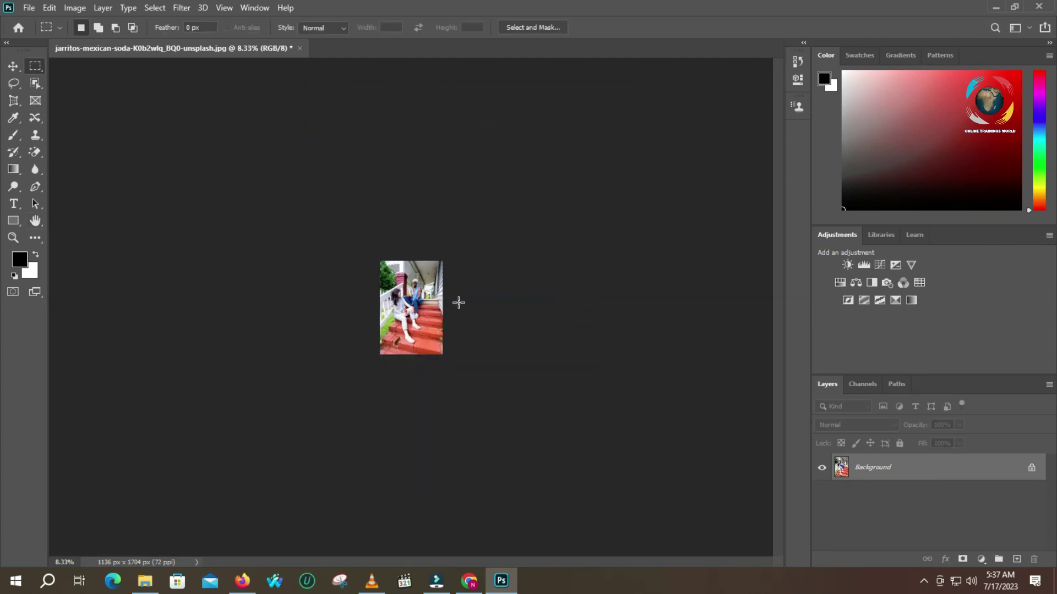
Examine the resized photo of the two women on the steps, both close up and as a whole
{"action": "key", "text": "z"}
{"action": "left_click", "coordinate": [414, 301]}
{"action": "left_click", "coordinate": [411, 301]}
{"action": "left_click", "coordinate": [411, 301]}
{"action": "left_click", "coordinate": [411, 301]}
{"action": "left_click", "coordinate": [411, 301]}
{"action": "left_click", "coordinate": [411, 301]}
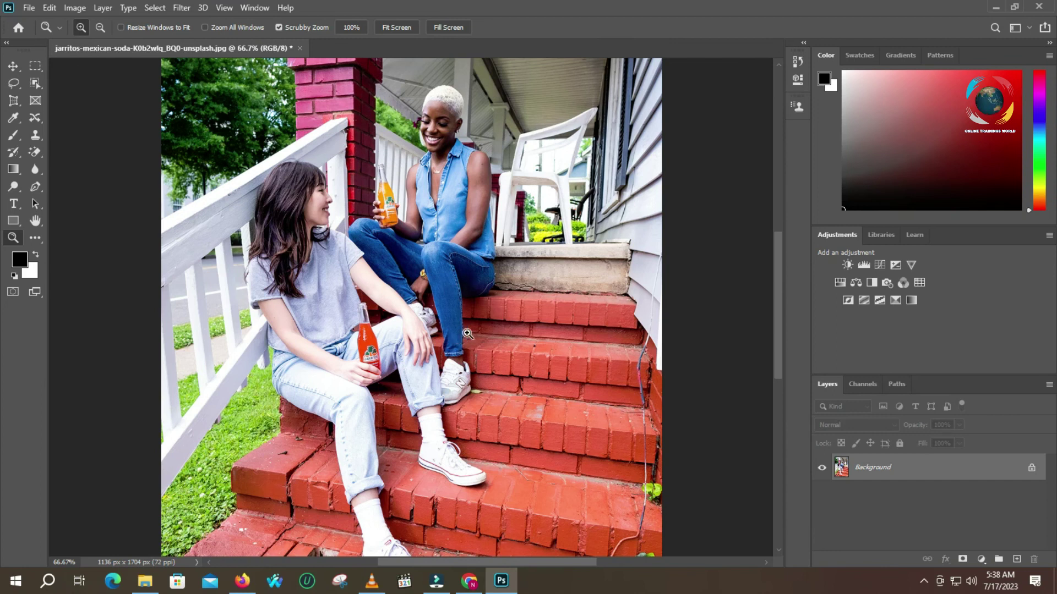
{"action": "left_click", "coordinate": [467, 333], "text": "alt"}
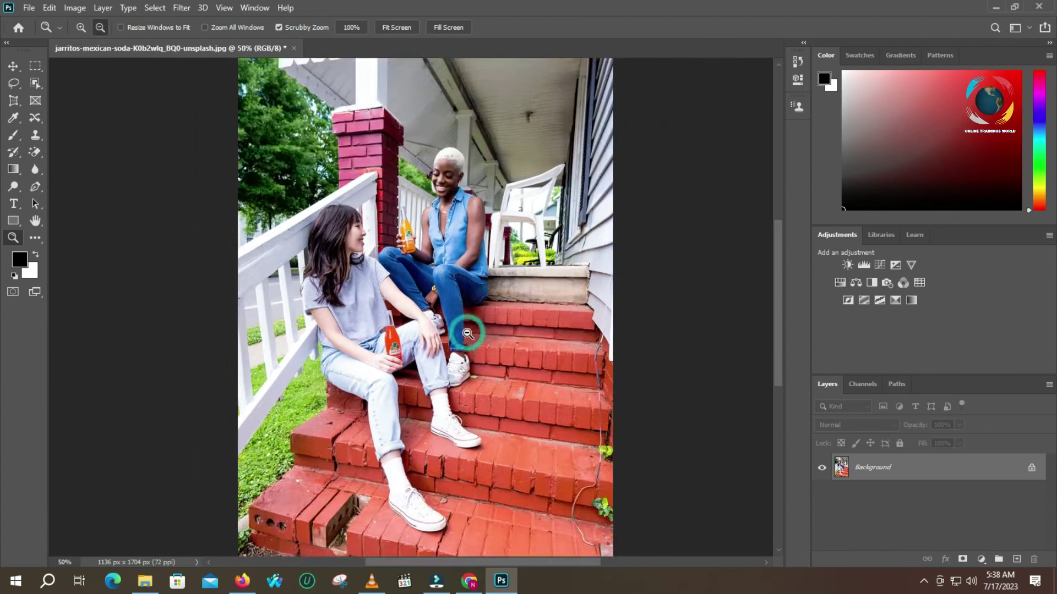
{"action": "left_click", "coordinate": [467, 333], "text": "alt"}
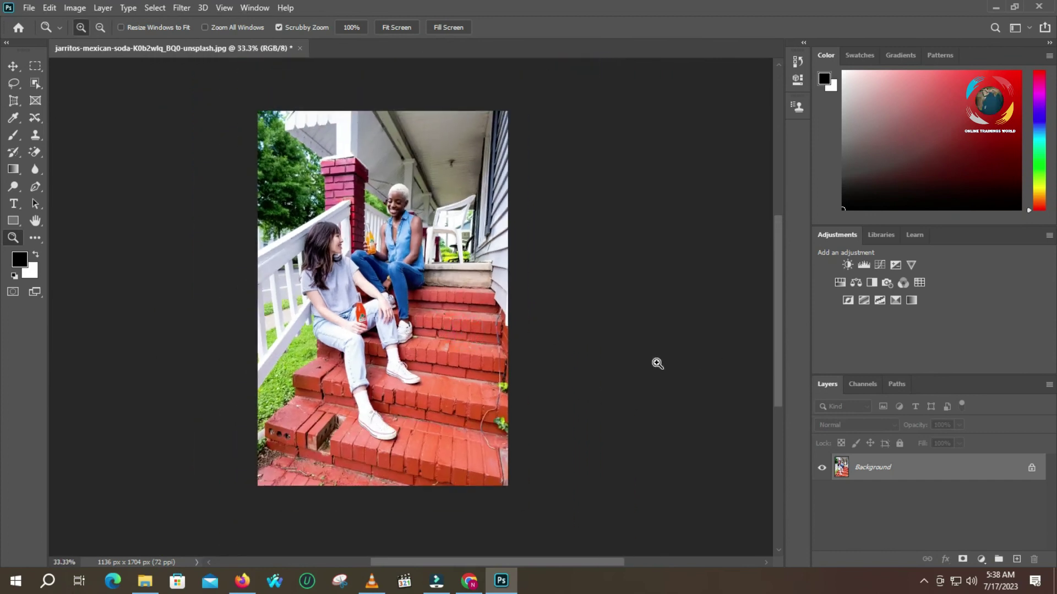
Add a new empty layer above the Background layer
{"action": "key", "text": "f"}
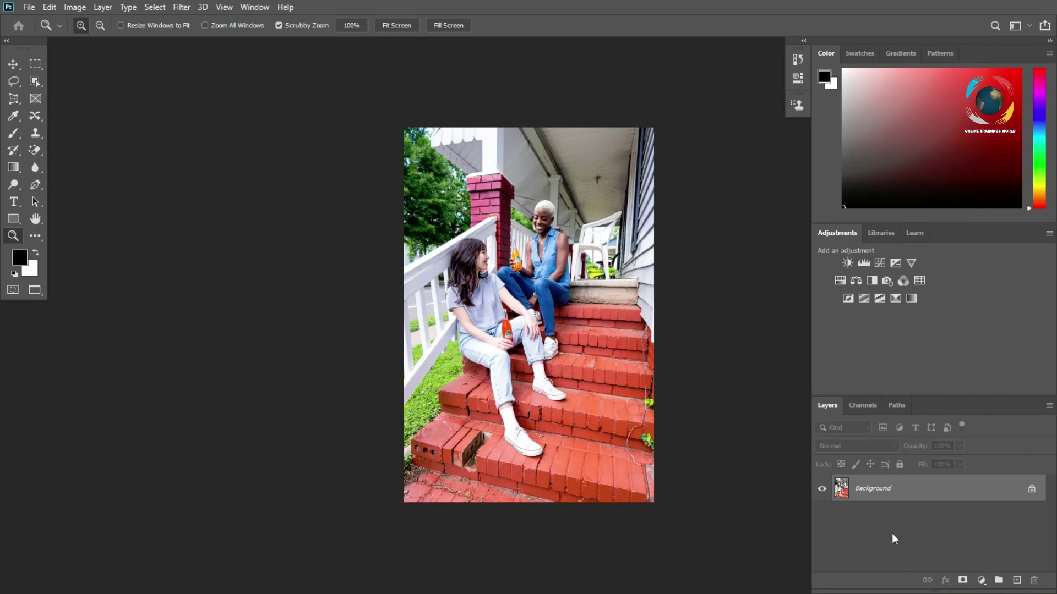
{"action": "left_click", "coordinate": [1017, 582]}
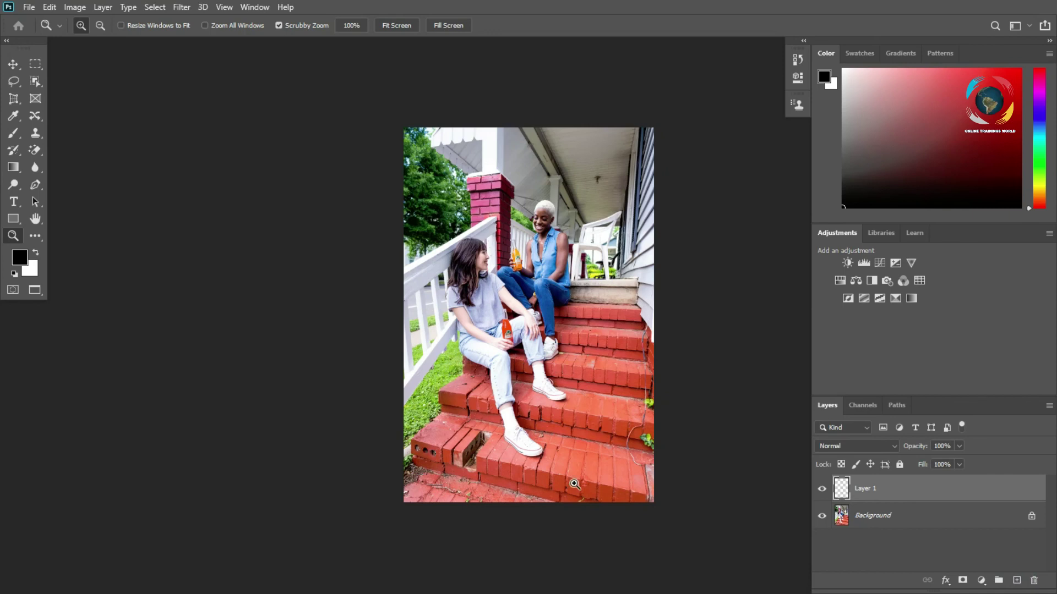
{"action": "left_click_drag", "start_coordinate": [29, 40], "coordinate": [20, 41]}
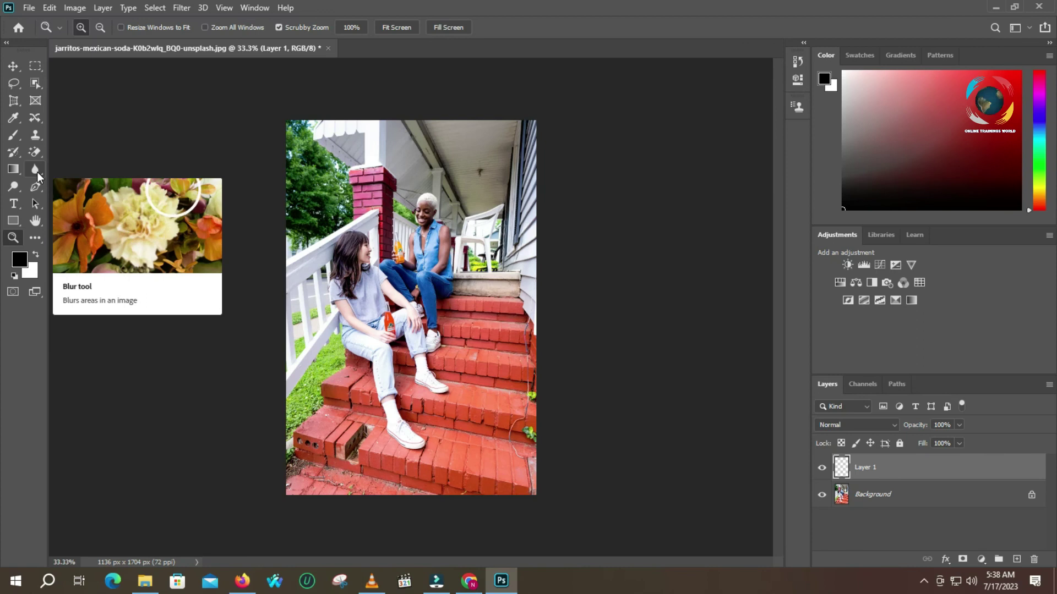
Activate the Blur tool and set its brush size to 62 px
{"action": "left_click", "coordinate": [37, 171]}
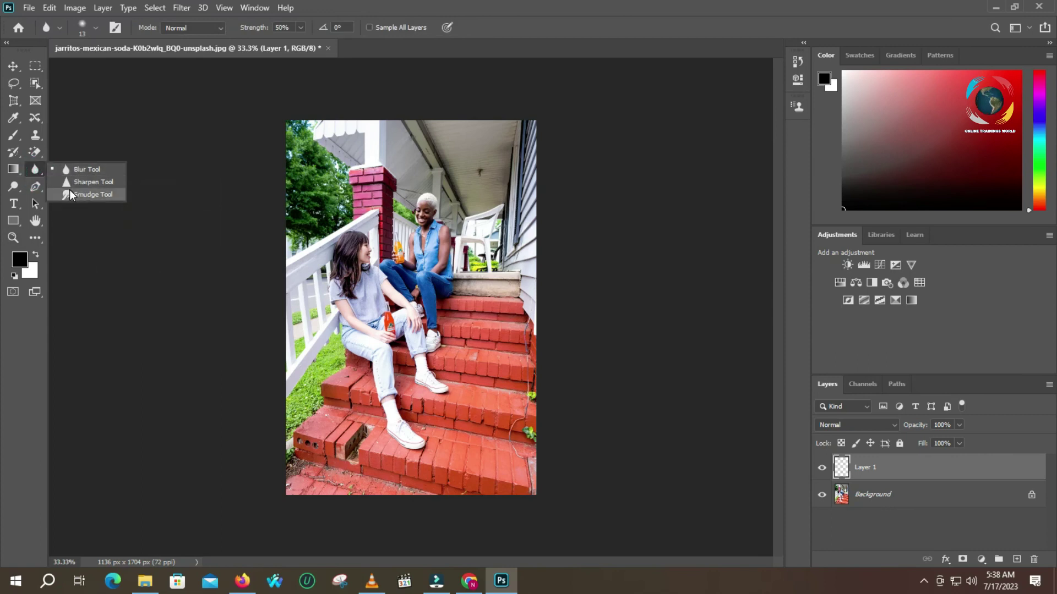
{"action": "left_click", "coordinate": [34, 166]}
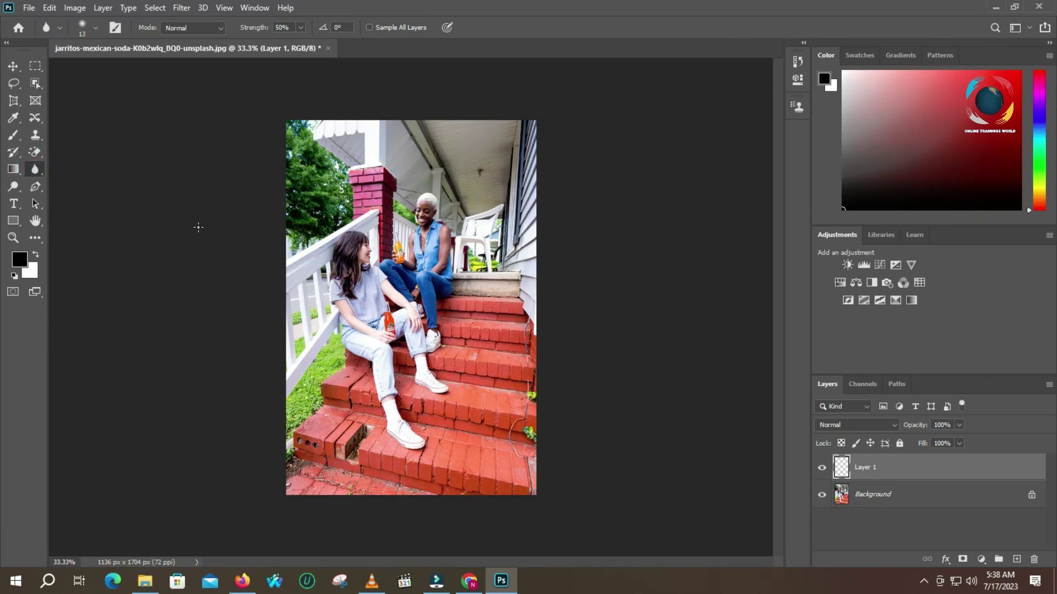
{"action": "key", "text": "z"}
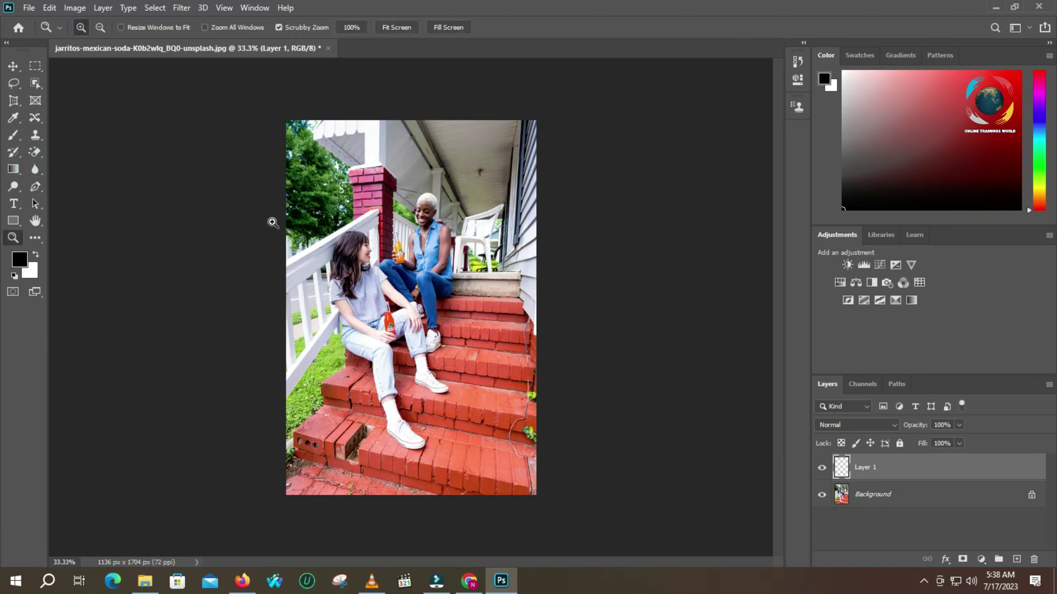
{"action": "left_click", "coordinate": [324, 210]}
{"action": "left_click_drag", "start_coordinate": [272, 233], "coordinate": [295, 267]}
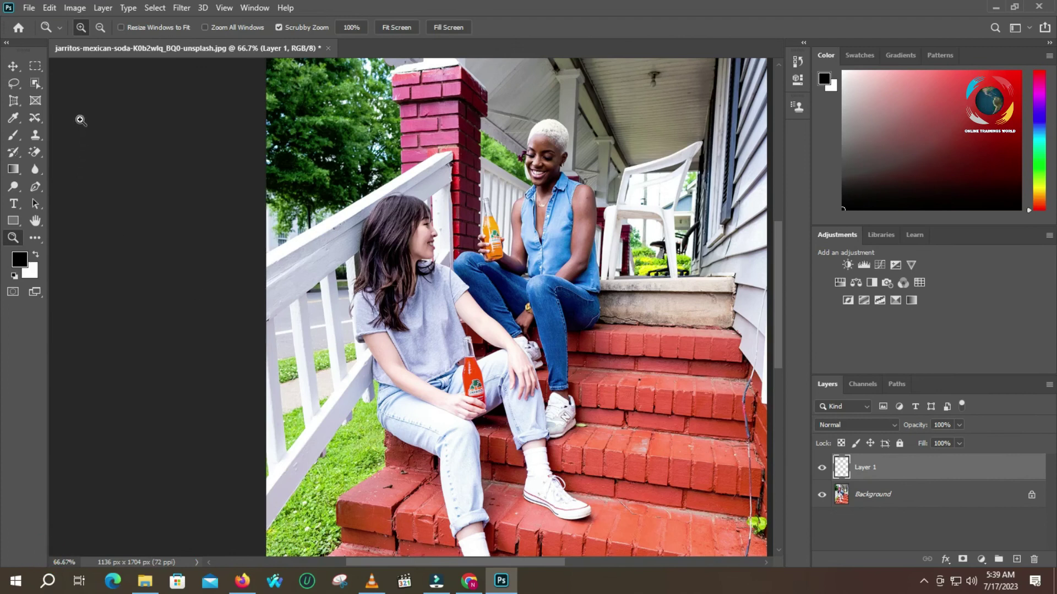
{"action": "left_click", "coordinate": [34, 168]}
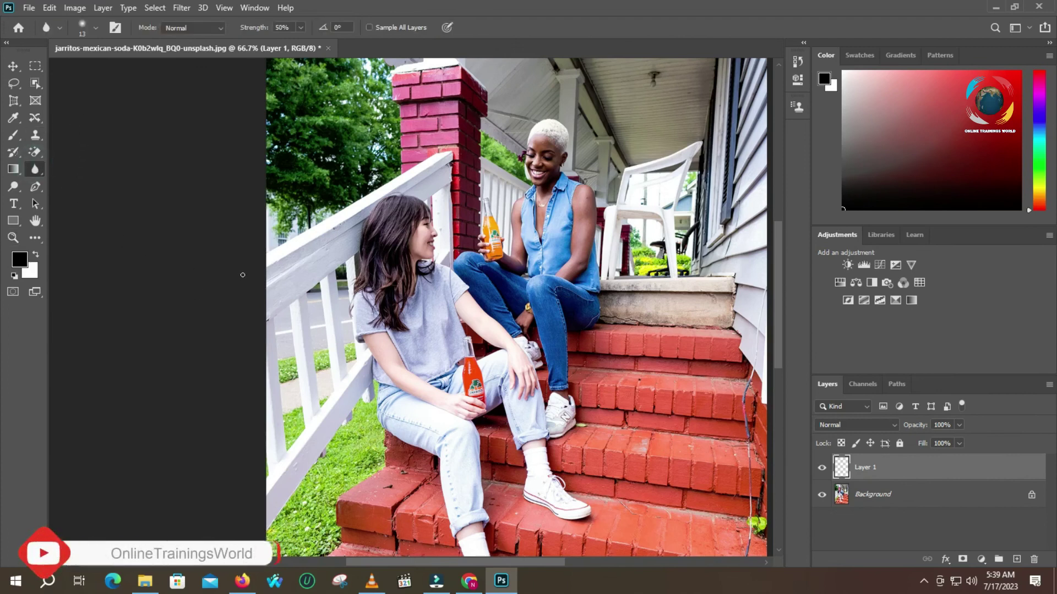
{"action": "left_click", "coordinate": [96, 28]}
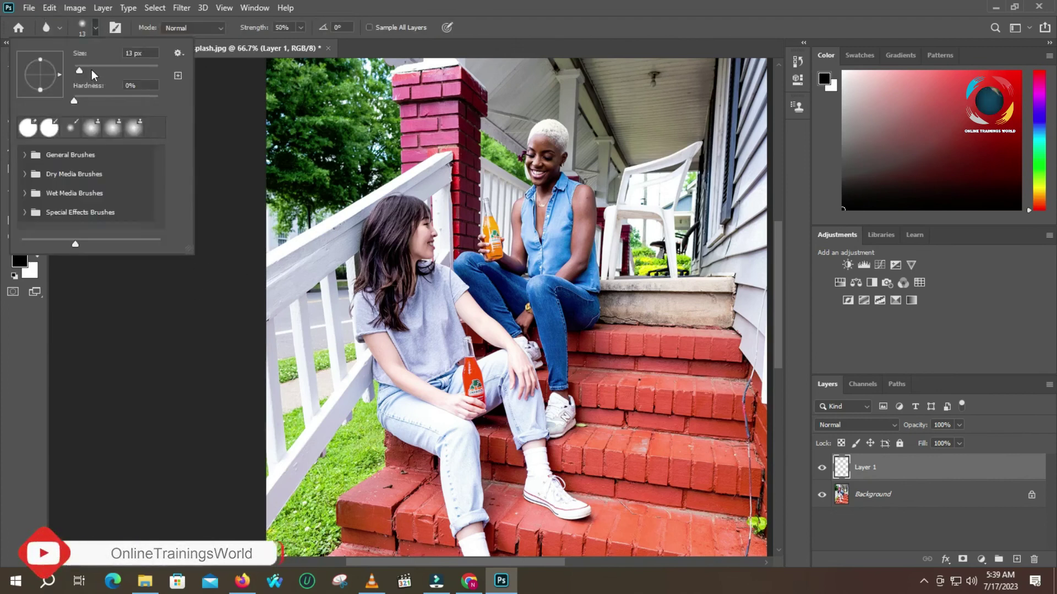
{"action": "left_click_drag", "start_coordinate": [79, 70], "coordinate": [99, 71]}
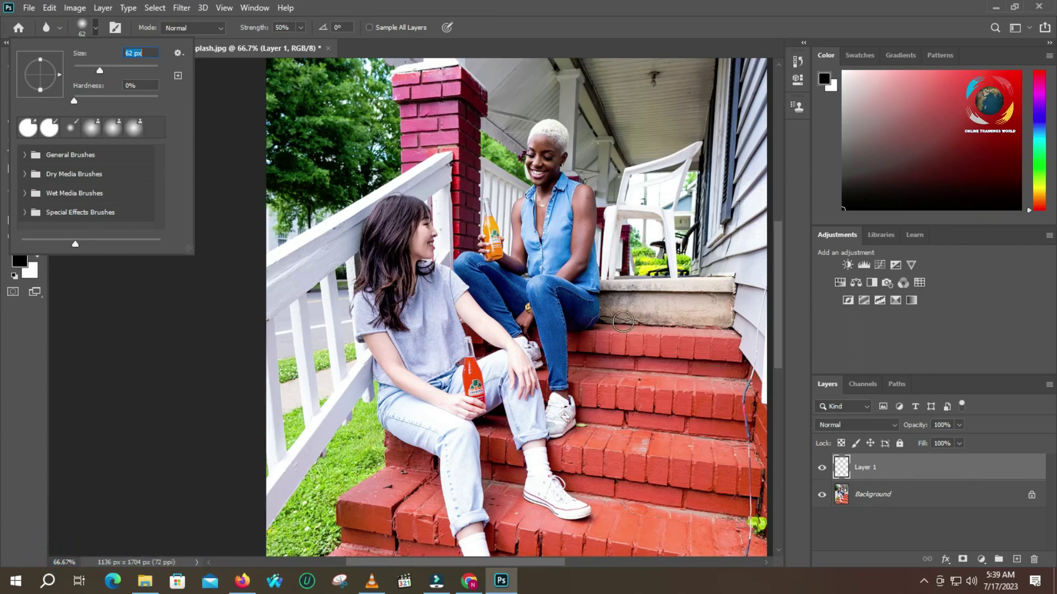
{"action": "key", "text": "ctrl+z"}
{"action": "left_click", "coordinate": [71, 290]}
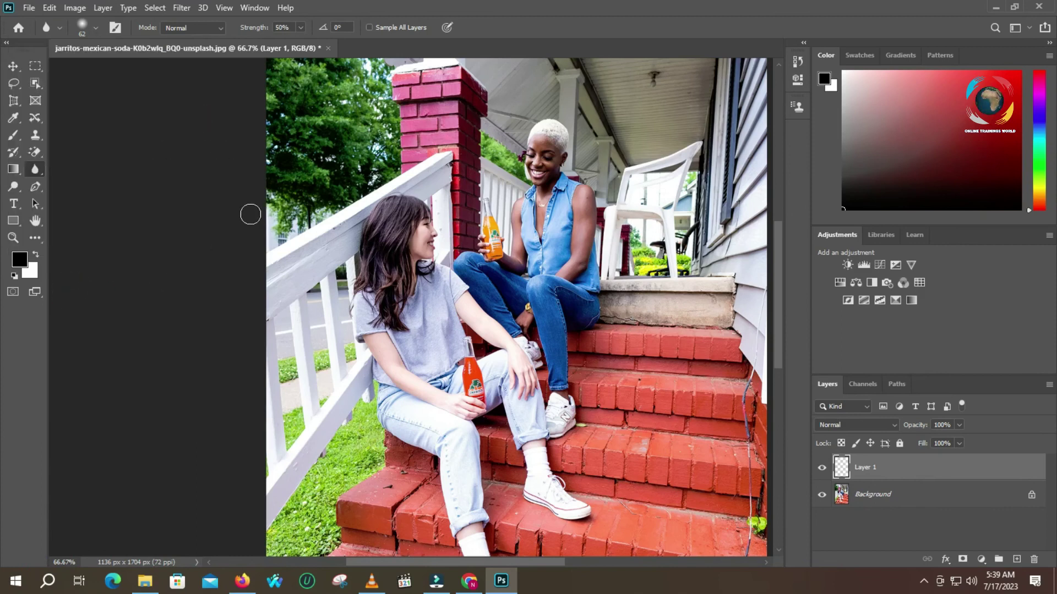
Let the Blur tool sample all layers and blur the background under the white chair and beside the woman in the blue shirt
{"action": "key", "text": "z"}
{"action": "left_click", "coordinate": [648, 197]}
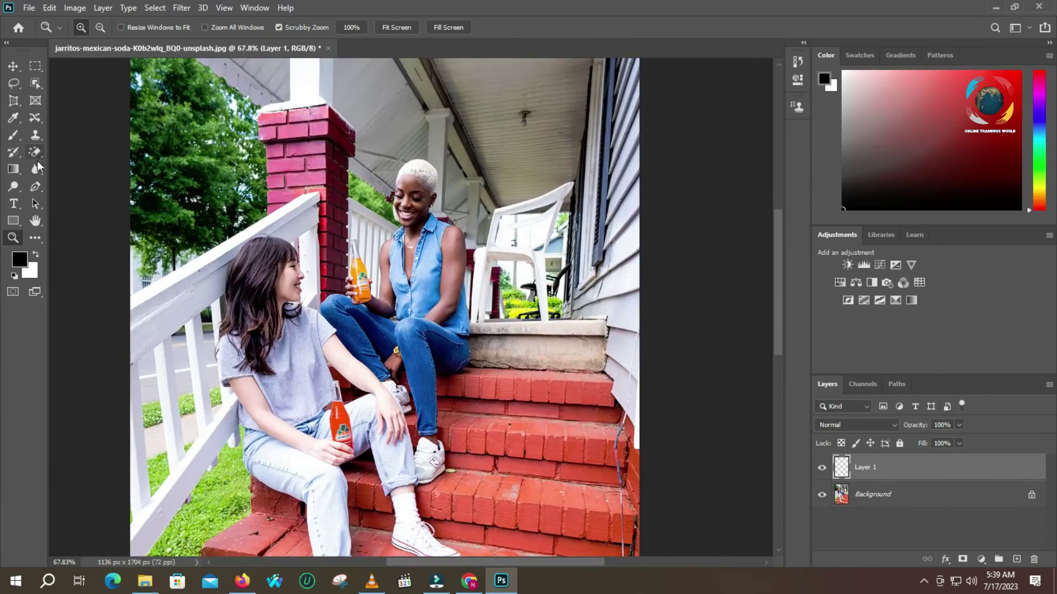
{"action": "left_click", "coordinate": [36, 167]}
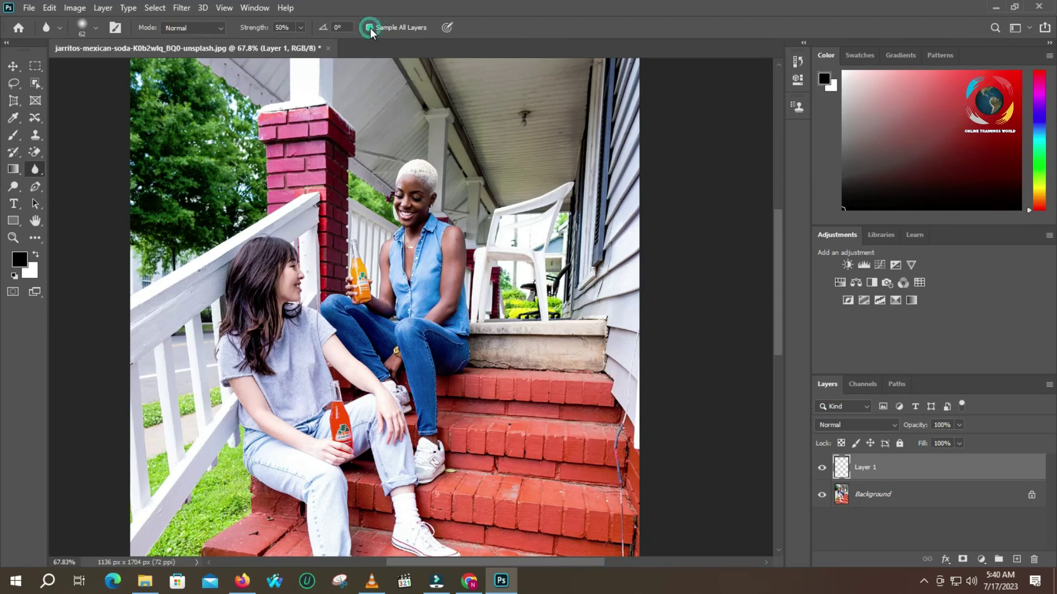
{"action": "mouse_move", "coordinate": [521, 269]}
{"action": "left_mouse_down"}
{"action": "mouse_move", "coordinate": [498, 286]}
{"action": "mouse_move", "coordinate": [497, 313]}
{"action": "mouse_move", "coordinate": [502, 276]}
{"action": "mouse_move", "coordinate": [495, 311]}
{"action": "mouse_move", "coordinate": [500, 267]}
{"action": "mouse_move", "coordinate": [526, 273]}
{"action": "mouse_move", "coordinate": [532, 311]}
{"action": "left_mouse_up"}
{"action": "left_click_drag", "start_coordinate": [479, 245], "coordinate": [461, 216]}
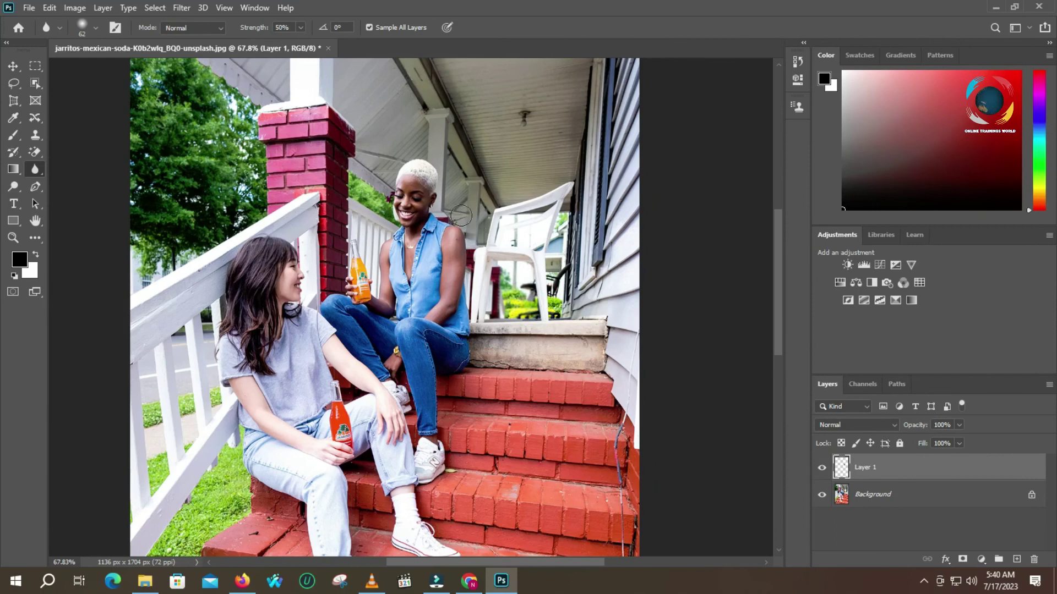
Blur the porch columns, the ceiling and the background seen through the white chair's back
{"action": "key", "text": "z"}
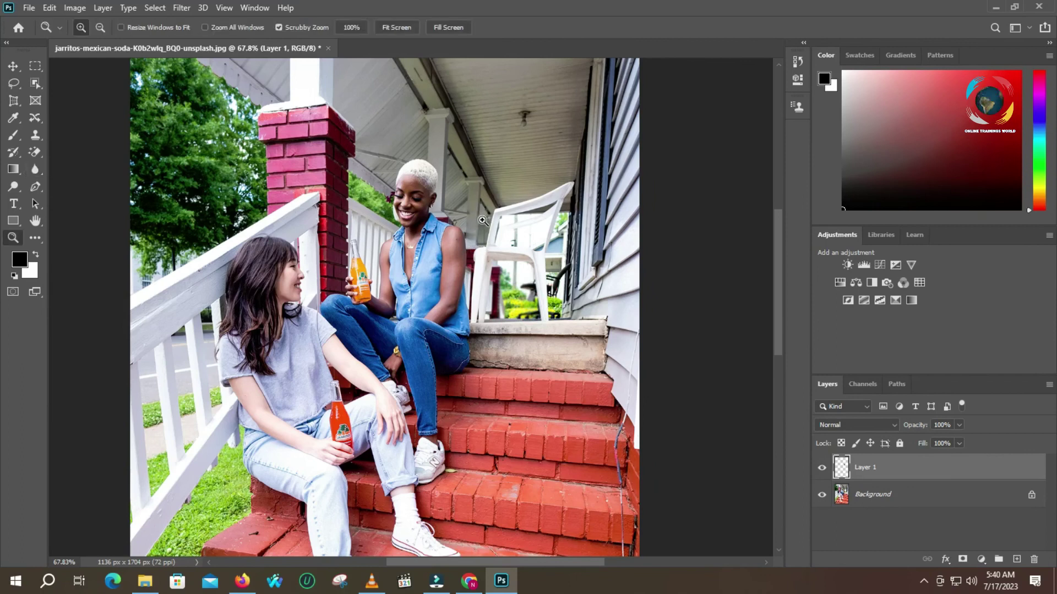
{"action": "double_click", "coordinate": [476, 223]}
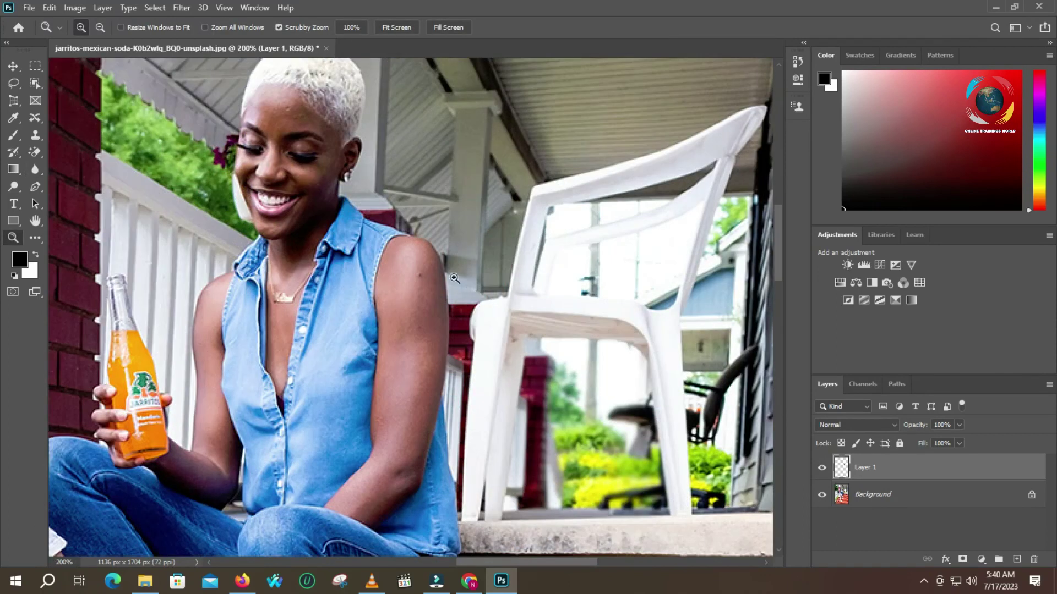
{"action": "left_click", "coordinate": [36, 170]}
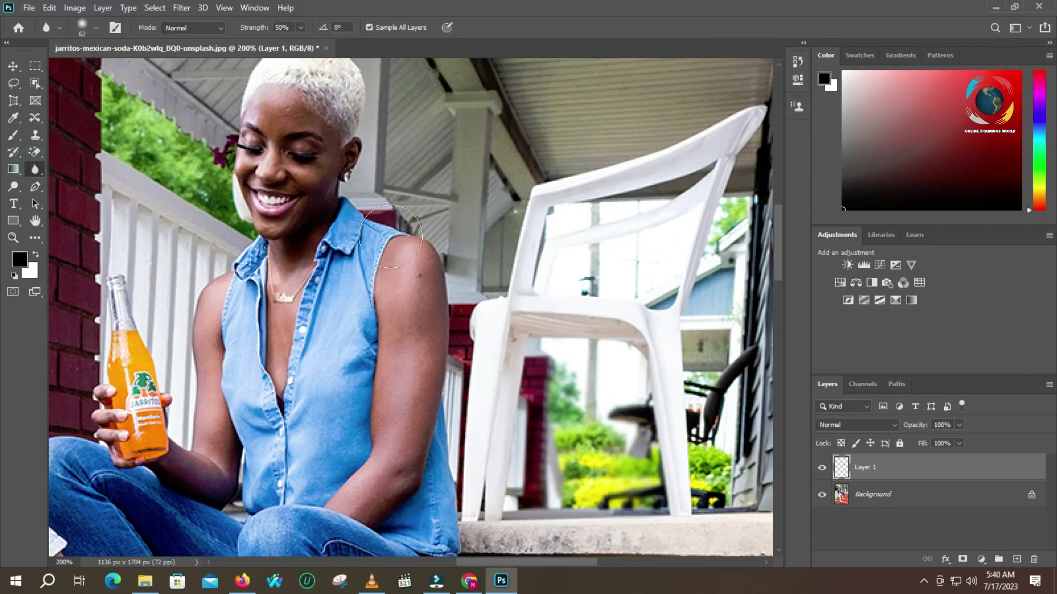
{"action": "mouse_move", "coordinate": [488, 187]}
{"action": "left_mouse_down"}
{"action": "mouse_move", "coordinate": [488, 137]}
{"action": "mouse_move", "coordinate": [508, 128]}
{"action": "mouse_move", "coordinate": [650, 112]}
{"action": "mouse_move", "coordinate": [736, 87]}
{"action": "mouse_move", "coordinate": [529, 156]}
{"action": "mouse_move", "coordinate": [457, 119]}
{"action": "mouse_move", "coordinate": [491, 104]}
{"action": "mouse_move", "coordinate": [670, 102]}
{"action": "left_mouse_up"}
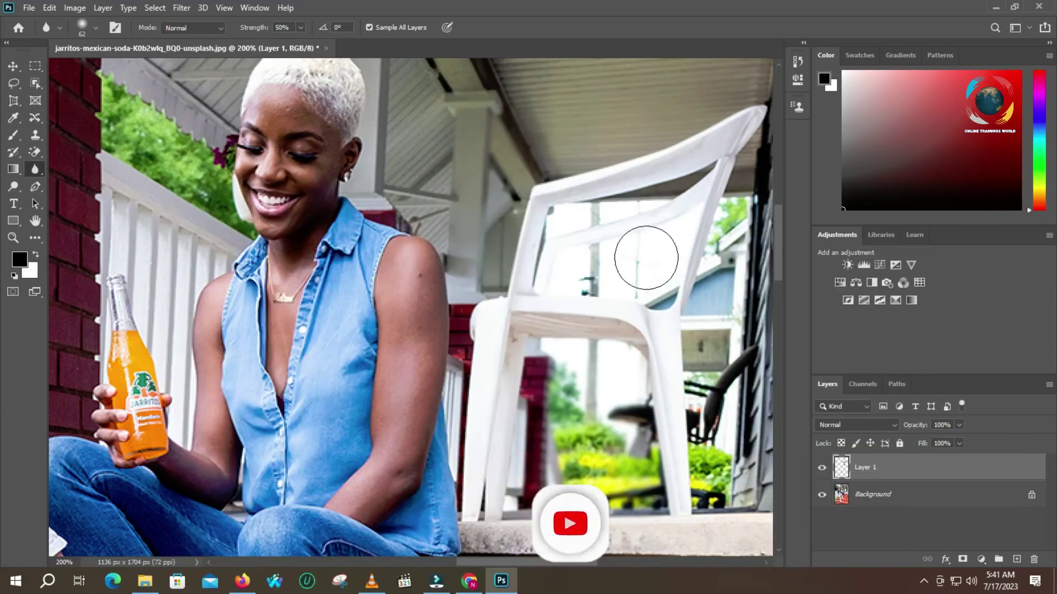
{"action": "left_click", "coordinate": [596, 267]}
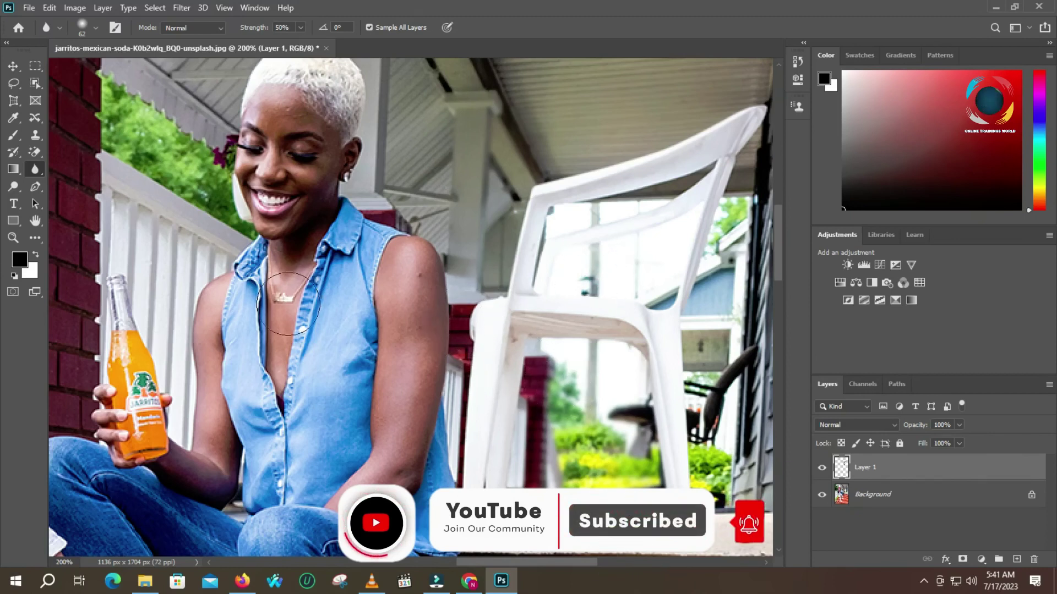
Reduce the blur brush to 15 px and blur the narrow railing strip between the seated woman's arm and the white chair
{"action": "key", "text": "bracketleft"}
{"action": "key", "text": "bracketleft"}
{"action": "key", "text": "bracketleft"}
{"action": "key", "text": "bracketleft"}
{"action": "key", "text": "bracketleft"}
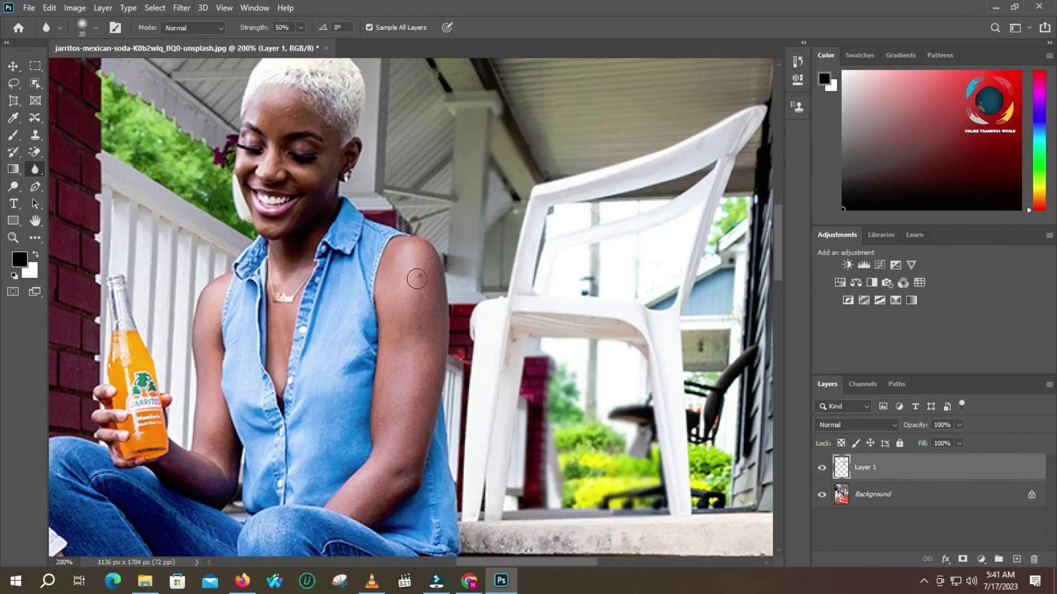
{"action": "key", "text": "bracketright"}
{"action": "mouse_move", "coordinate": [455, 309]}
{"action": "left_mouse_down"}
{"action": "mouse_move", "coordinate": [458, 383]}
{"action": "mouse_move", "coordinate": [465, 376]}
{"action": "left_mouse_up"}
{"action": "right_click", "coordinate": [462, 424]}
{"action": "left_click", "coordinate": [463, 423]}
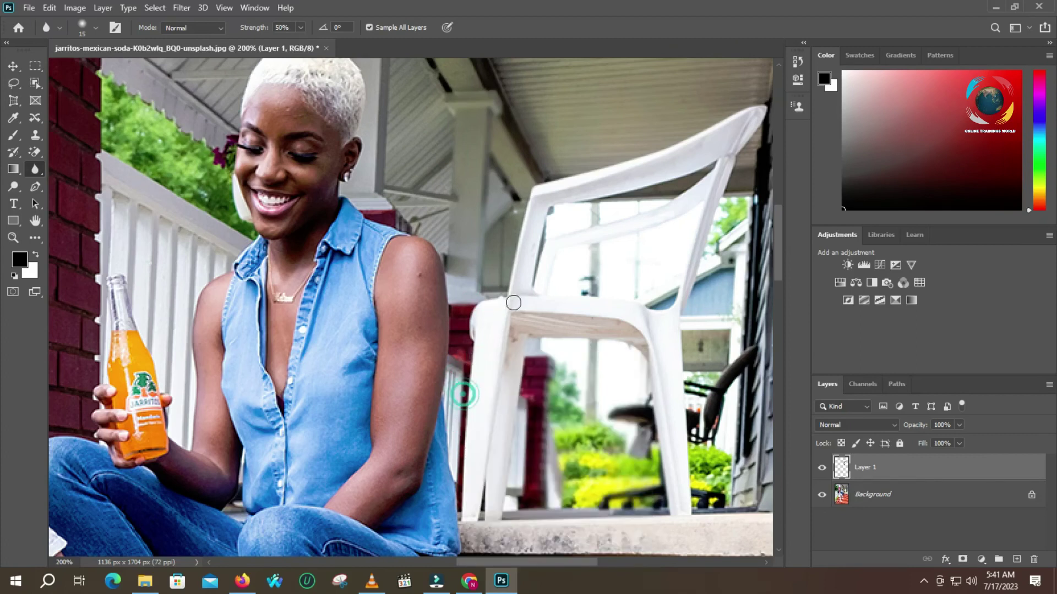
Examine the photo at a smaller scale and the white railing beside the dark-haired woman close up
{"action": "key", "text": "space"}
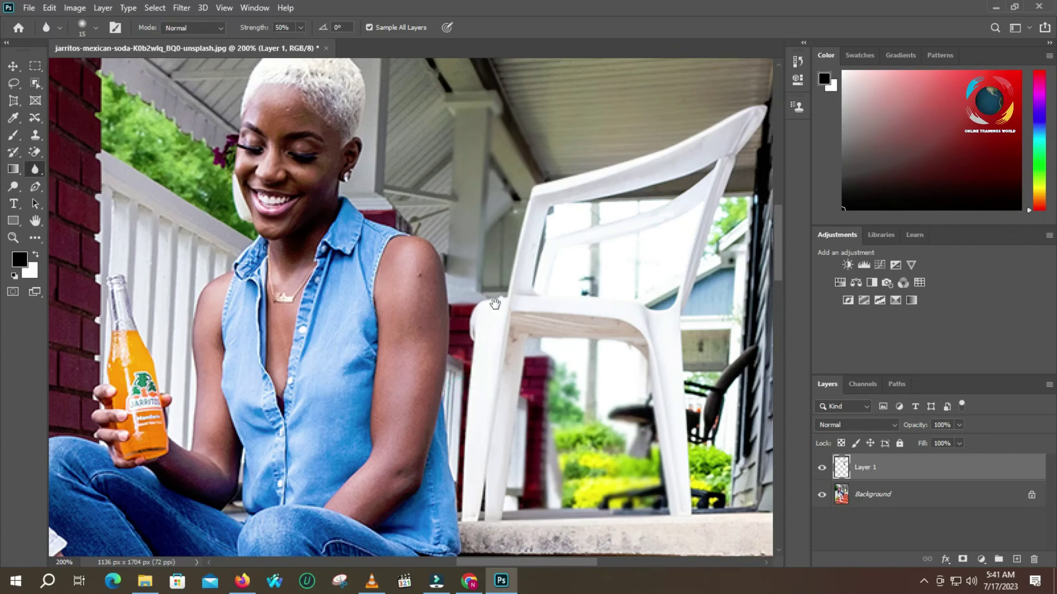
{"action": "key", "text": "z"}
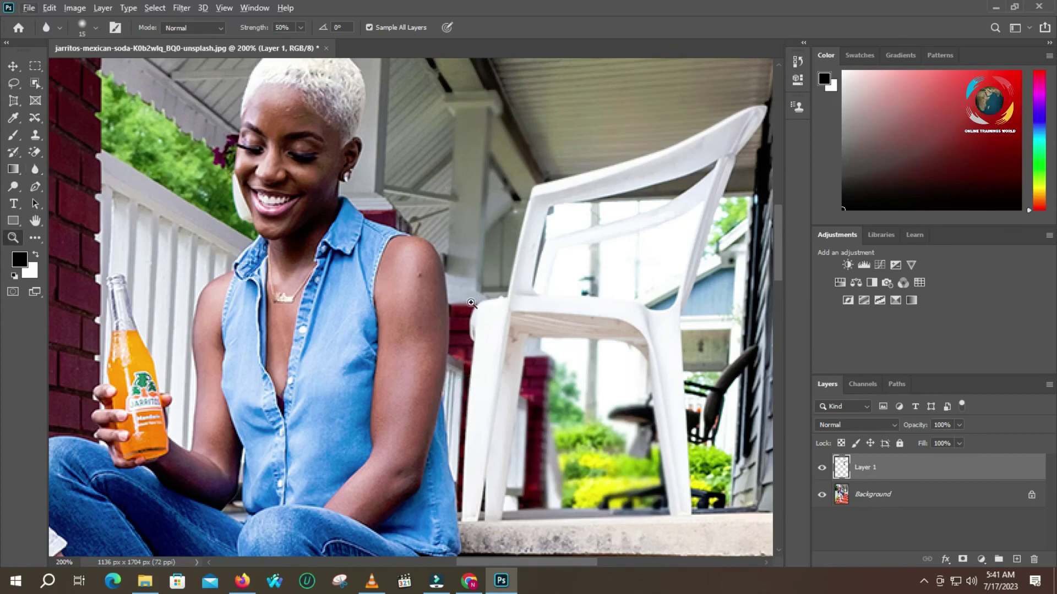
{"action": "left_click", "coordinate": [498, 303], "text": "alt"}
{"action": "left_click", "coordinate": [497, 302], "text": "alt"}
{"action": "left_click", "coordinate": [498, 302], "text": "alt"}
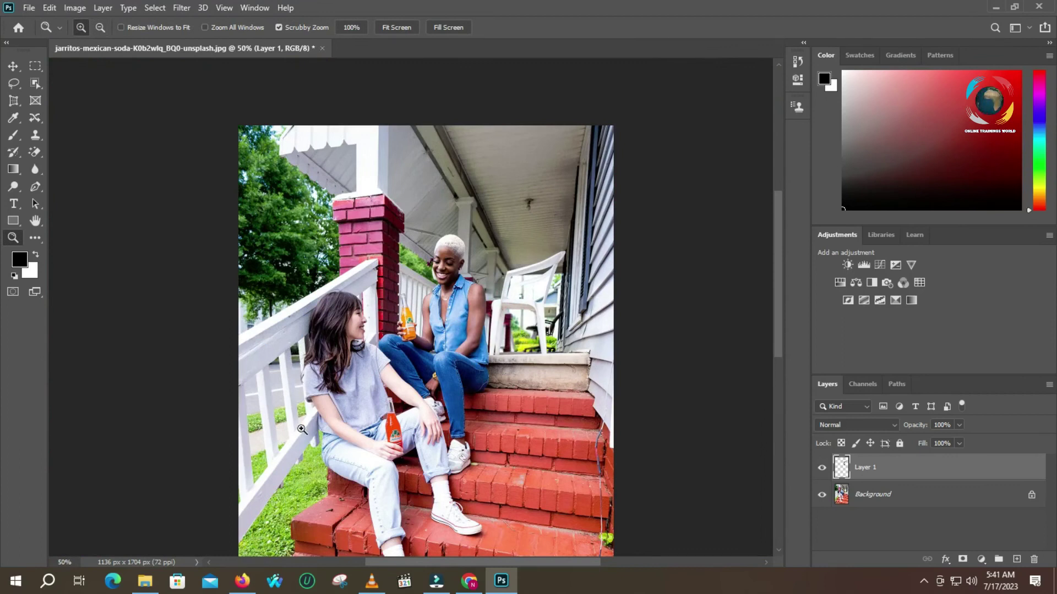
{"action": "left_click", "coordinate": [35, 170]}
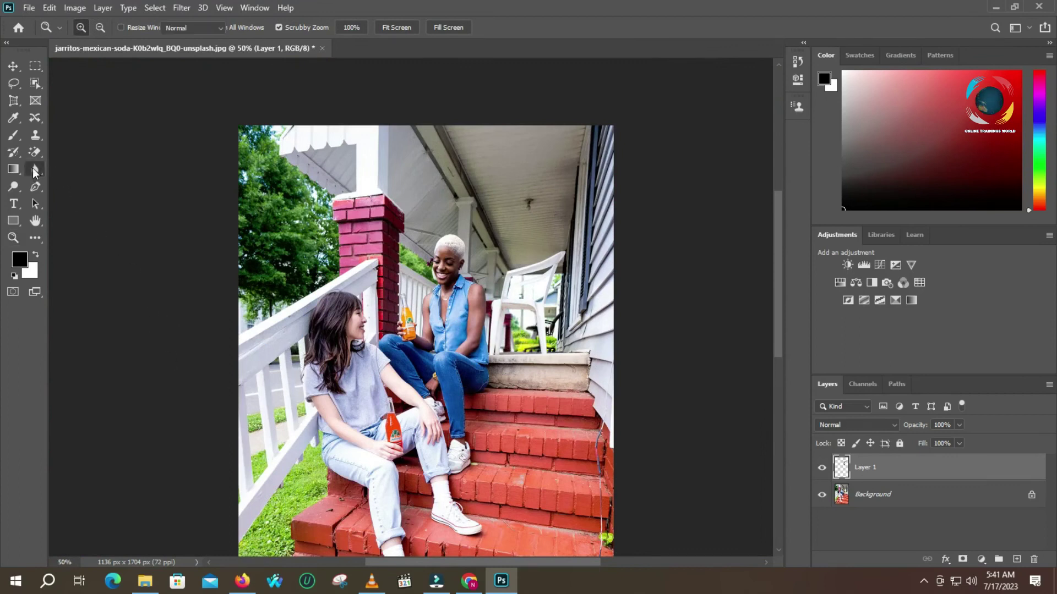
{"action": "key", "text": "z"}
{"action": "left_click", "coordinate": [268, 395]}
{"action": "left_click", "coordinate": [267, 394]}
{"action": "left_click", "coordinate": [268, 394]}
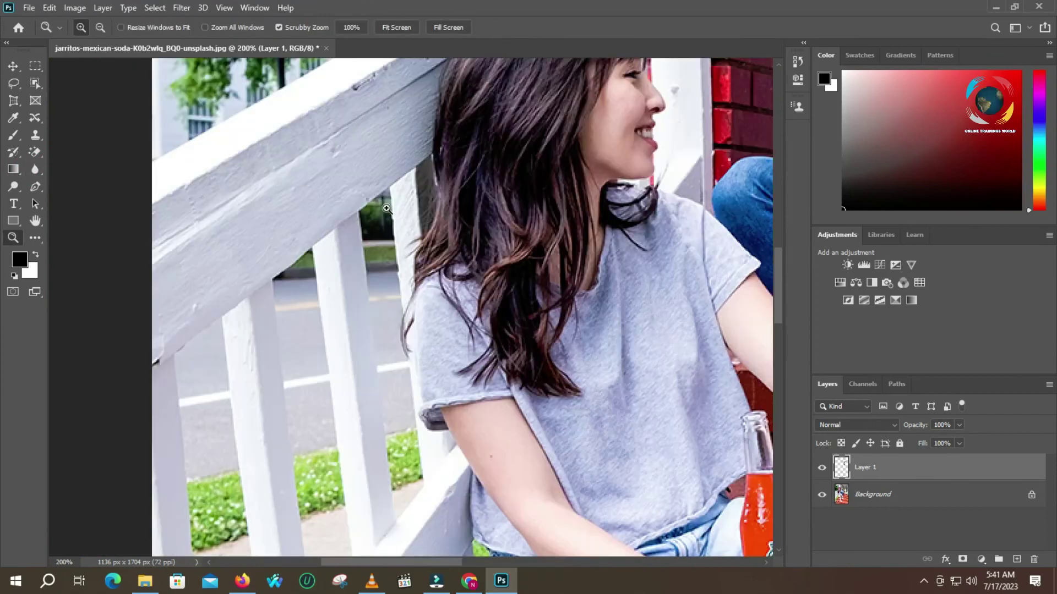
{"action": "left_click", "coordinate": [36, 169]}
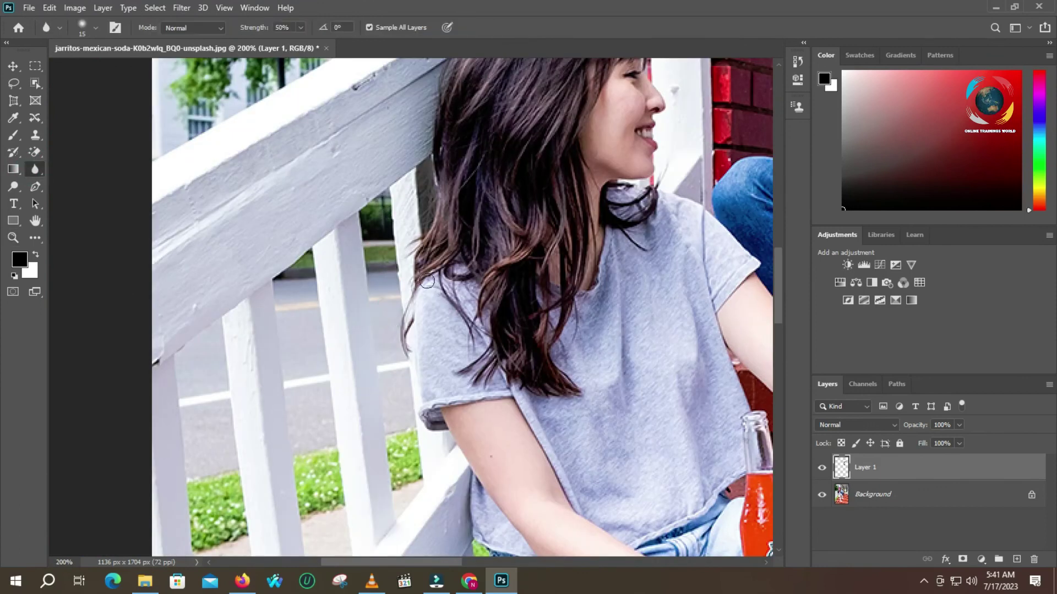
Select the railing gap beside the dark-haired woman with the Polygonal Lasso and blur the street background inside it
{"action": "left_click", "coordinate": [36, 66]}
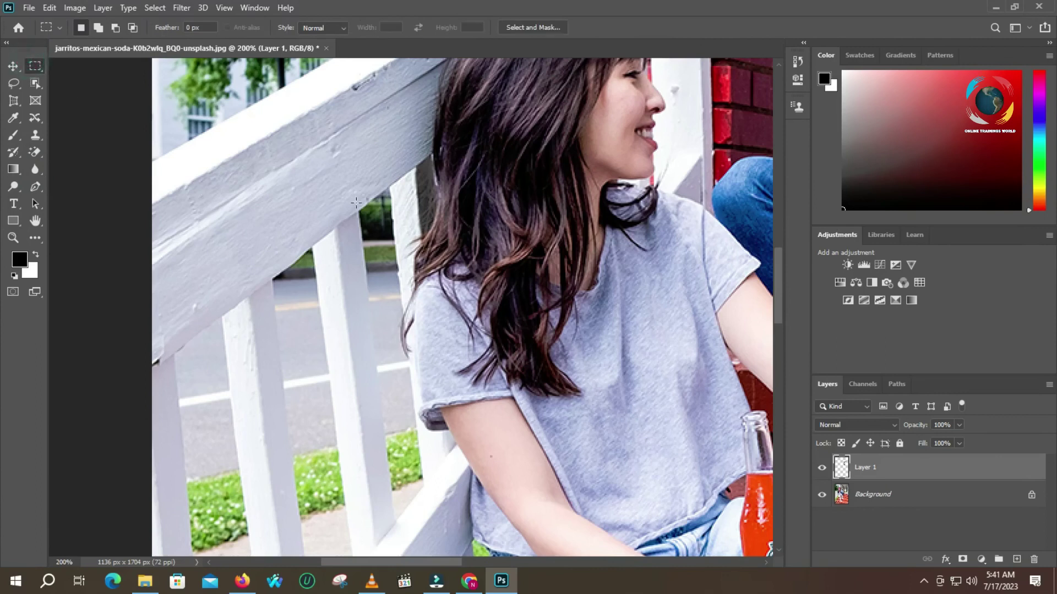
{"action": "left_click_drag", "start_coordinate": [389, 187], "coordinate": [376, 200]}
{"action": "left_click", "coordinate": [56, 98]}
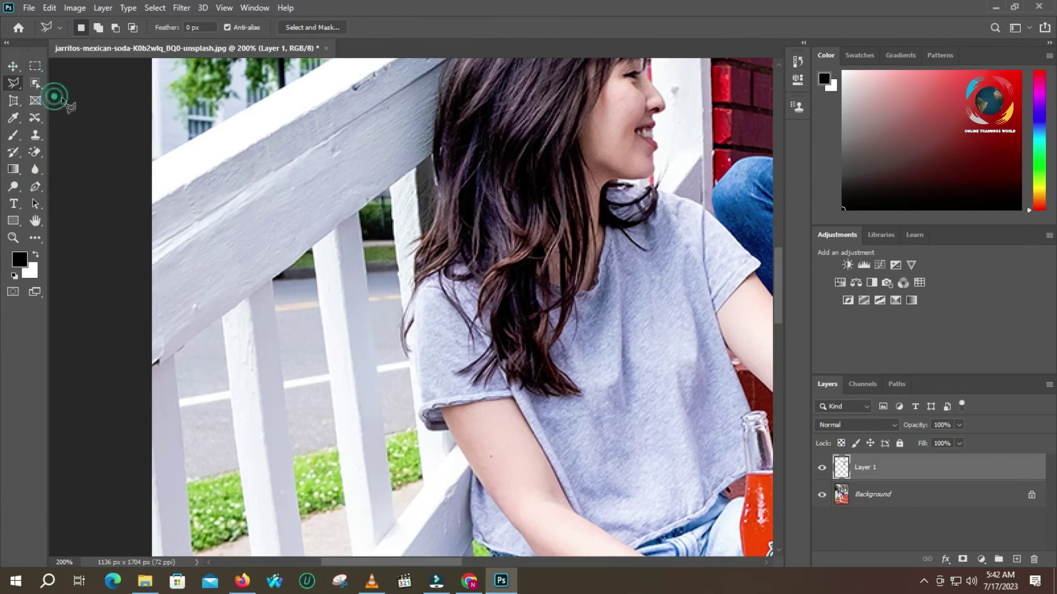
{"action": "left_click", "coordinate": [390, 188]}
{"action": "left_click", "coordinate": [359, 211]}
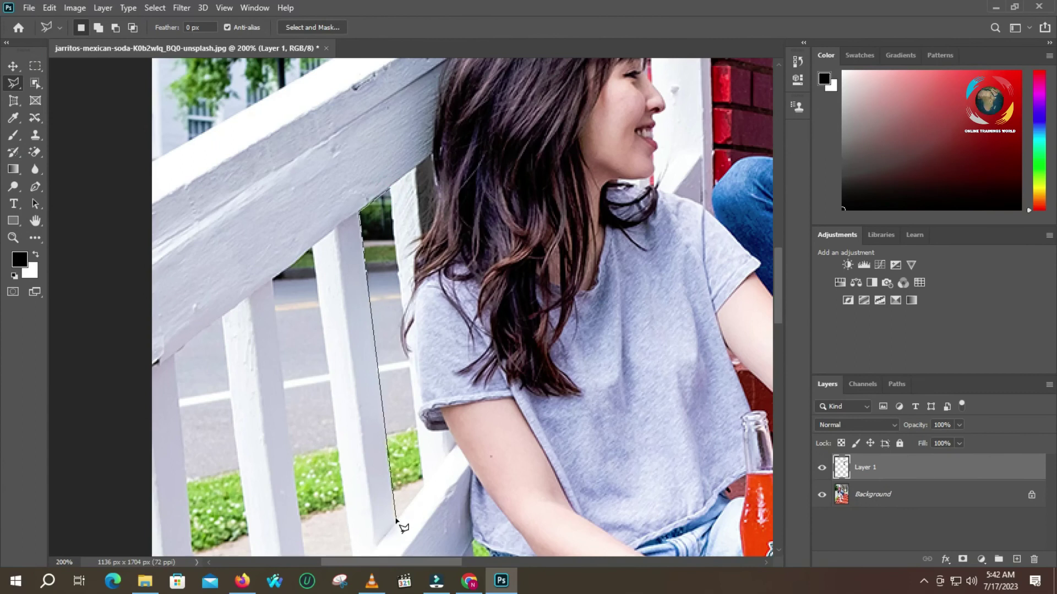
{"action": "left_click", "coordinate": [396, 520]}
{"action": "left_click", "coordinate": [426, 483]}
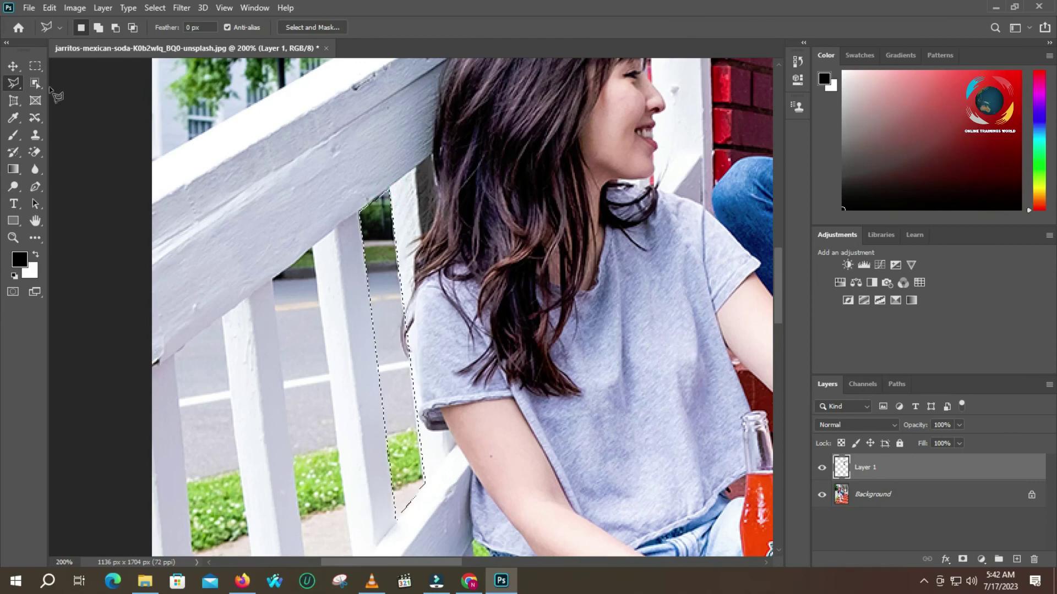
{"action": "left_click", "coordinate": [35, 169]}
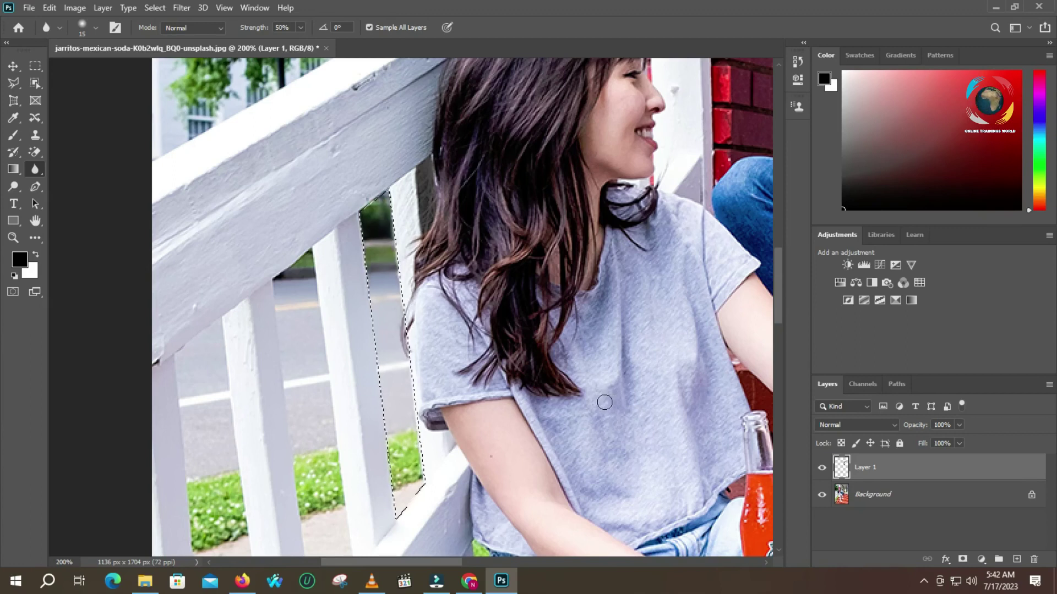
Compare the photo with and without the blur by hiding and showing Layer 1
{"action": "key", "text": "z"}
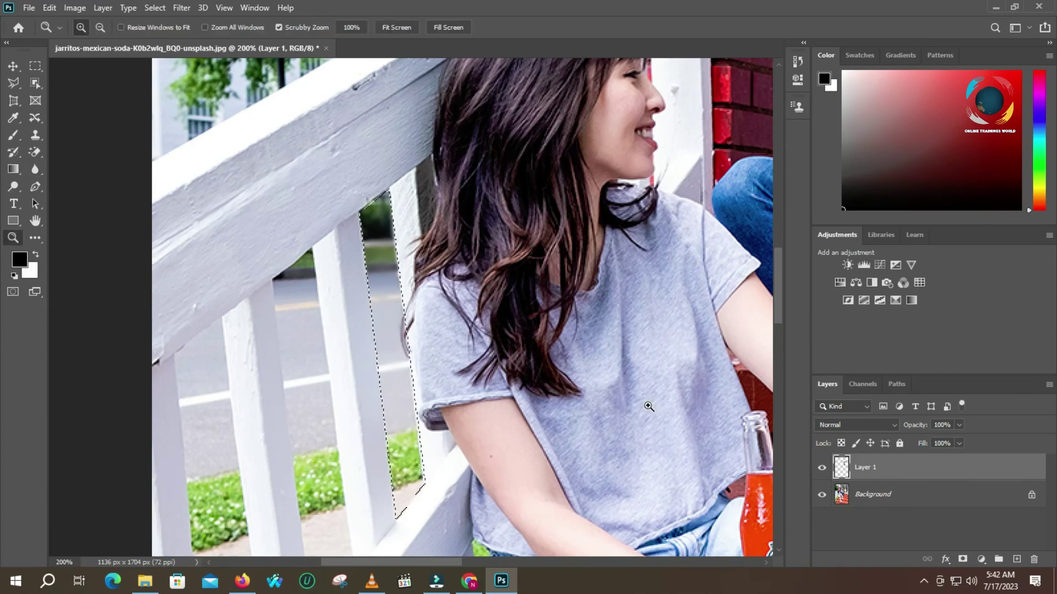
{"action": "left_click", "coordinate": [663, 397], "text": "alt"}
{"action": "left_click", "coordinate": [663, 396], "text": "alt"}
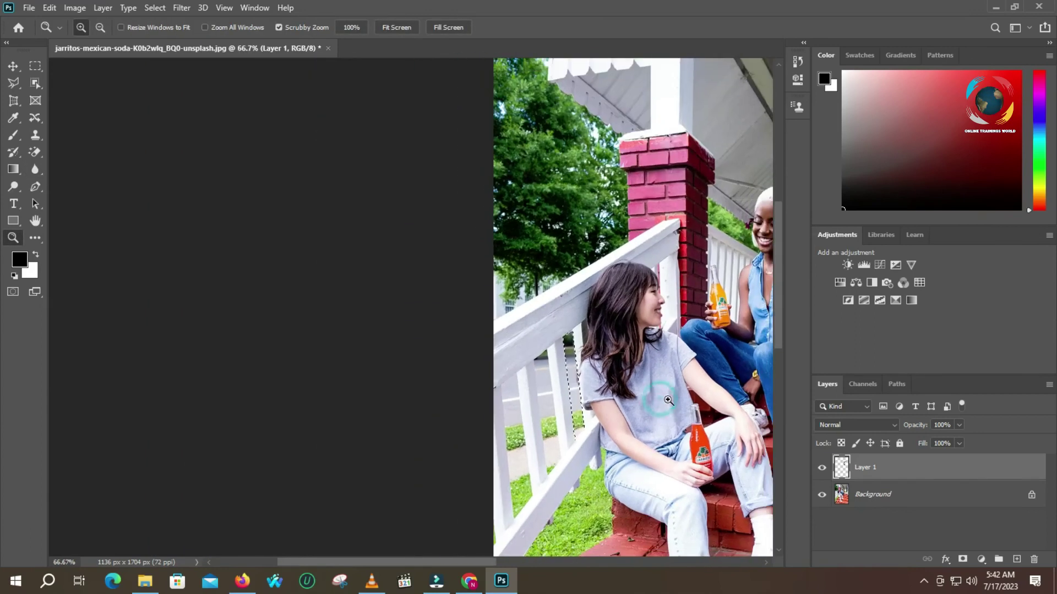
{"action": "left_click_drag", "start_coordinate": [663, 394], "coordinate": [367, 362]}
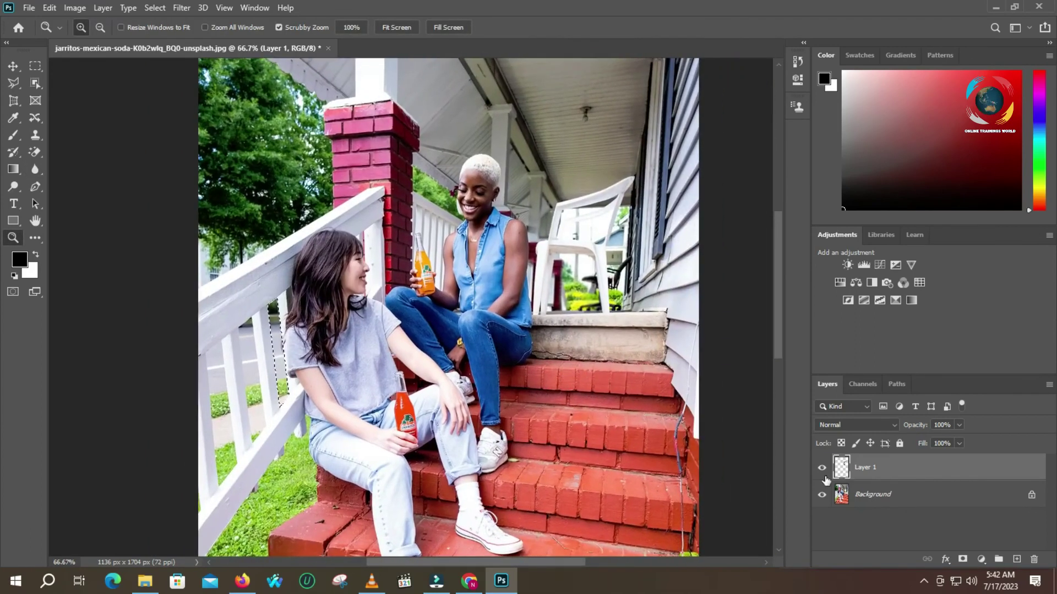
{"action": "left_click", "coordinate": [822, 469]}
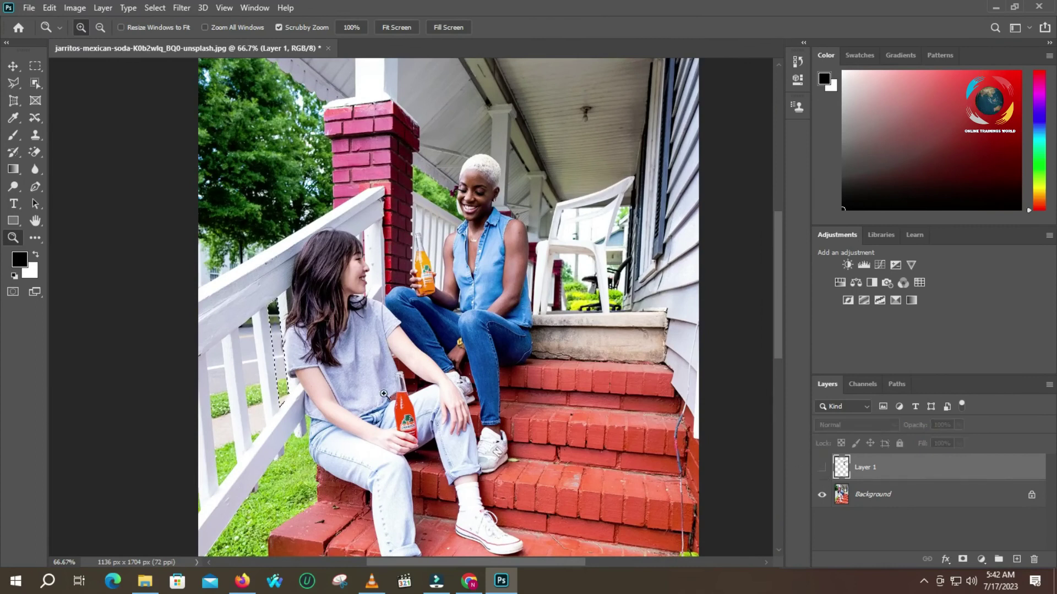
{"action": "left_click", "coordinate": [821, 469]}
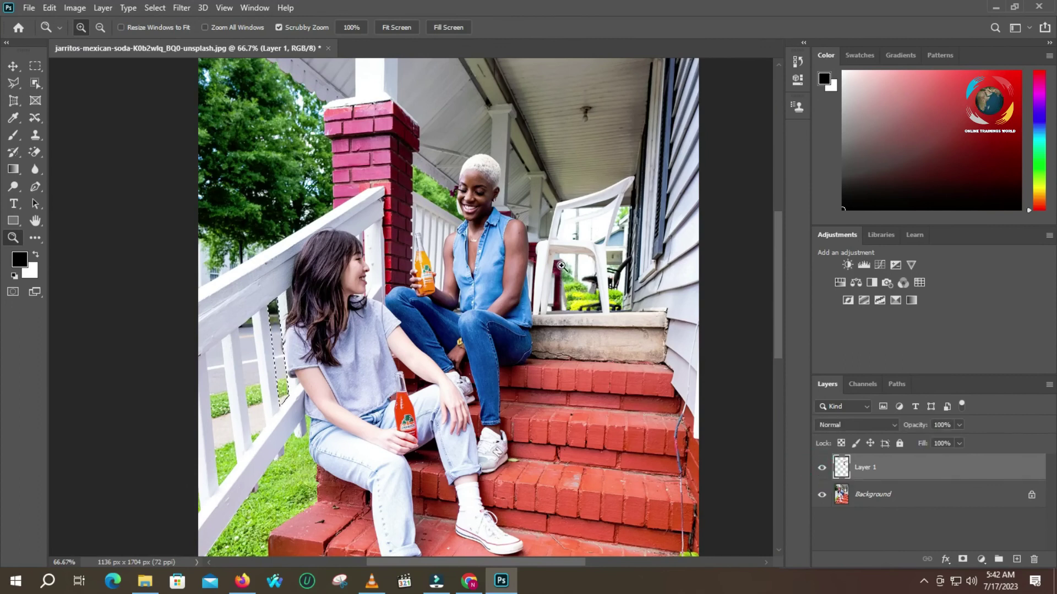
{"action": "left_click", "coordinate": [822, 470]}
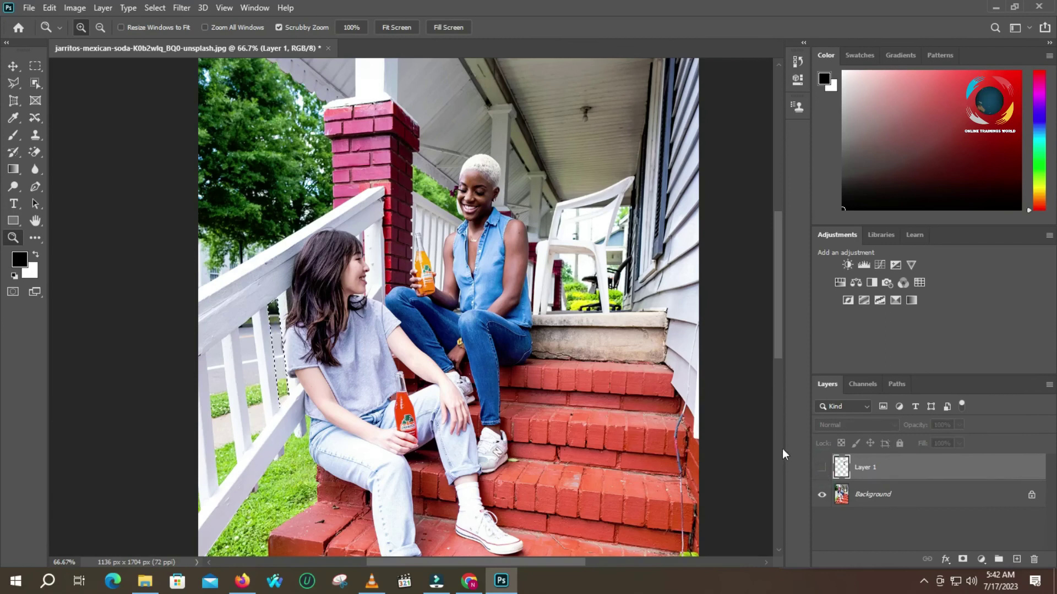
Show Layer 1 of the porch photo again and activate the Sharpen Tool
{"action": "left_click", "coordinate": [822, 469]}
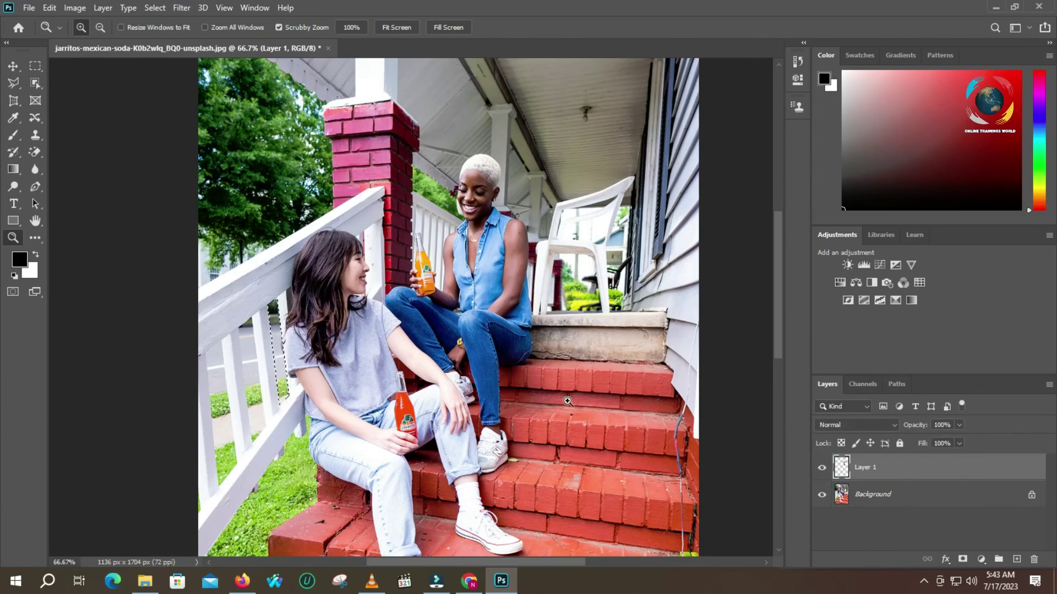
{"action": "left_click", "coordinate": [36, 170]}
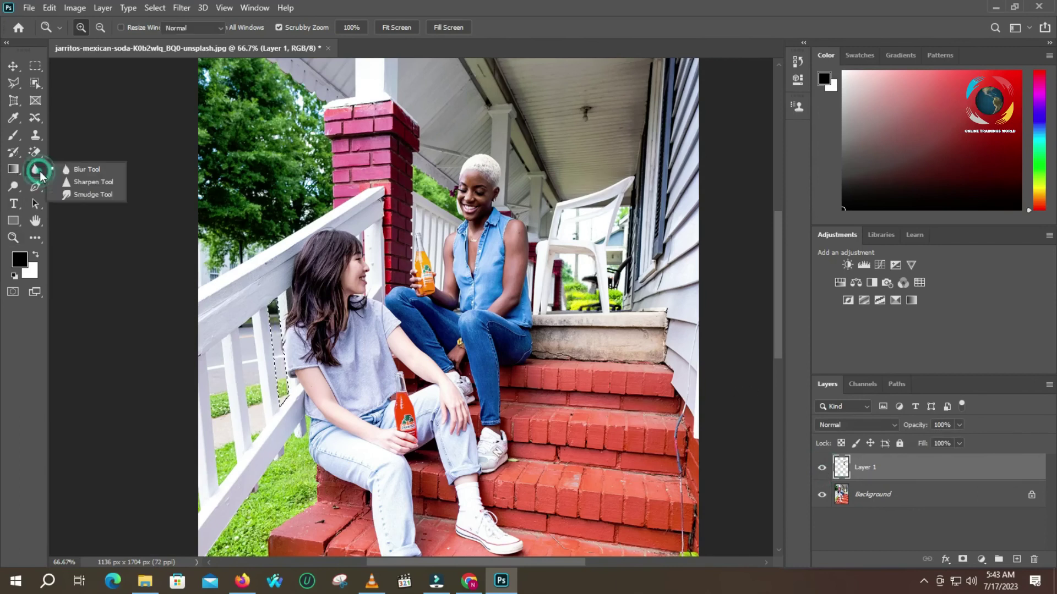
{"action": "left_click", "coordinate": [82, 183]}
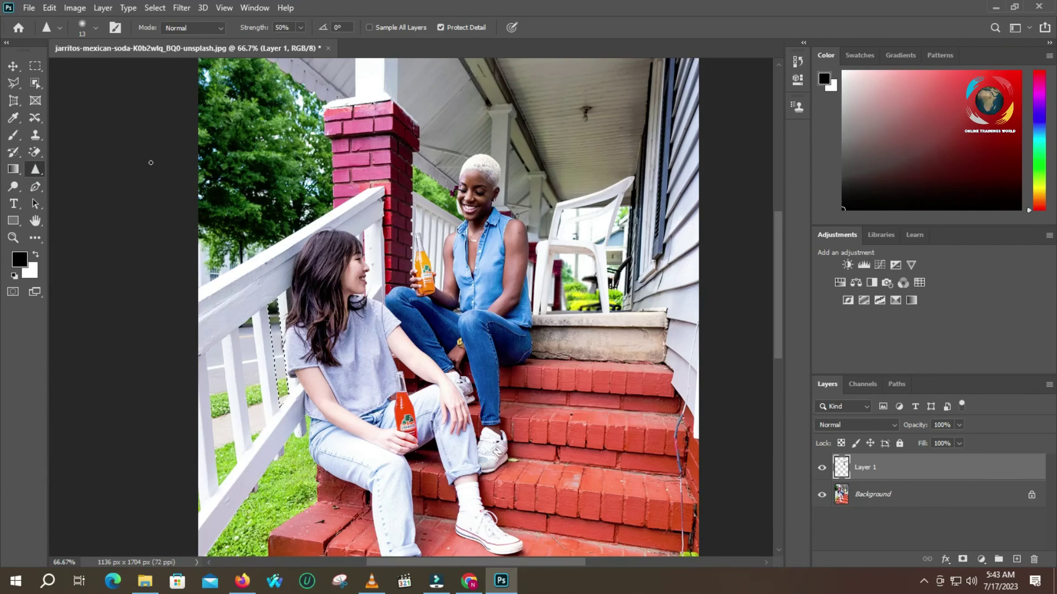
{"action": "left_click", "coordinate": [39, 168]}
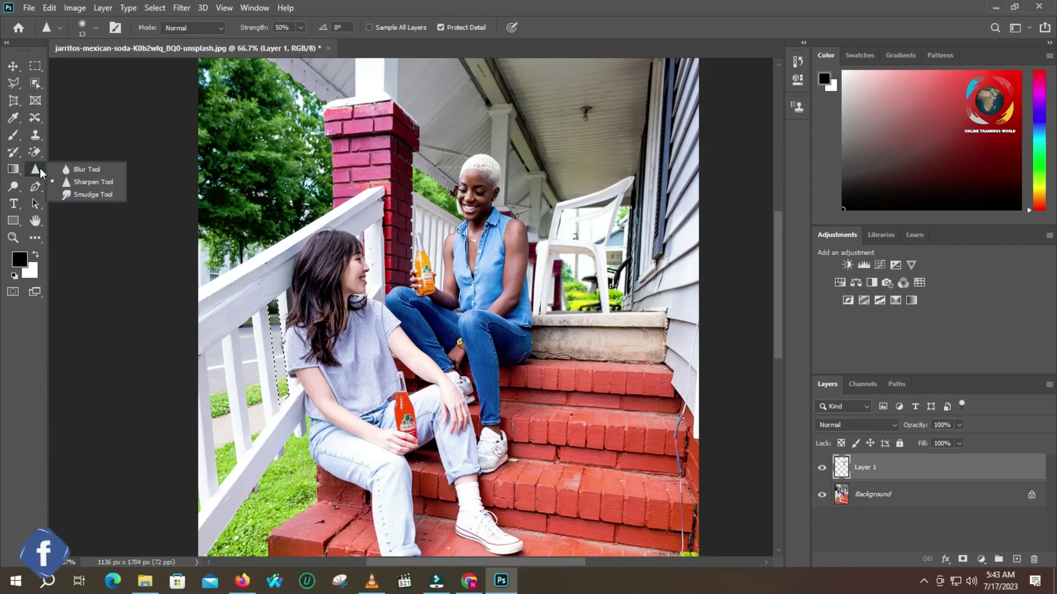
{"action": "left_click", "coordinate": [84, 184]}
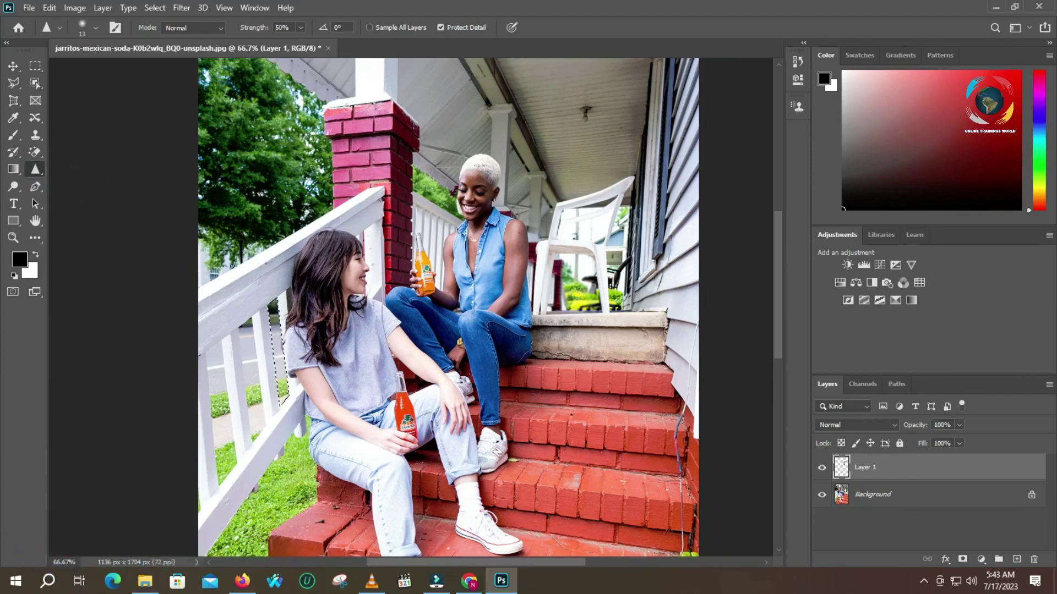
Open the JPG of the woman holding a camera from the Downloads folder
{"action": "left_click", "coordinate": [29, 8]}
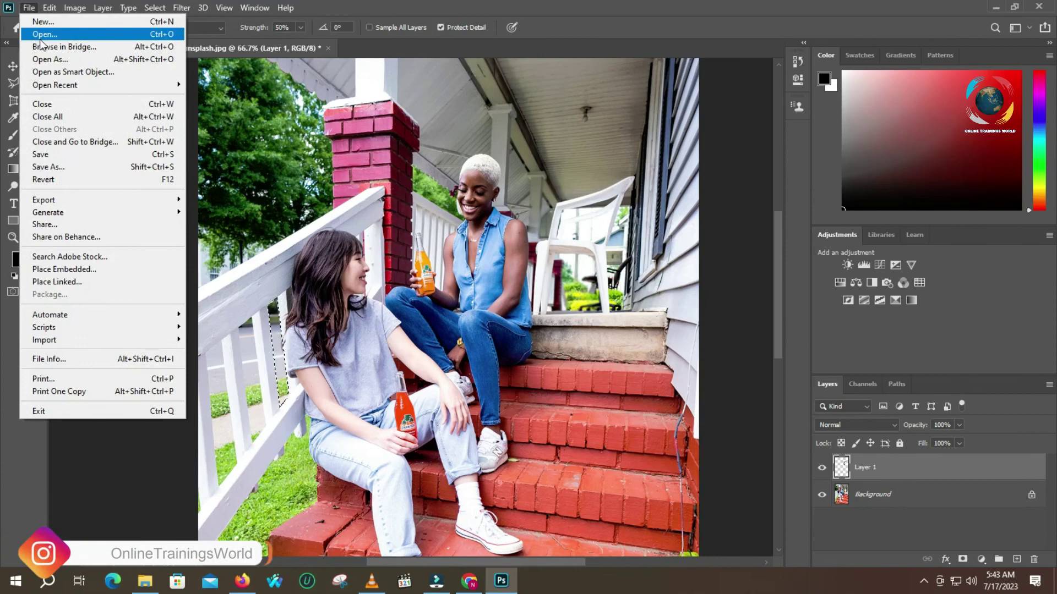
{"action": "left_click", "coordinate": [44, 34]}
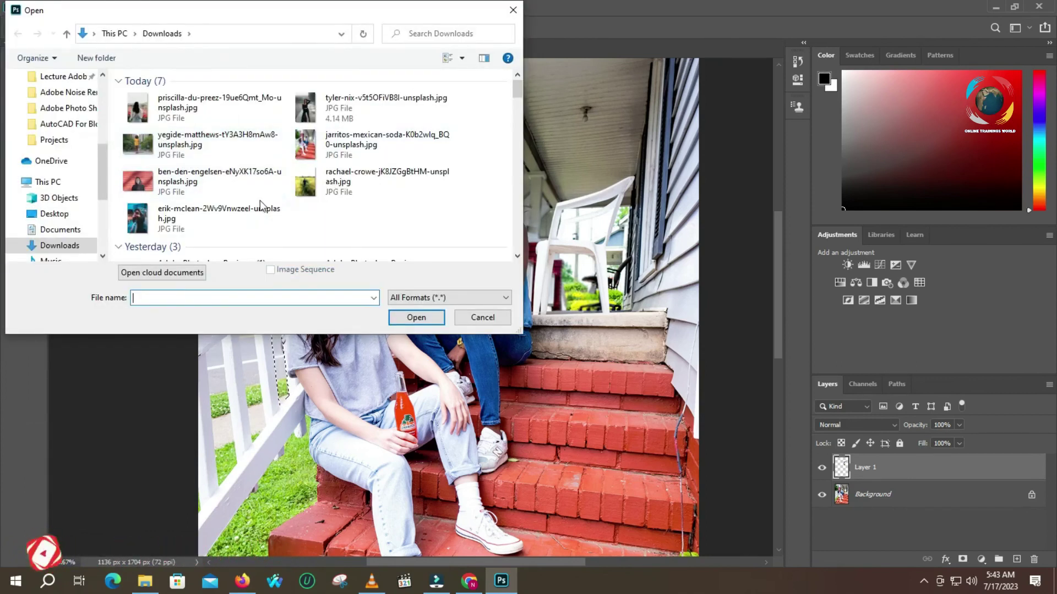
{"action": "left_click", "coordinate": [314, 181]}
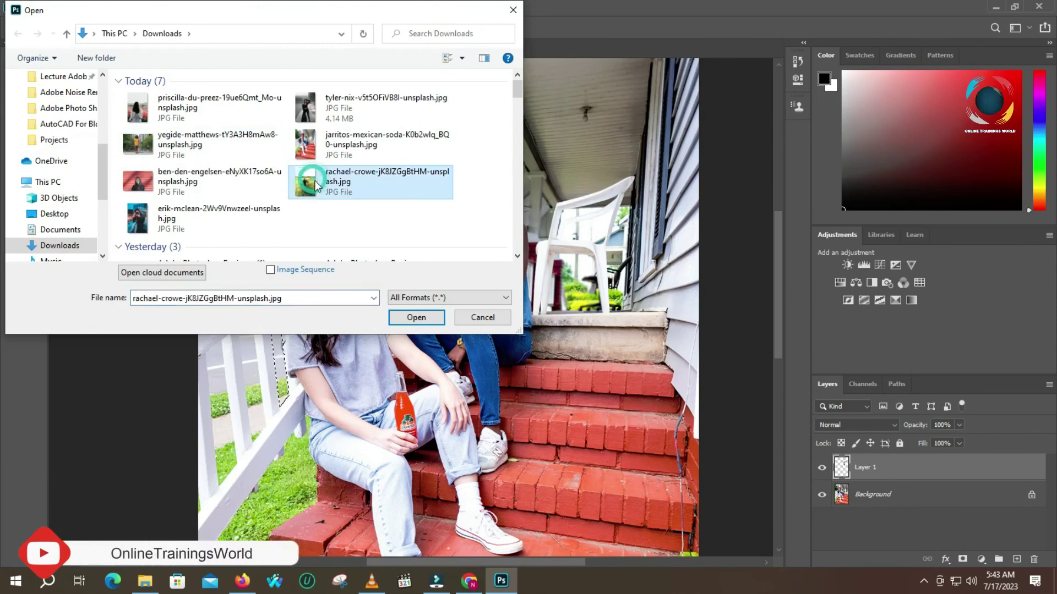
{"action": "left_click", "coordinate": [220, 218]}
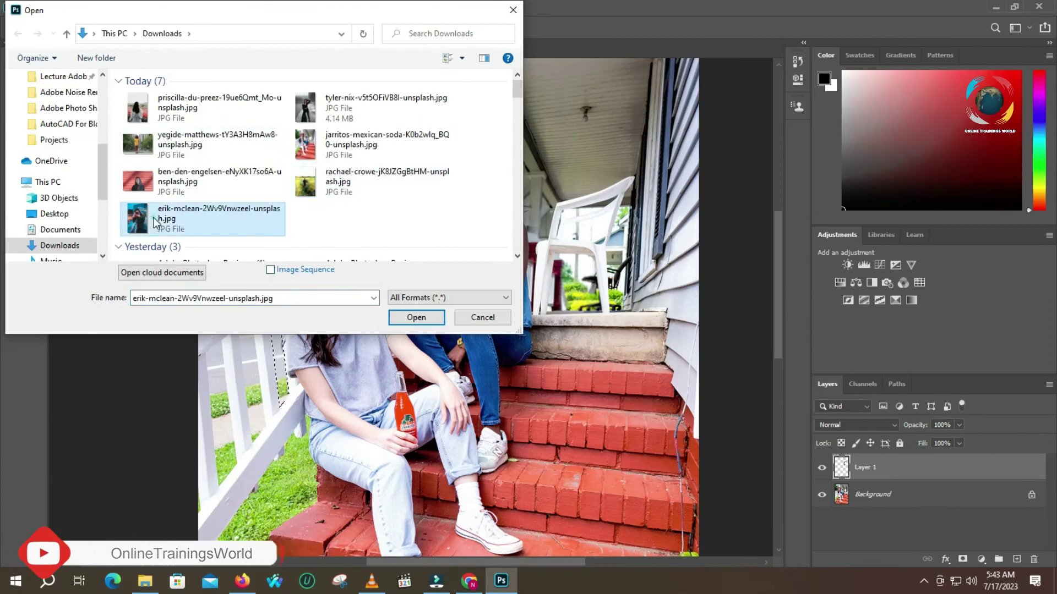
{"action": "left_click", "coordinate": [417, 319]}
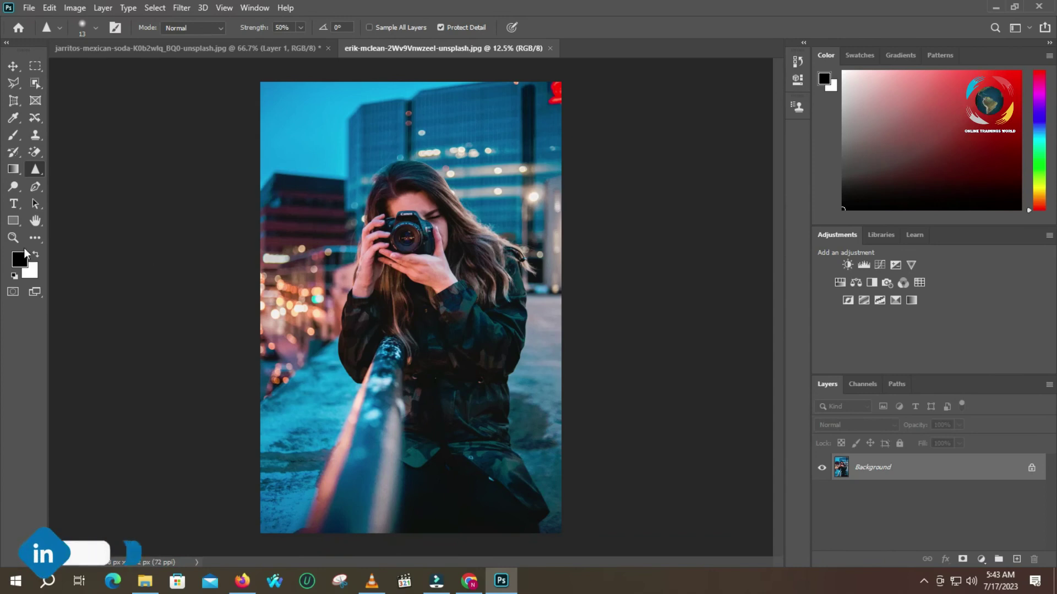
Resize the camera photo to a width of 20 inches, keeping its proportions linked
{"action": "left_click", "coordinate": [36, 170]}
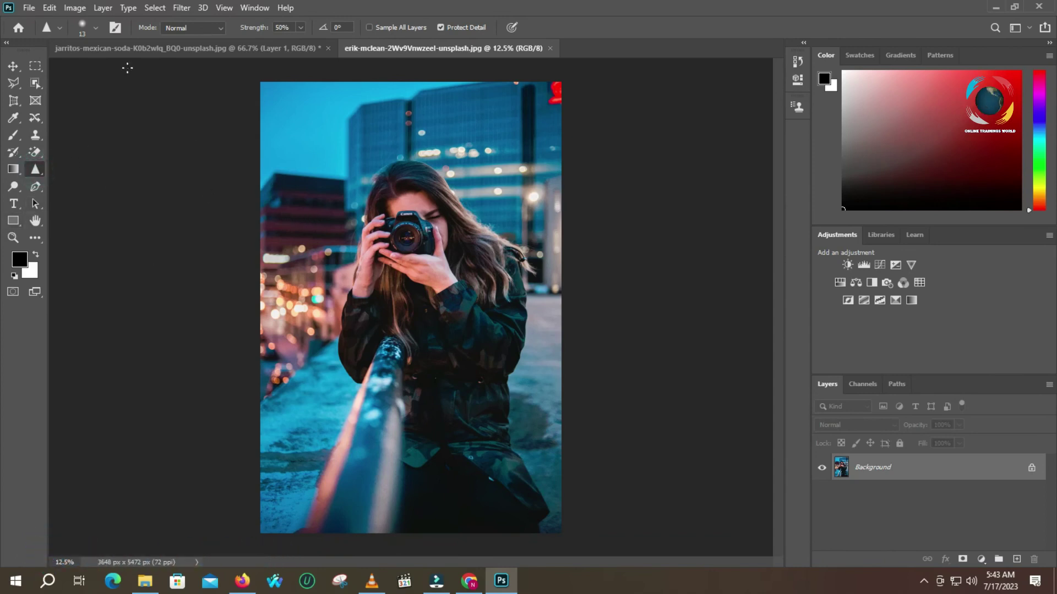
{"action": "left_click", "coordinate": [75, 8]}
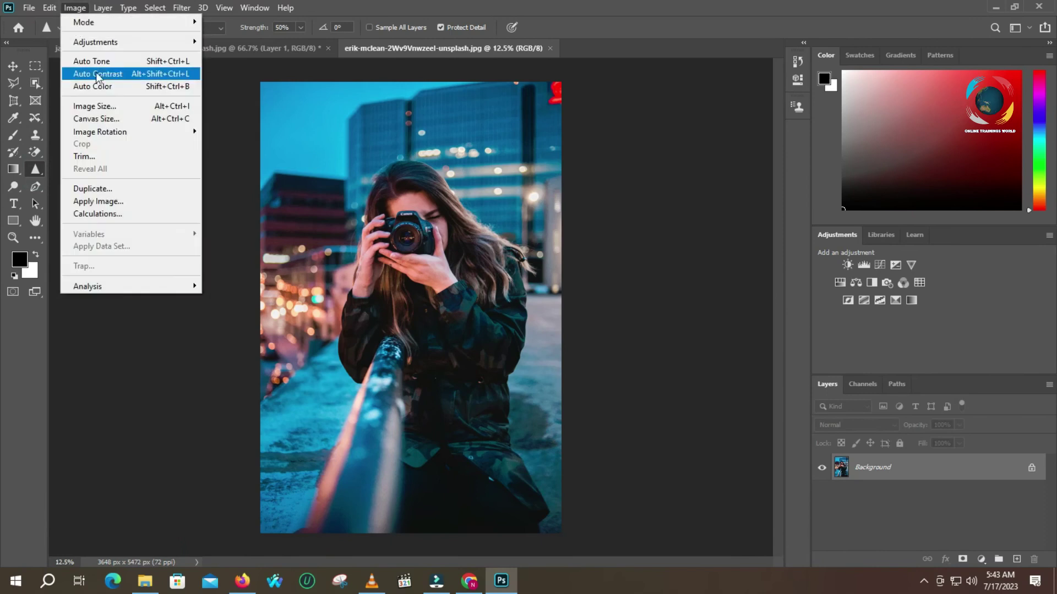
{"action": "left_click", "coordinate": [95, 105]}
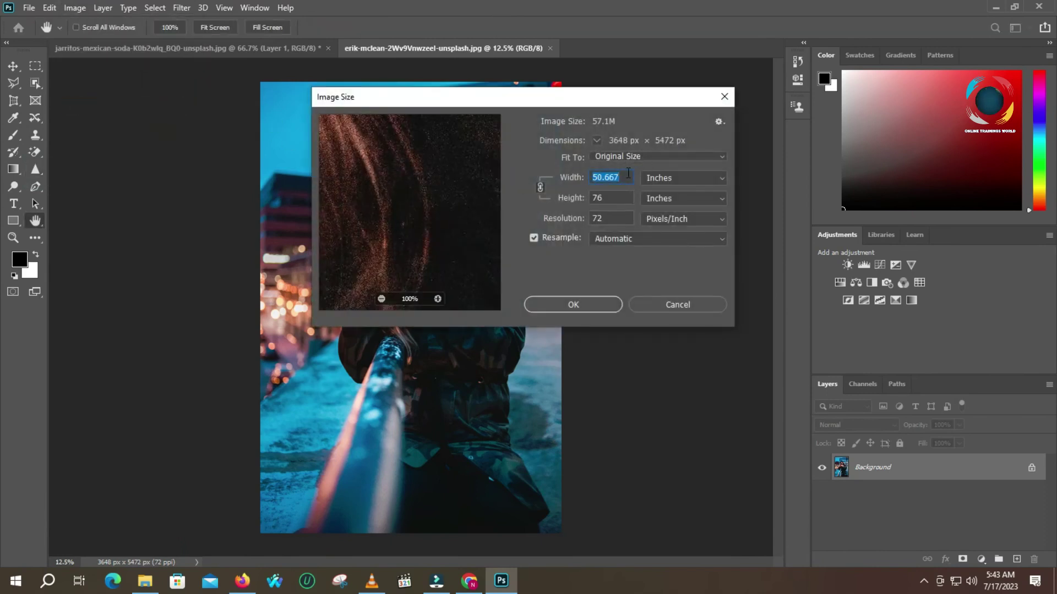
{"action": "left_click", "coordinate": [598, 178]}
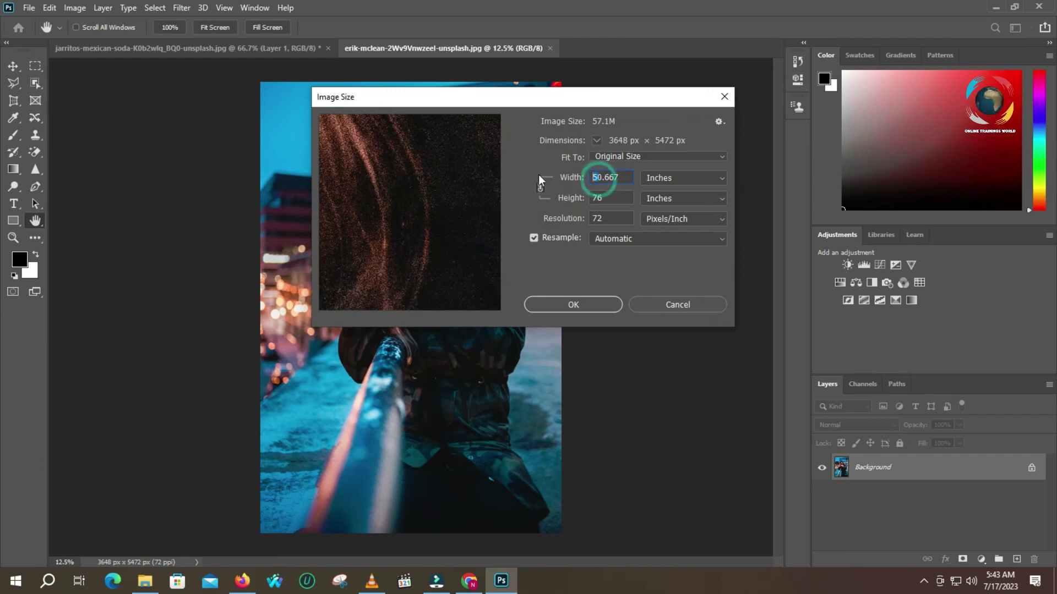
{"action": "key", "text": "Delete"}
{"action": "key", "text": "Delete"}
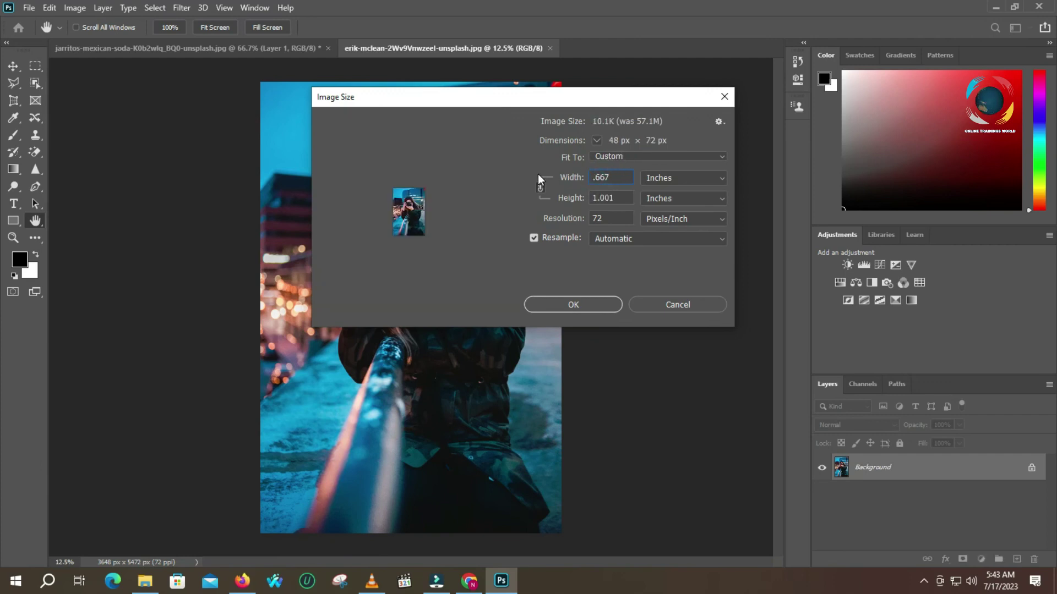
{"action": "key", "text": "ctrl+a"}
{"action": "type", "text": "15"}
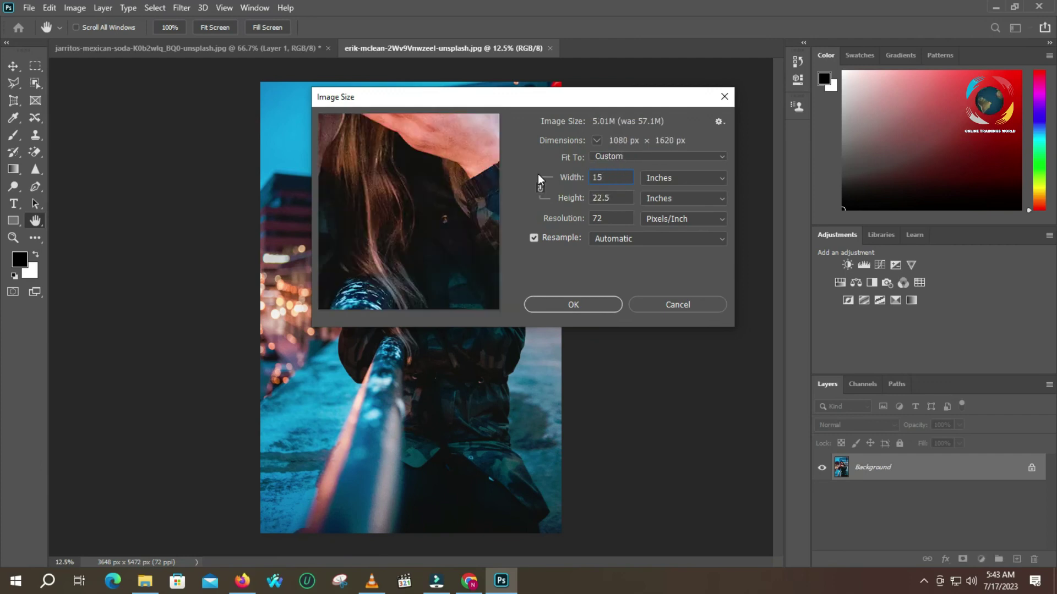
{"action": "key", "text": "BackSpace"}
{"action": "key", "text": "BackSpace"}
{"action": "type", "text": "2"}
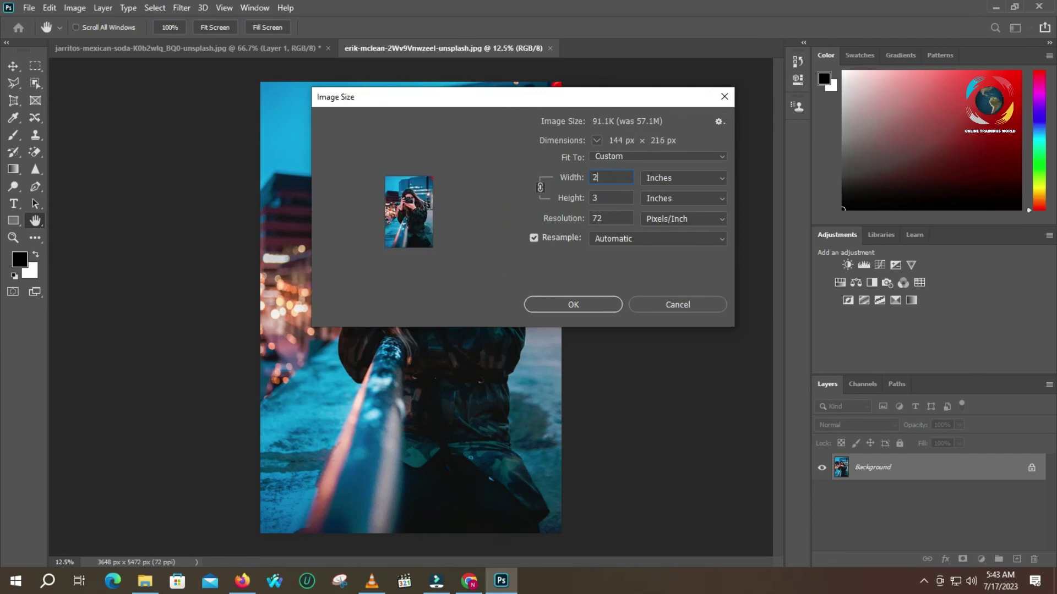
{"action": "type", "text": "0"}
{"action": "key", "text": "Return"}
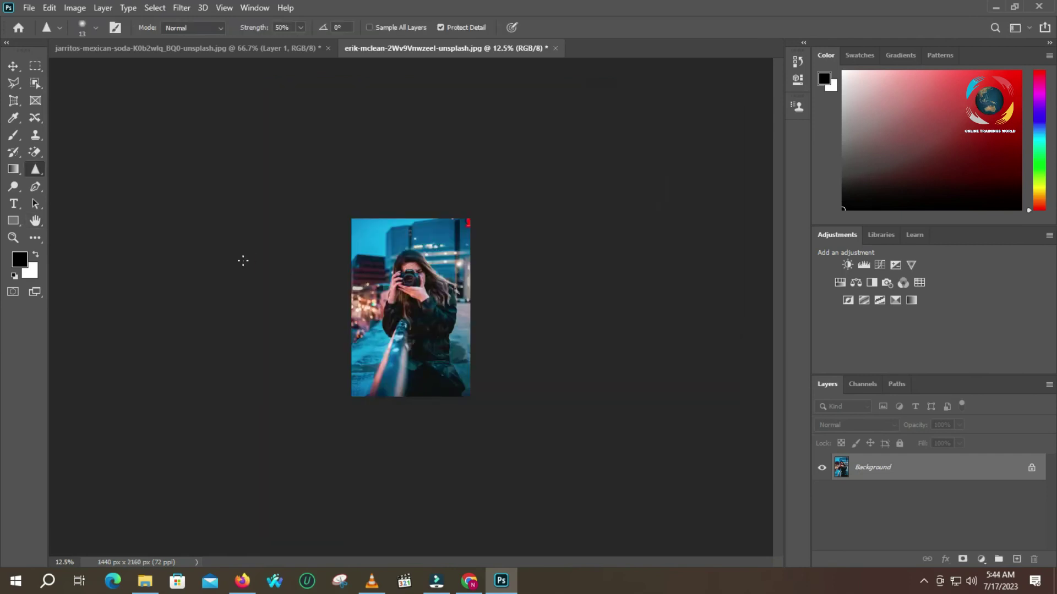
Add a new layer above the camera photo's Background and set the Sharpen Tool to sample all layers
{"action": "key", "text": "z"}
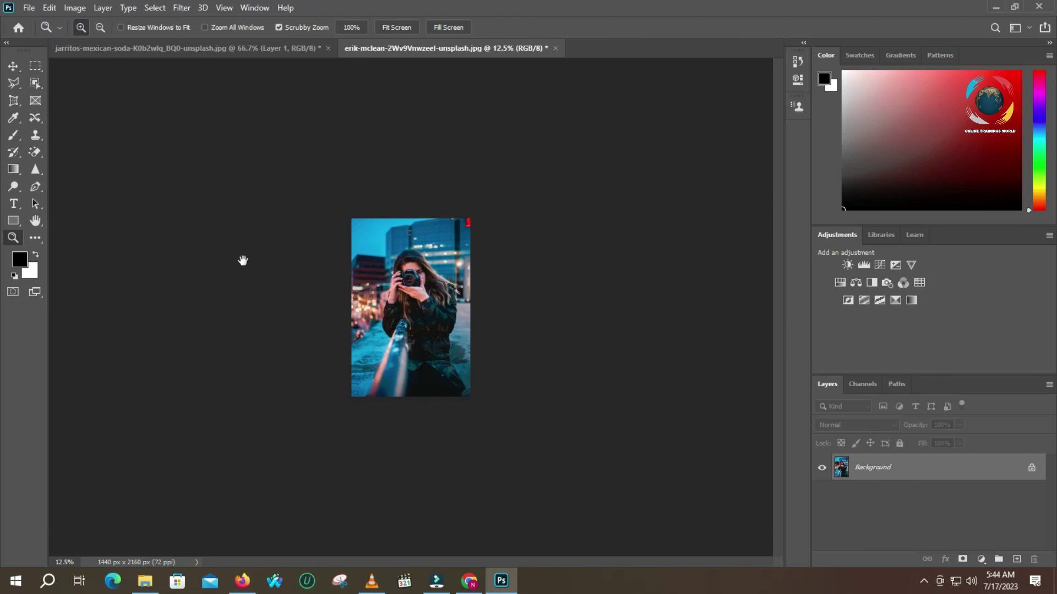
{"action": "left_click", "coordinate": [367, 246]}
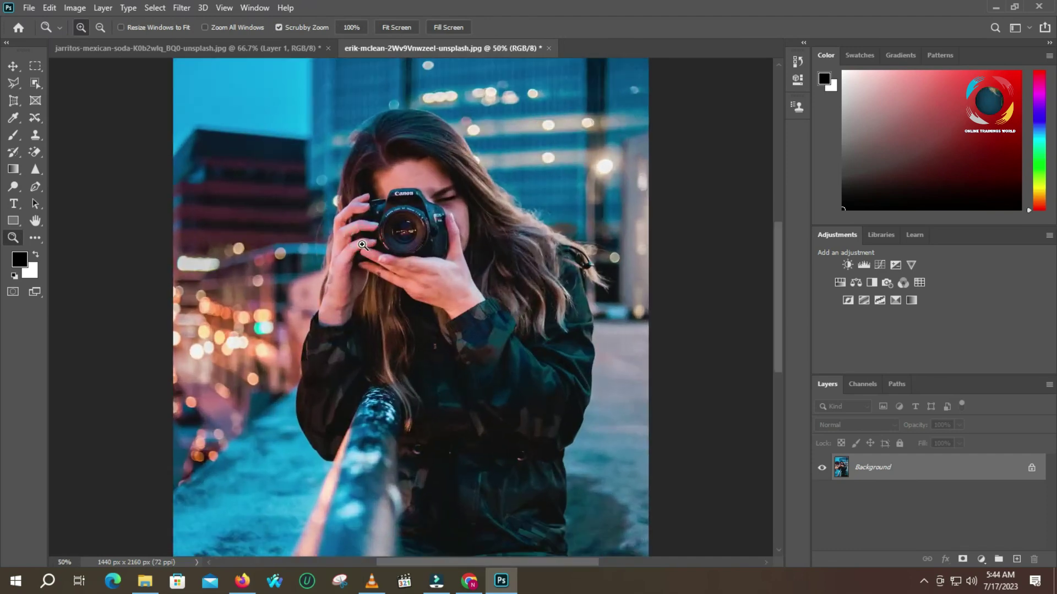
{"action": "left_click", "coordinate": [363, 244], "text": "alt"}
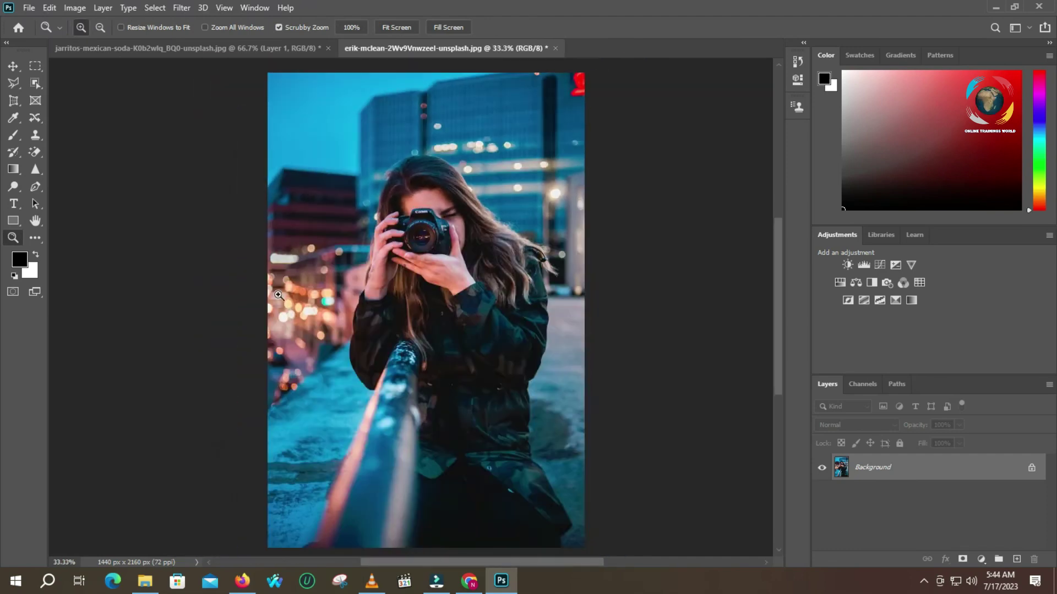
{"action": "left_click", "coordinate": [226, 52]}
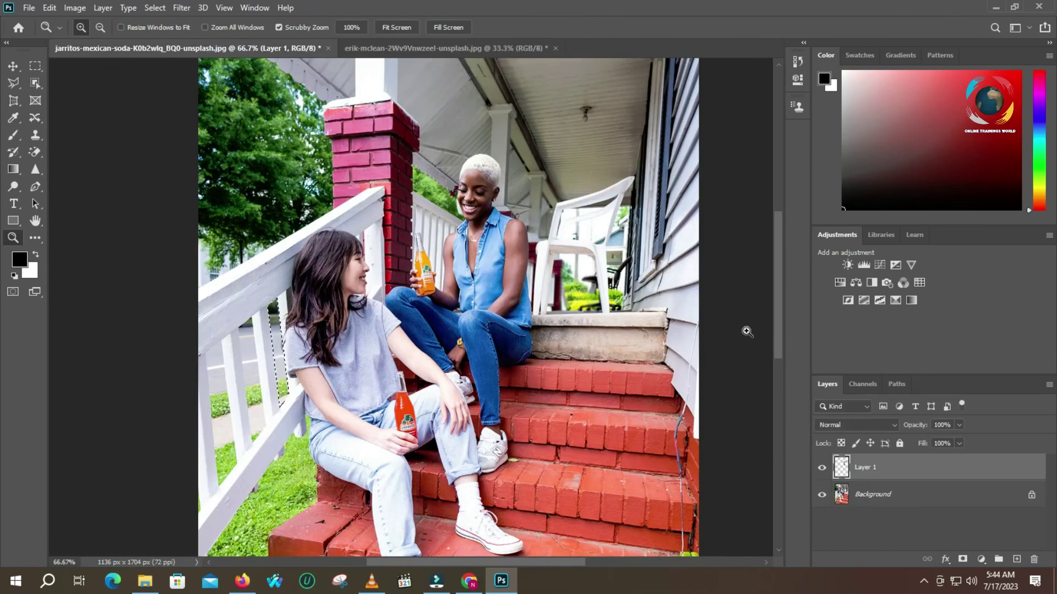
{"action": "left_click", "coordinate": [404, 52]}
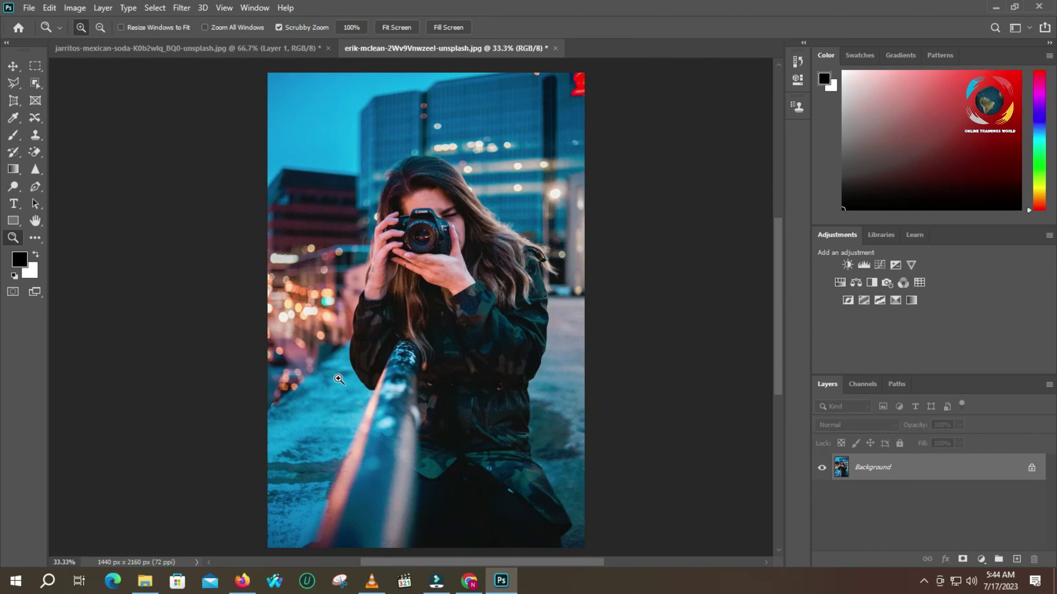
{"action": "left_click", "coordinate": [35, 170]}
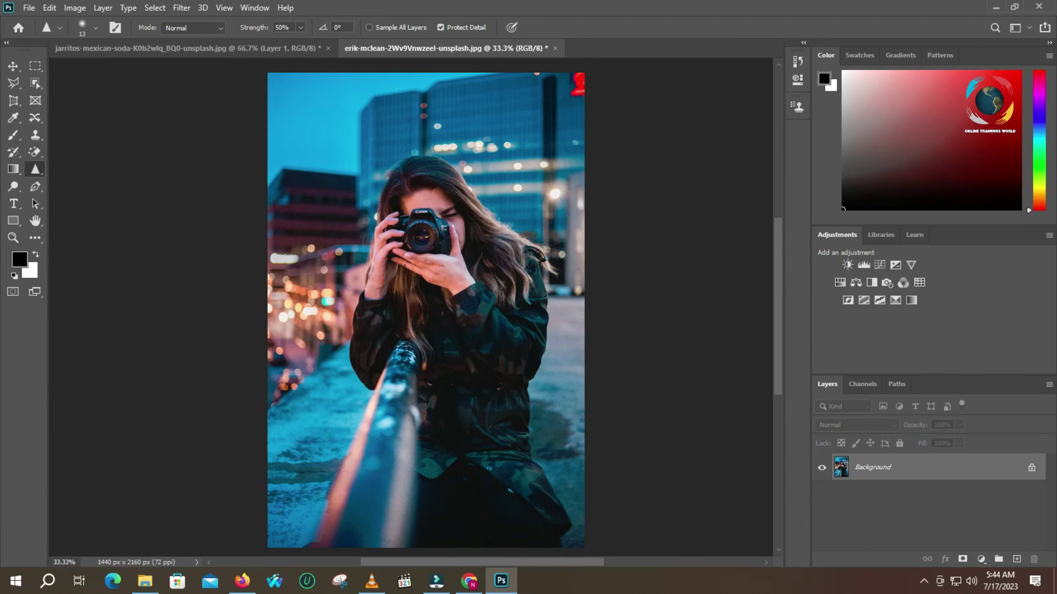
{"action": "left_click", "coordinate": [1017, 559]}
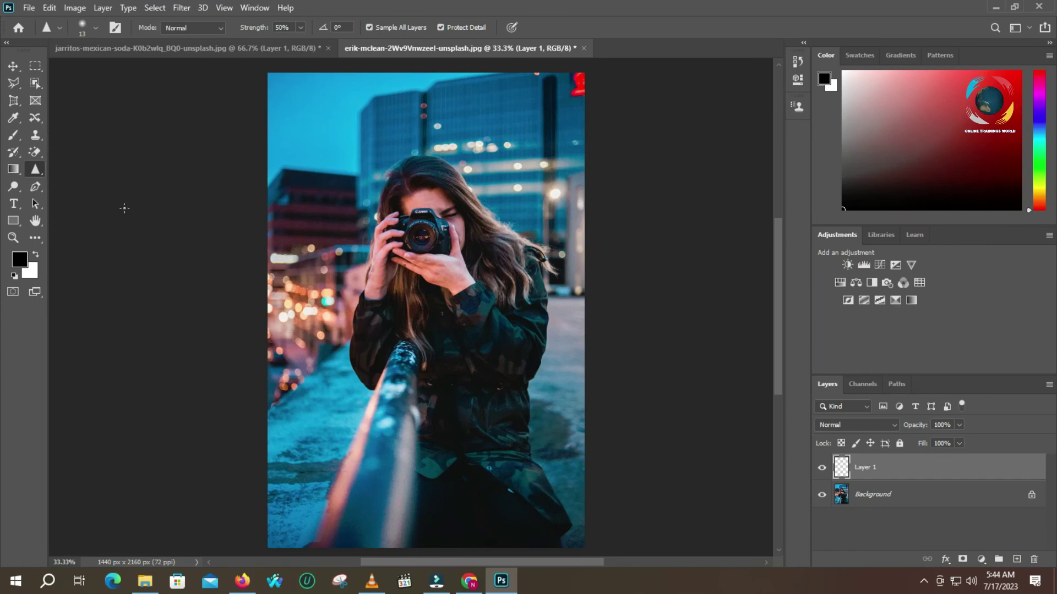
{"action": "right_click", "coordinate": [37, 170]}
{"action": "left_click", "coordinate": [70, 184]}
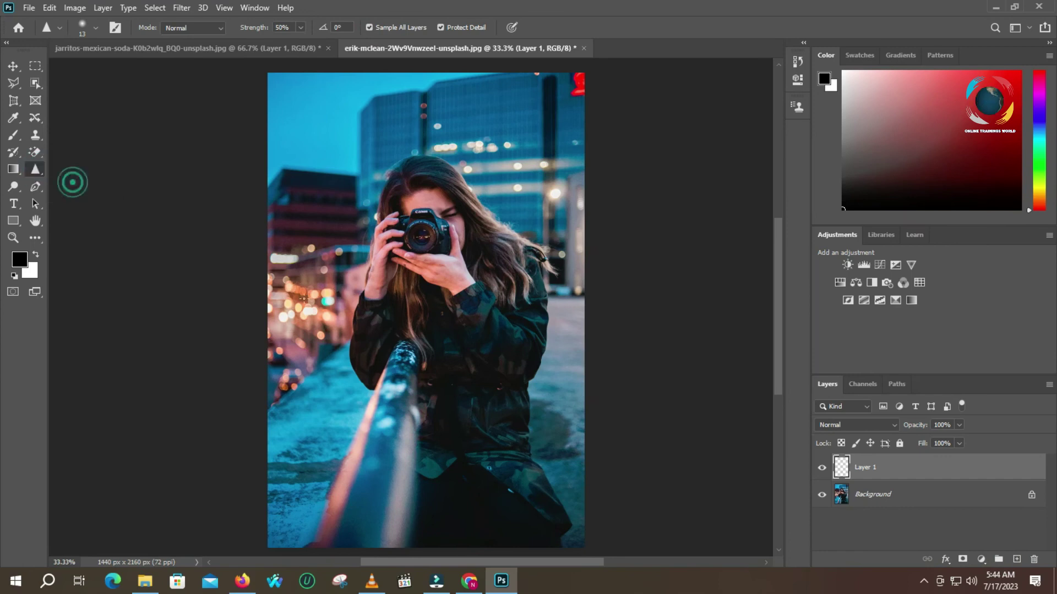
Enlarge the Sharpen brush and sharpen the ground beside the railing and the blurred lower part of the railing
{"action": "left_click", "coordinate": [96, 29]}
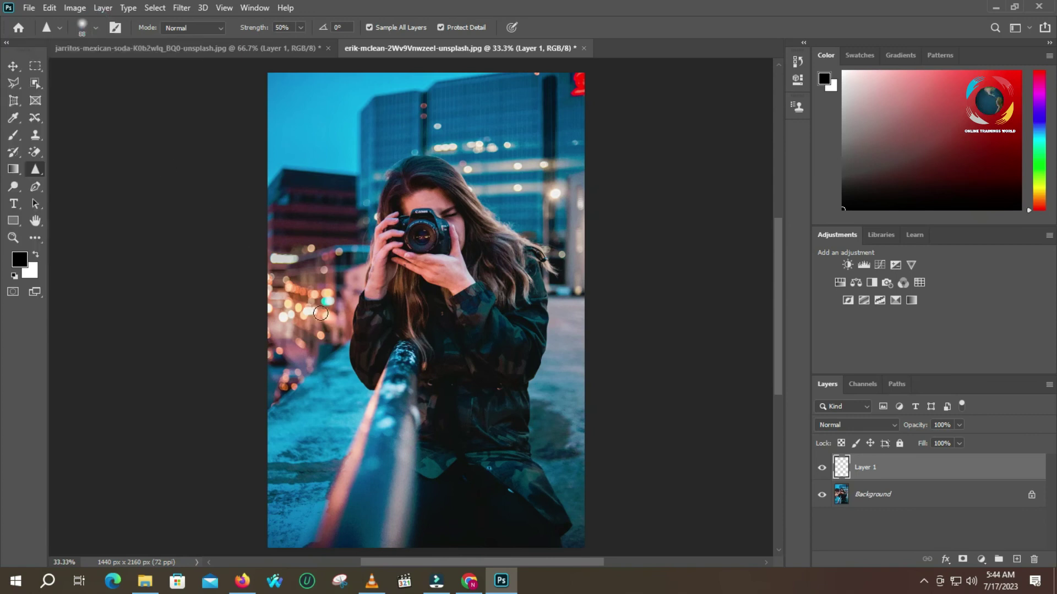
{"action": "left_click_drag", "start_coordinate": [316, 364], "coordinate": [299, 364]}
{"action": "mouse_move", "coordinate": [357, 473]}
{"action": "left_mouse_down"}
{"action": "mouse_move", "coordinate": [373, 449]}
{"action": "mouse_move", "coordinate": [396, 460]}
{"action": "left_mouse_up"}
Activate the Blur Tool and set its brush size to 47 px
{"action": "right_click", "coordinate": [35, 169]}
{"action": "left_click", "coordinate": [78, 169]}
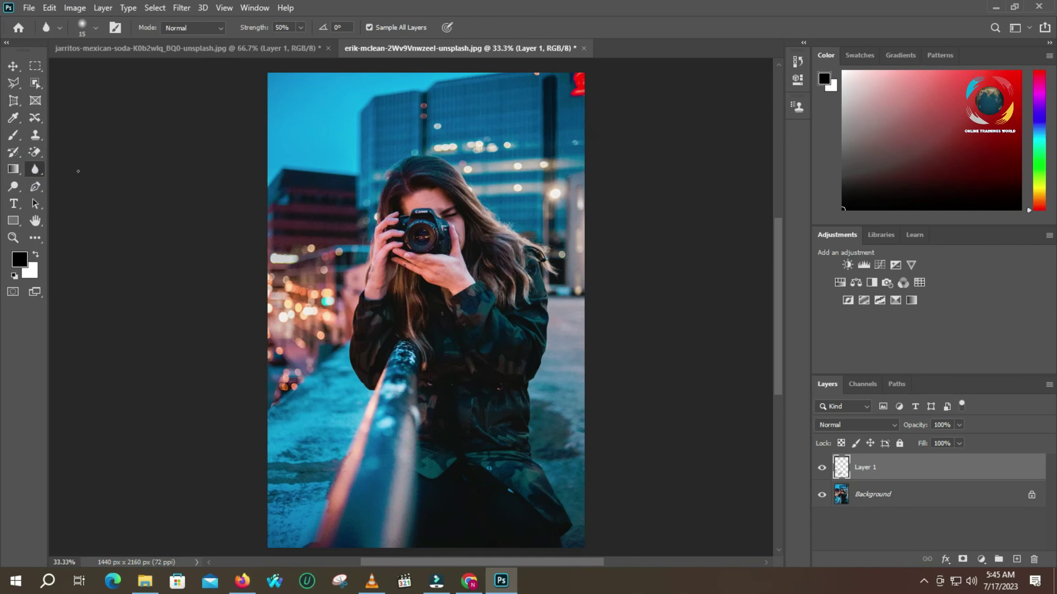
{"action": "left_click", "coordinate": [94, 28]}
{"action": "left_click_drag", "start_coordinate": [80, 70], "coordinate": [93, 70]}
{"action": "type", "text": "z"}
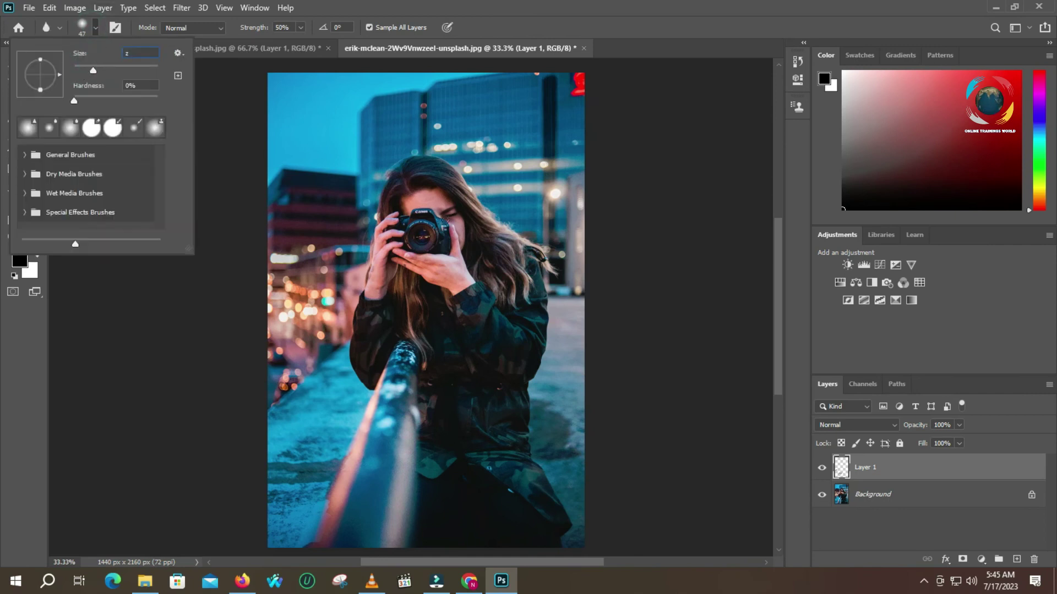
{"action": "key", "text": "Escape"}
Blur the woman's hair on Layer 1, working from the crown down to the strands over her shoulder
{"action": "key", "text": "z"}
{"action": "triple_click", "coordinate": [441, 207]}
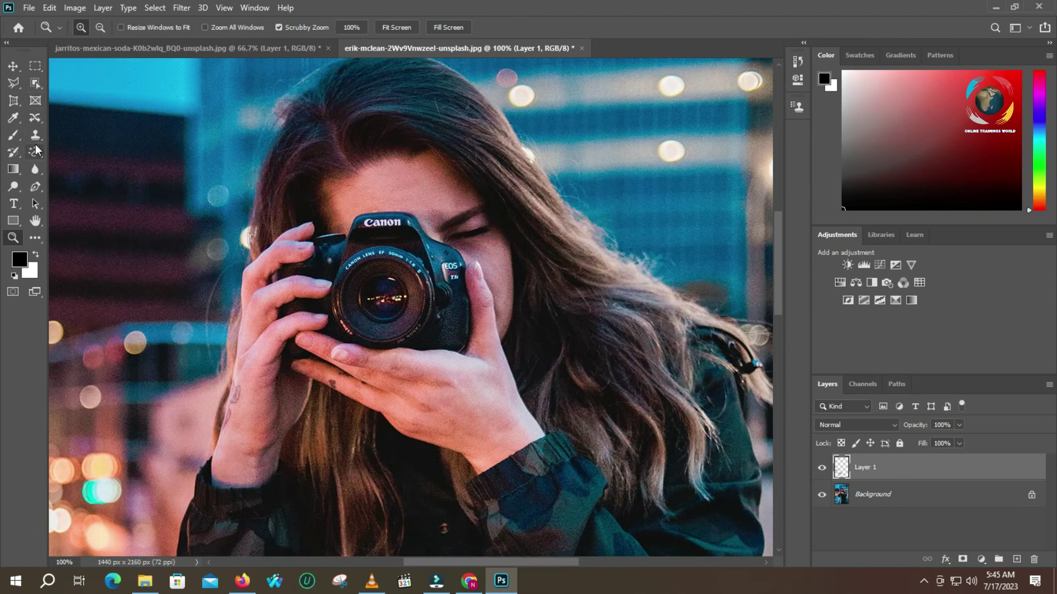
{"action": "left_click", "coordinate": [35, 169]}
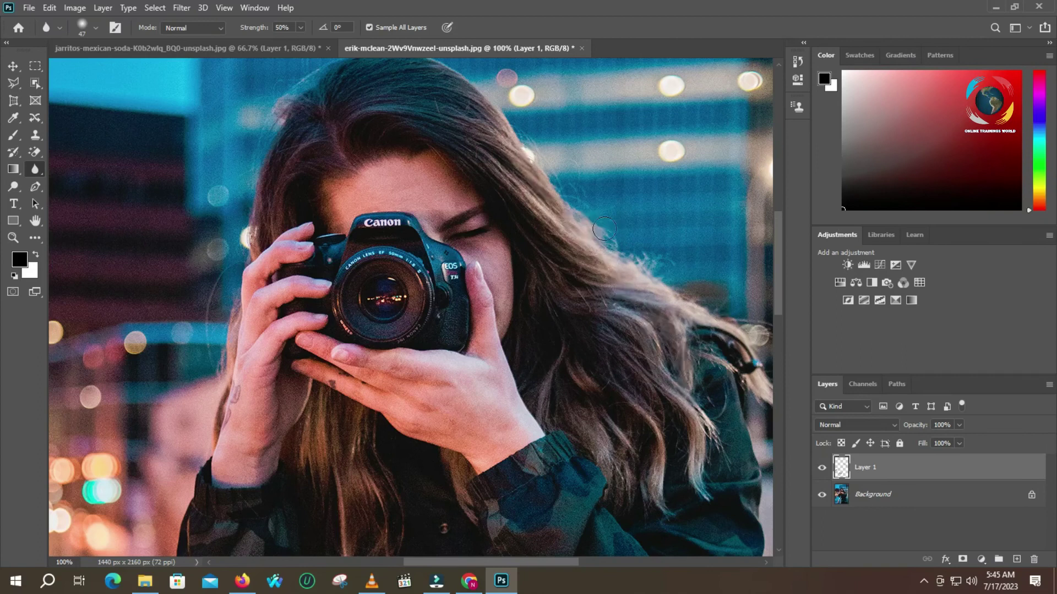
{"action": "mouse_move", "coordinate": [510, 163]}
{"action": "left_mouse_down"}
{"action": "mouse_move", "coordinate": [543, 240]}
{"action": "mouse_move", "coordinate": [571, 274]}
{"action": "mouse_move", "coordinate": [558, 275]}
{"action": "mouse_move", "coordinate": [632, 352]}
{"action": "left_mouse_up"}
{"action": "mouse_move", "coordinate": [683, 394]}
{"action": "left_mouse_down"}
{"action": "mouse_move", "coordinate": [710, 480]}
{"action": "mouse_move", "coordinate": [708, 435]}
{"action": "mouse_move", "coordinate": [726, 441]}
{"action": "mouse_move", "coordinate": [624, 402]}
{"action": "mouse_move", "coordinate": [641, 462]}
{"action": "mouse_move", "coordinate": [617, 363]}
{"action": "mouse_move", "coordinate": [662, 418]}
{"action": "mouse_move", "coordinate": [634, 294]}
{"action": "left_mouse_up"}
{"action": "mouse_move", "coordinate": [548, 180]}
{"action": "left_mouse_down"}
{"action": "mouse_move", "coordinate": [499, 153]}
{"action": "mouse_move", "coordinate": [507, 131]}
{"action": "mouse_move", "coordinate": [455, 79]}
{"action": "left_mouse_up"}
Add a new layer above Layer 1 and sharpen the woman's hair near the crown with the Sharpen Tool
{"action": "left_click", "coordinate": [11, 67]}
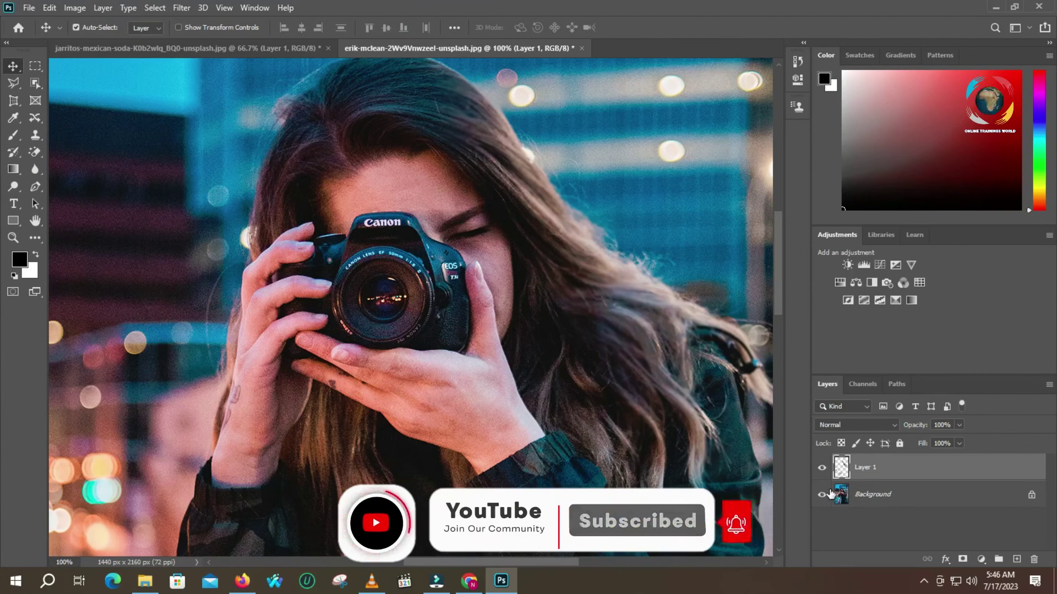
{"action": "left_click", "coordinate": [1017, 559]}
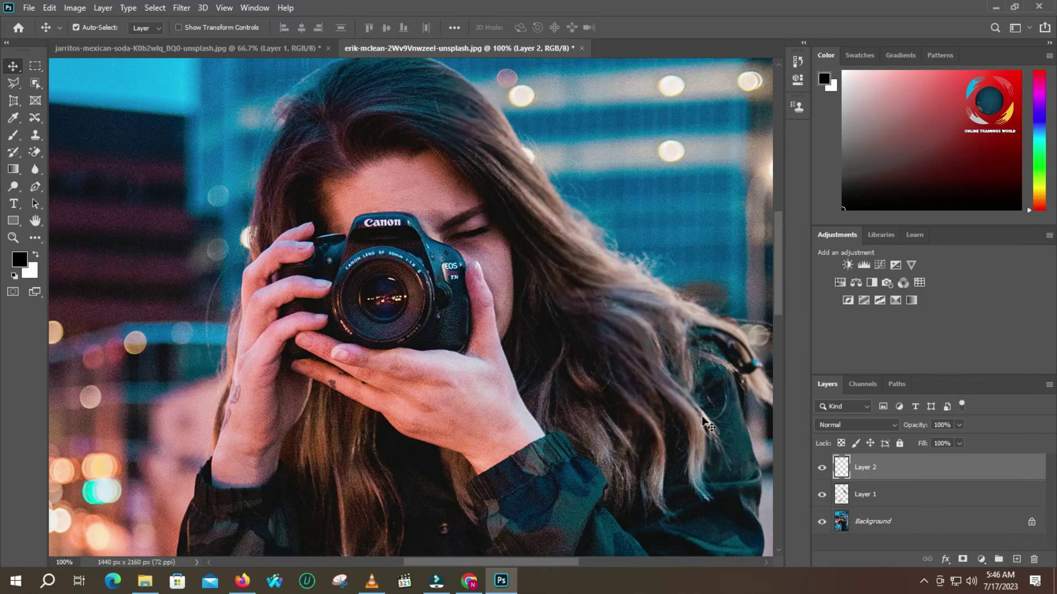
{"action": "left_click", "coordinate": [35, 169]}
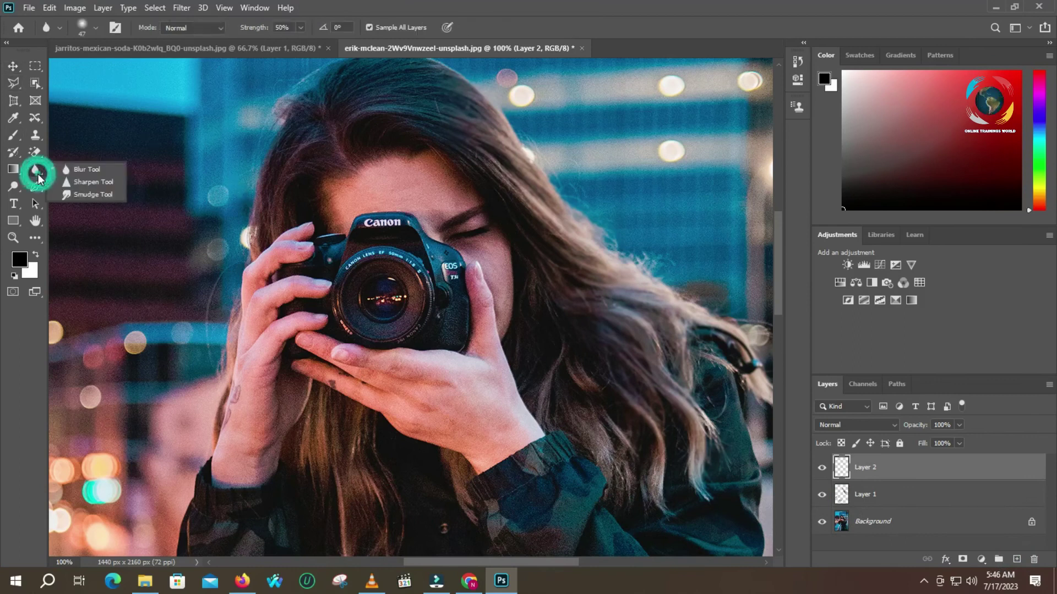
{"action": "left_click", "coordinate": [83, 183]}
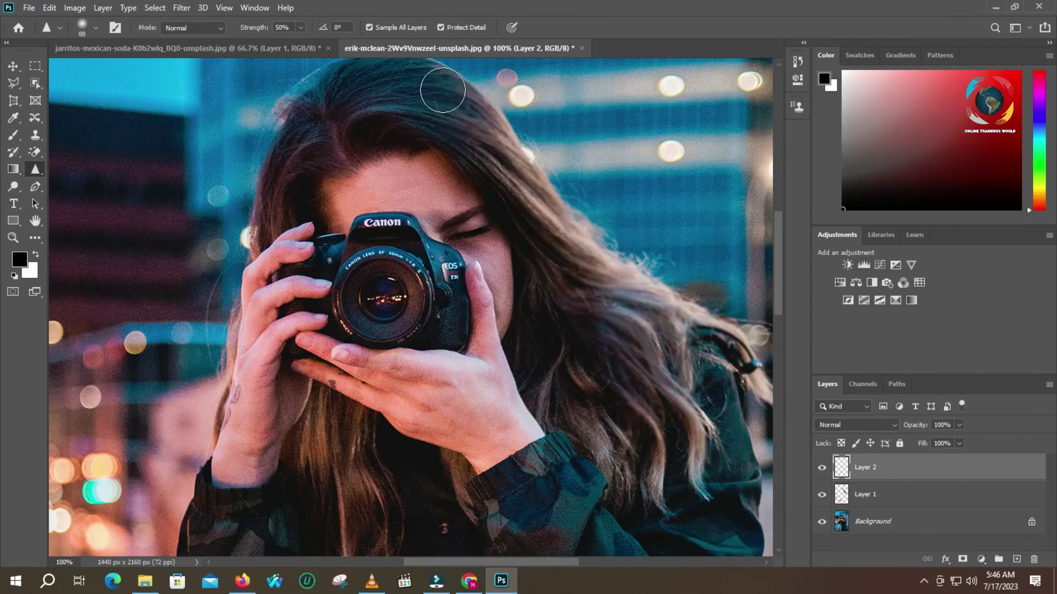
{"action": "mouse_move", "coordinate": [442, 90]}
{"action": "left_mouse_down"}
{"action": "mouse_move", "coordinate": [487, 147]}
{"action": "mouse_move", "coordinate": [460, 89]}
{"action": "mouse_move", "coordinate": [475, 136]}
{"action": "mouse_move", "coordinate": [462, 102]}
{"action": "mouse_move", "coordinate": [460, 128]}
{"action": "mouse_move", "coordinate": [424, 104]}
{"action": "mouse_move", "coordinate": [507, 168]}
{"action": "mouse_move", "coordinate": [462, 143]}
{"action": "left_mouse_up"}
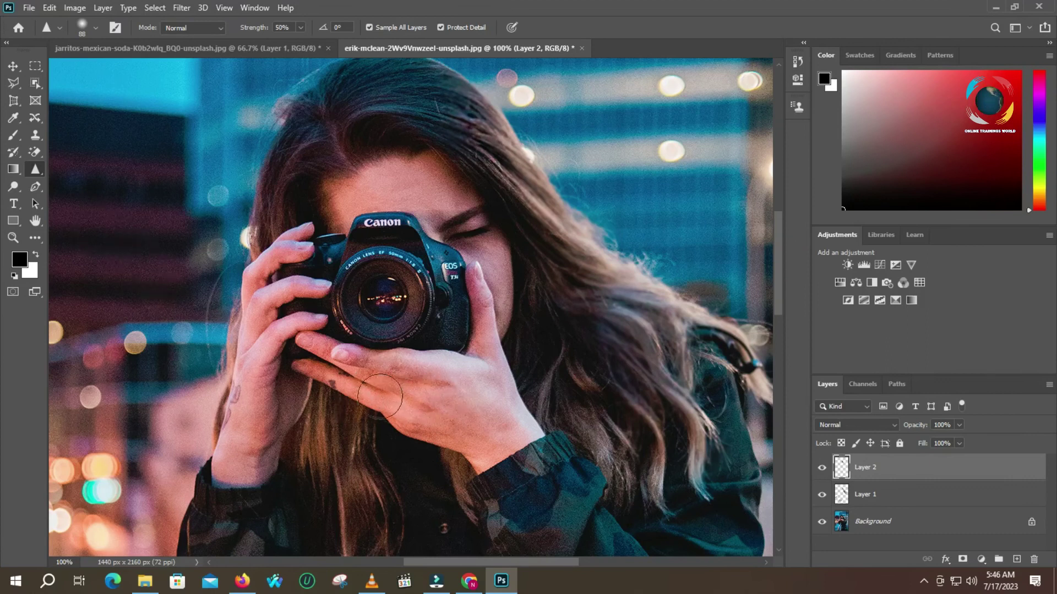
Set the Sharpen brush size to 29 px and sharpen the back of the hand gripping the camera
{"action": "left_click", "coordinate": [96, 27]}
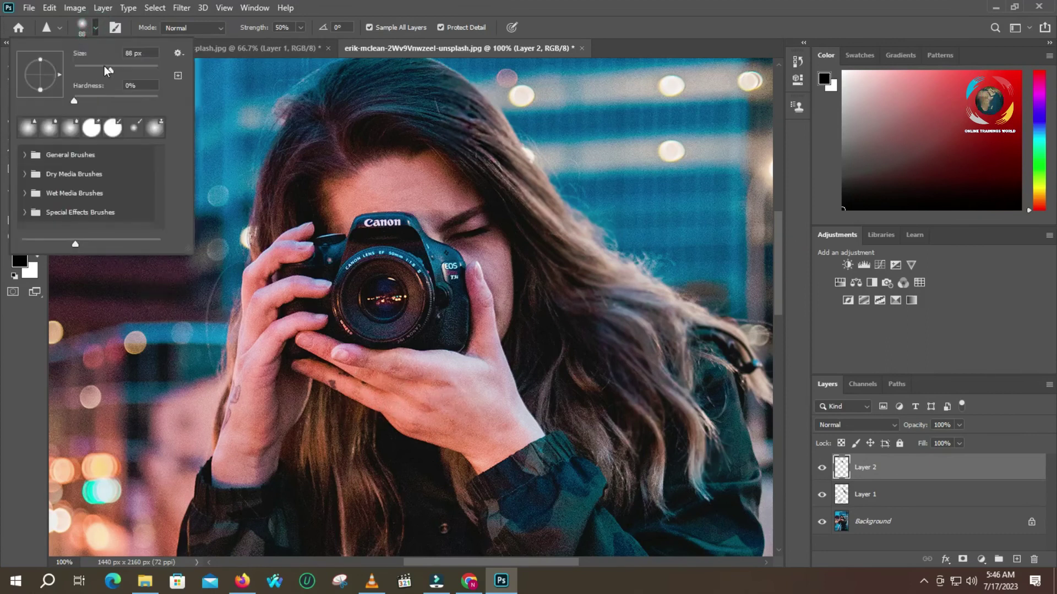
{"action": "left_click_drag", "start_coordinate": [104, 65], "coordinate": [100, 67]}
{"action": "left_click", "coordinate": [88, 67]}
{"action": "left_click", "coordinate": [85, 66]}
{"action": "key", "text": "Return"}
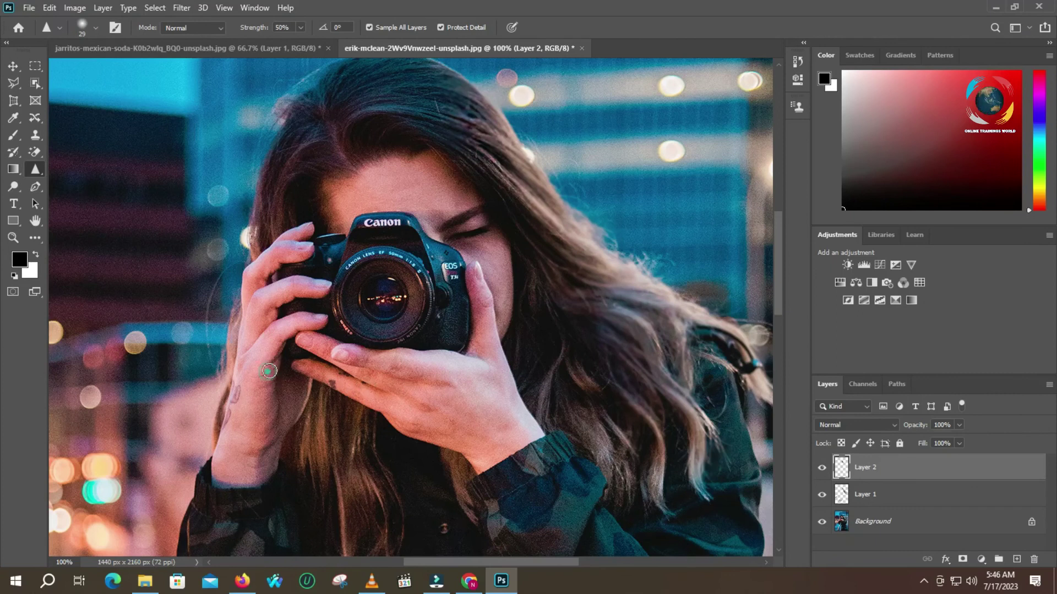
{"action": "mouse_move", "coordinate": [272, 383]}
{"action": "left_mouse_down"}
{"action": "mouse_move", "coordinate": [270, 361]}
{"action": "mouse_move", "coordinate": [254, 361]}
{"action": "mouse_move", "coordinate": [257, 378]}
{"action": "left_mouse_up"}
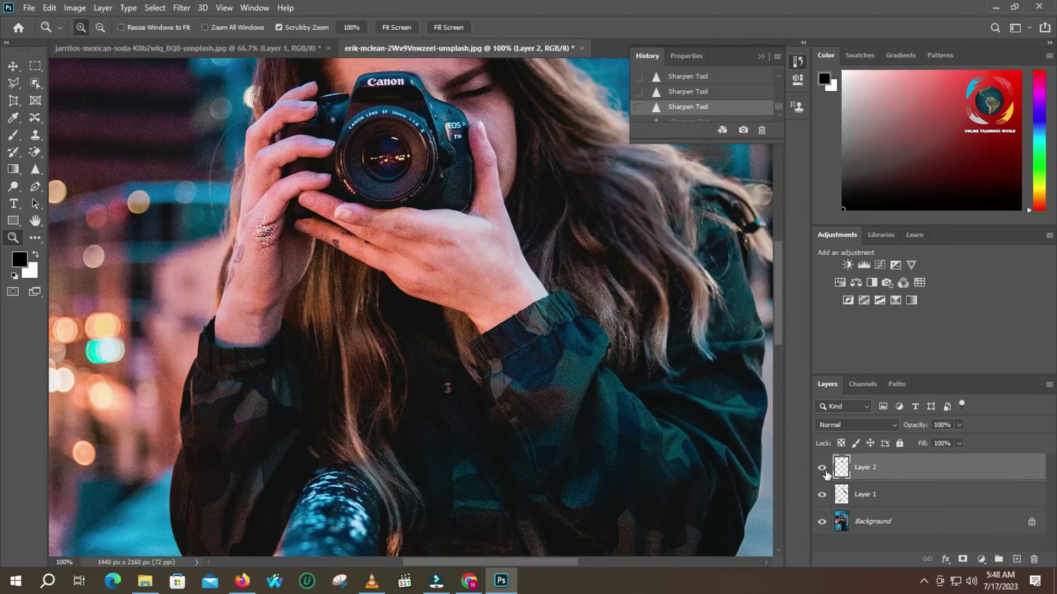
Hide Layer 2 to compare the hand without the sharpening, and collapse the History panel
{"action": "left_click", "coordinate": [822, 469]}
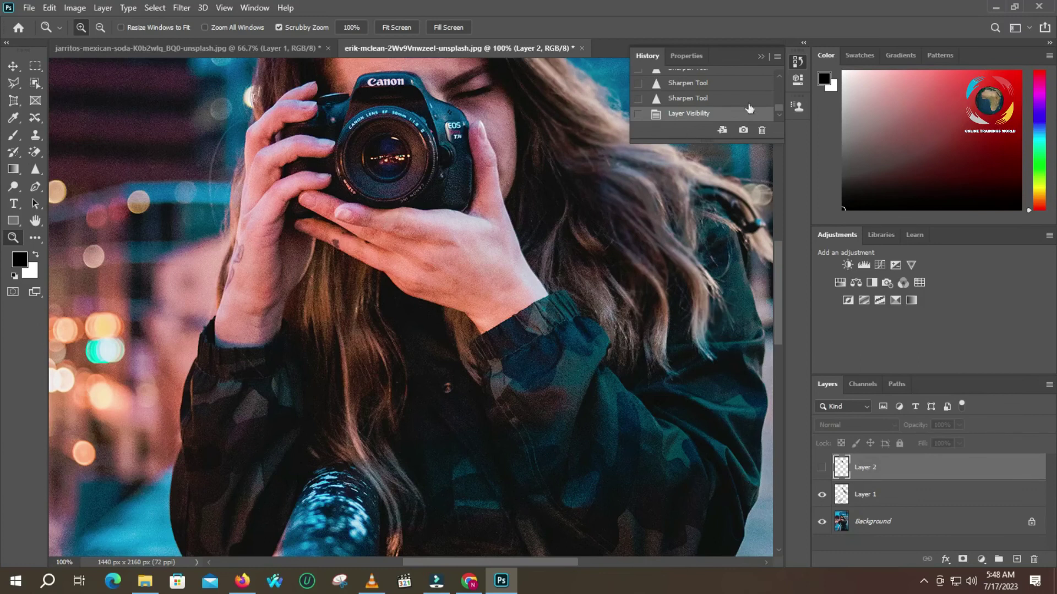
{"action": "left_click", "coordinate": [760, 53]}
{"action": "left_click_drag", "start_coordinate": [355, 190], "coordinate": [327, 321]}
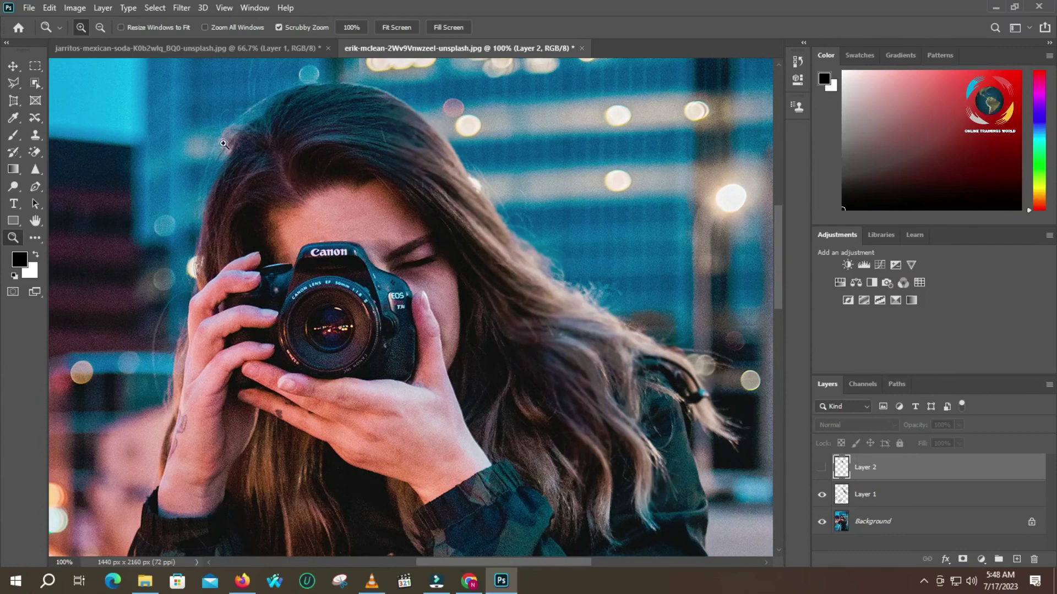
Show Layer 2 again, reduce the Sharpen brush to 9 px and sharpen the woman's eyebrow along its length
{"action": "left_click", "coordinate": [430, 255]}
{"action": "left_click", "coordinate": [413, 226]}
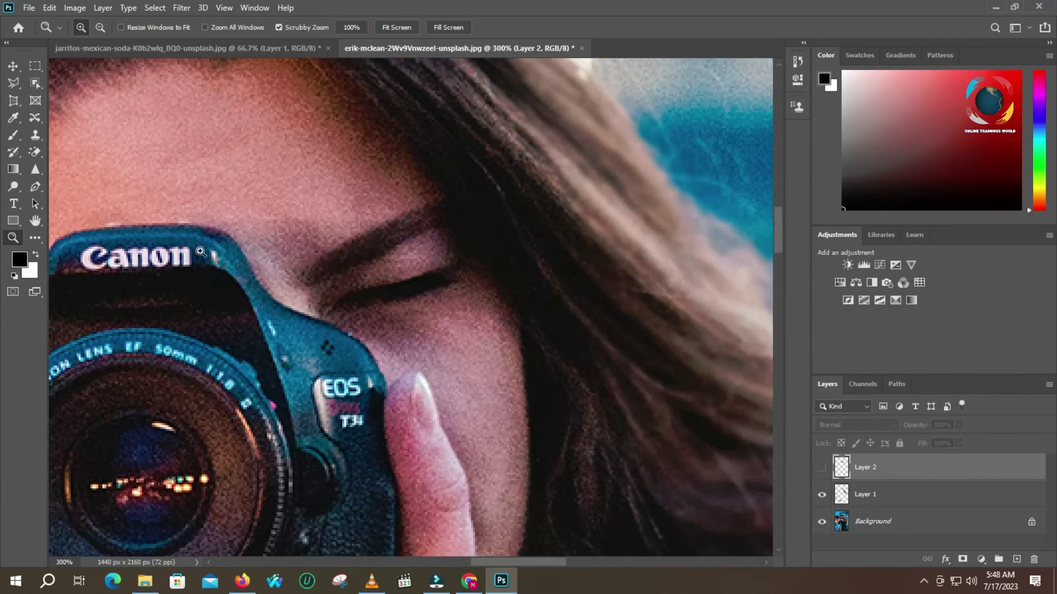
{"action": "left_click", "coordinate": [36, 169]}
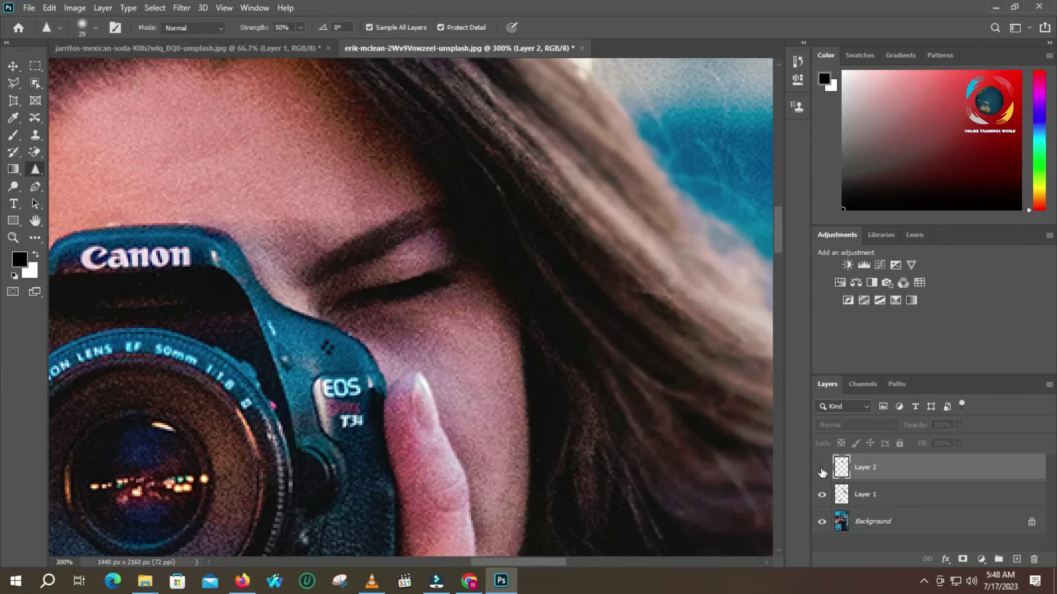
{"action": "left_click", "coordinate": [822, 467]}
{"action": "left_click", "coordinate": [95, 28]}
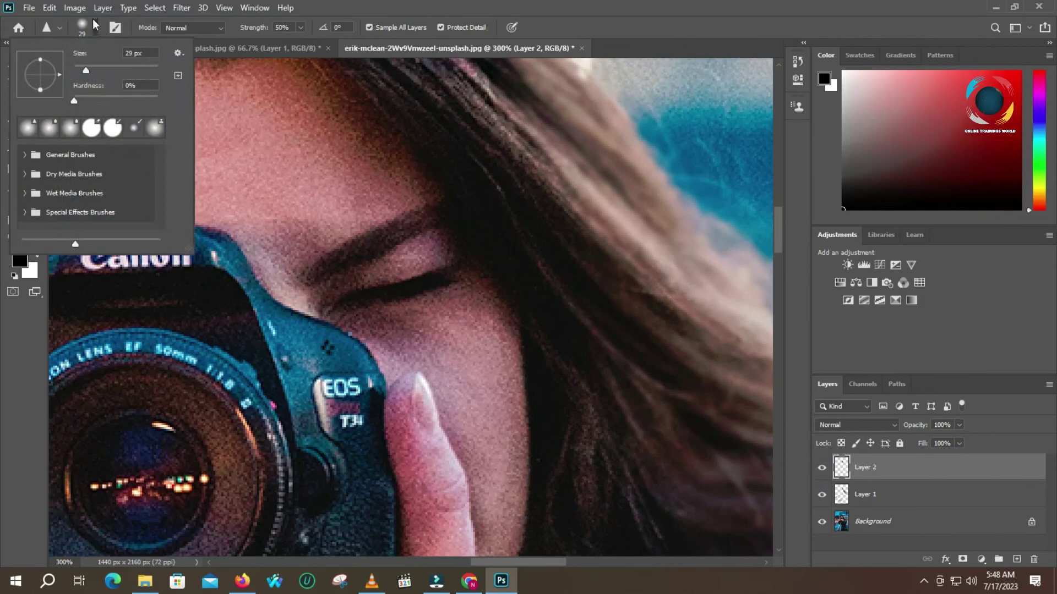
{"action": "left_click", "coordinate": [95, 26]}
{"action": "key", "text": "bracketleft"}
{"action": "key", "text": "bracketleft"}
{"action": "key", "text": "bracketleft"}
{"action": "key", "text": "bracketleft"}
{"action": "mouse_move", "coordinate": [308, 279]}
{"action": "left_mouse_down"}
{"action": "mouse_move", "coordinate": [409, 229]}
{"action": "mouse_move", "coordinate": [381, 234]}
{"action": "left_mouse_up"}
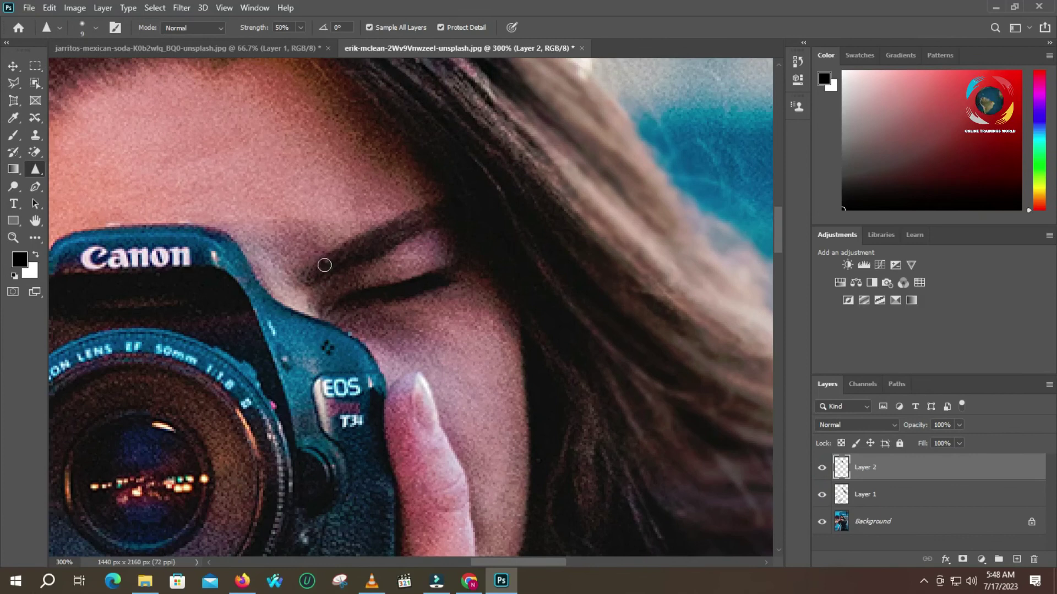
{"action": "left_click_drag", "start_coordinate": [320, 272], "coordinate": [426, 214]}
{"action": "left_click", "coordinate": [412, 226]}
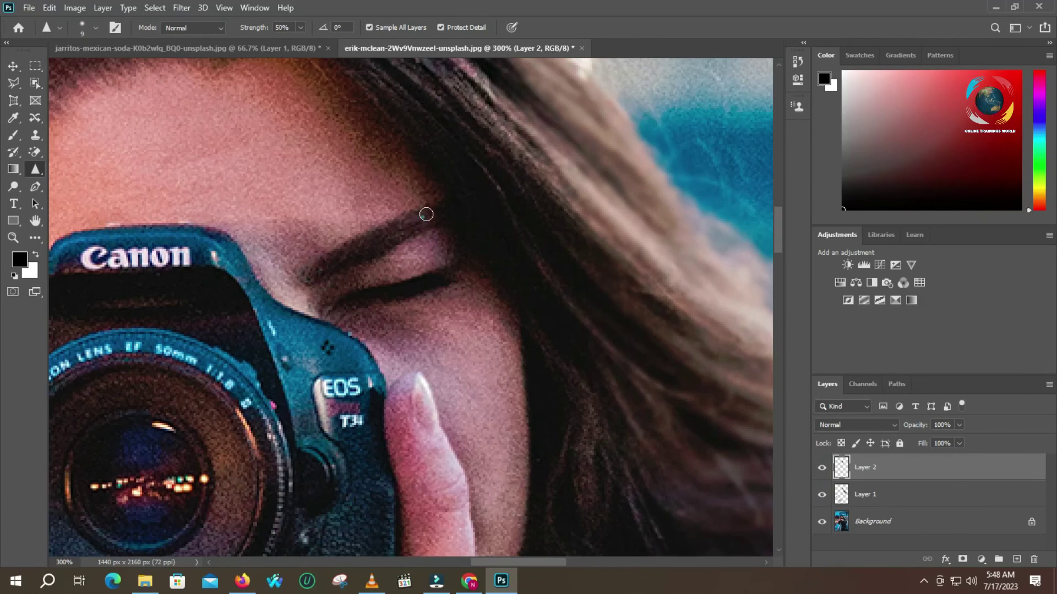
Switch to the Blur Tool, reduce its brush to 9 px and blur the eyebrow from its inner to its outer end
{"action": "right_click", "coordinate": [37, 168]}
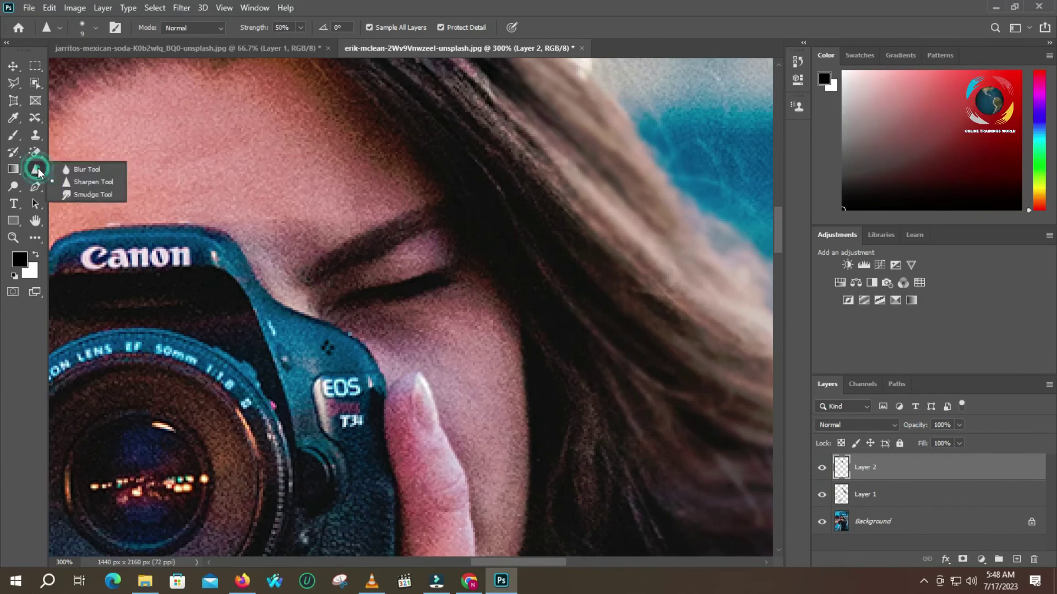
{"action": "left_click", "coordinate": [72, 170]}
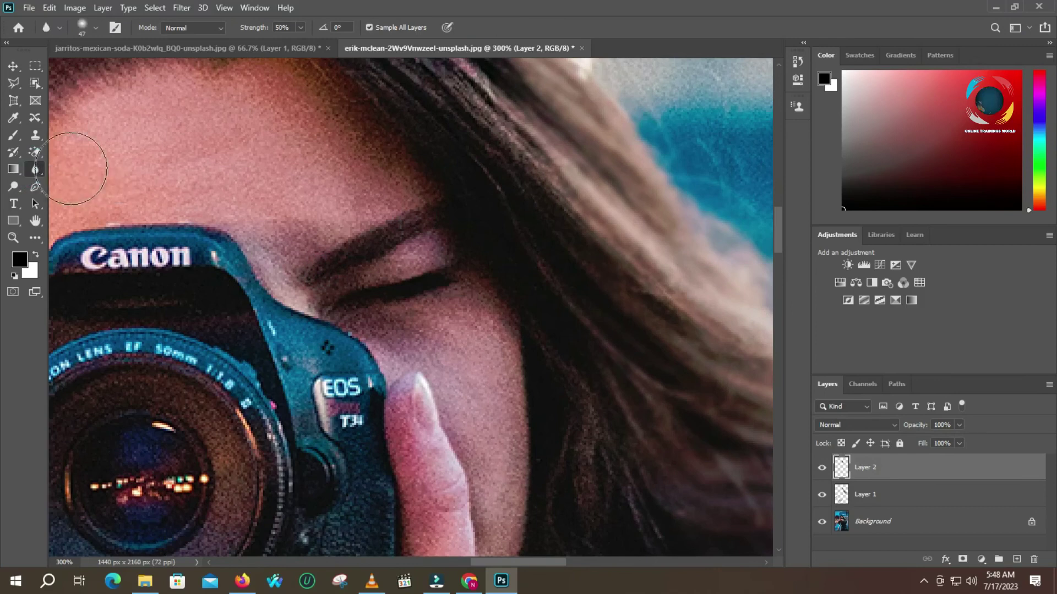
{"action": "left_click", "coordinate": [93, 28]}
{"action": "left_click_drag", "start_coordinate": [89, 68], "coordinate": [84, 68]}
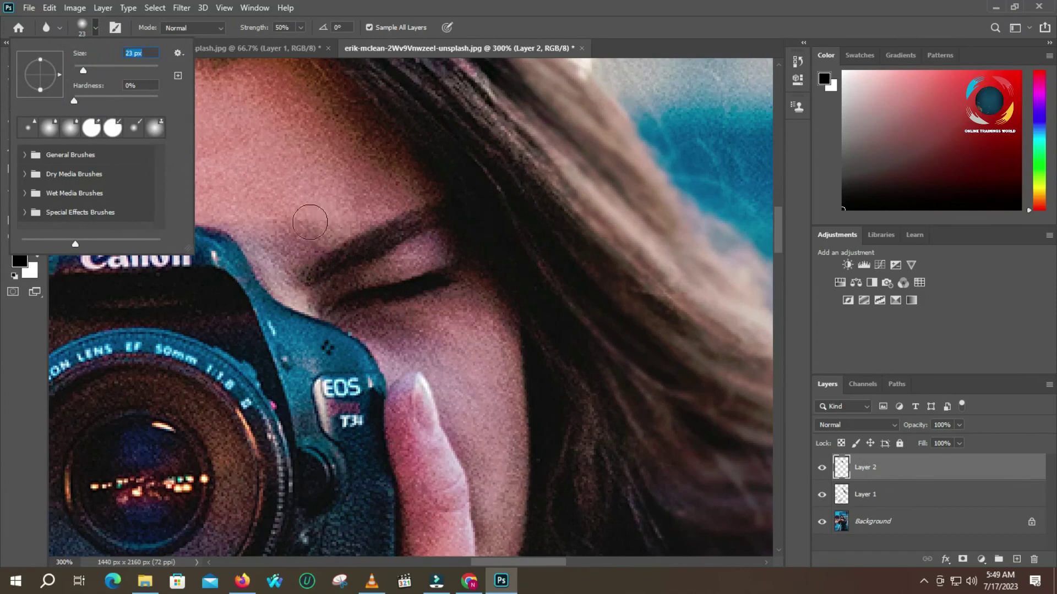
{"action": "left_click", "coordinate": [19, 327]}
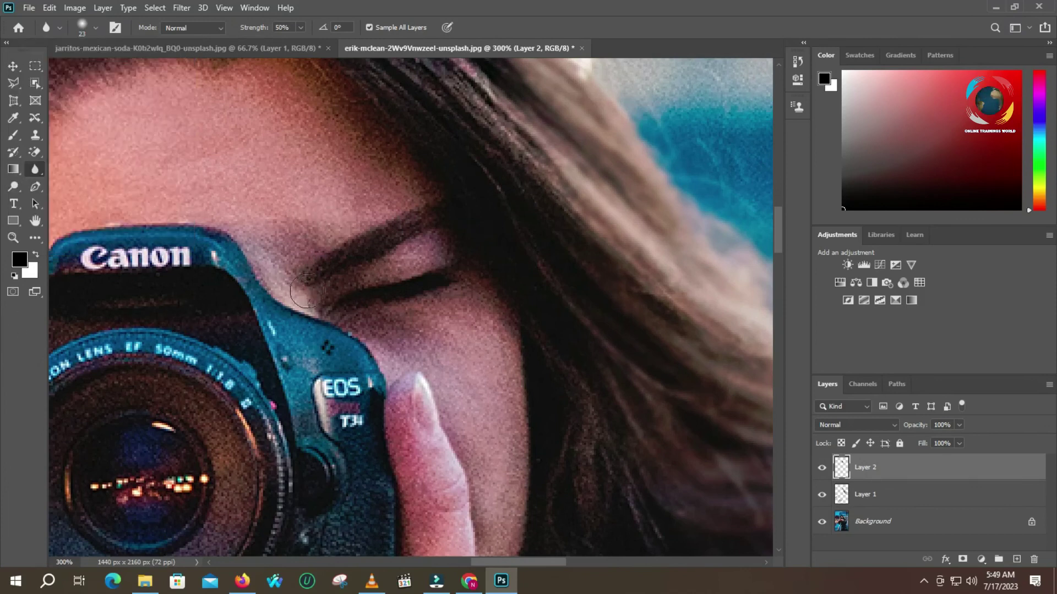
{"action": "key", "text": "["}
{"action": "key", "text": "["}
{"action": "key", "text": "["}
{"action": "left_click_drag", "start_coordinate": [395, 233], "coordinate": [405, 231]}
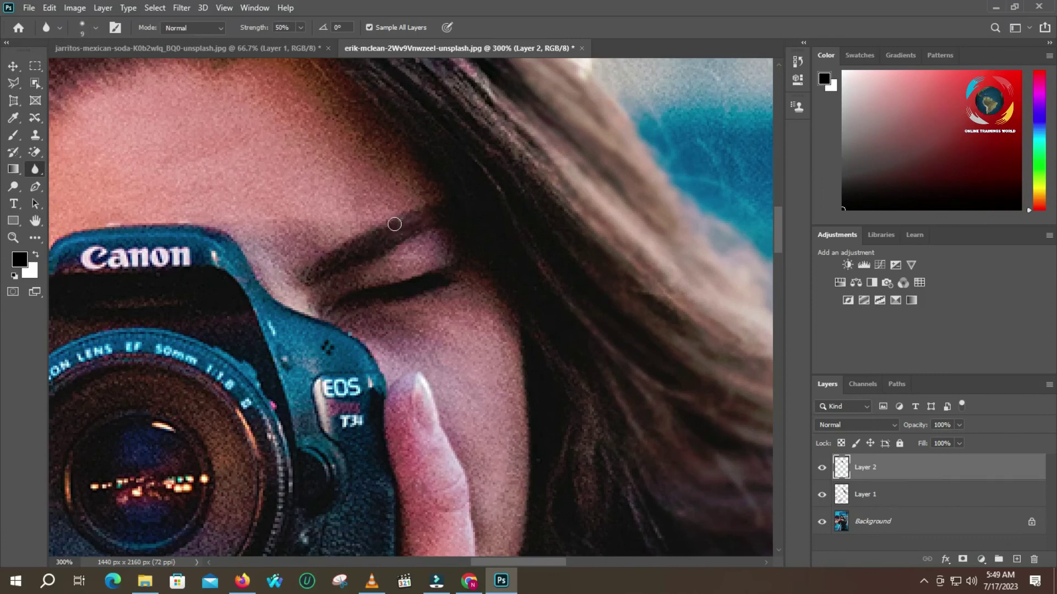
{"action": "left_click_drag", "start_coordinate": [322, 265], "coordinate": [419, 227]}
{"action": "mouse_move", "coordinate": [333, 263]}
{"action": "left_mouse_down"}
{"action": "mouse_move", "coordinate": [309, 282]}
{"action": "mouse_move", "coordinate": [416, 230]}
{"action": "left_mouse_up"}
Switch back to the Sharpen Tool and sharpen the inner half of the eyebrow on Layer 2
{"action": "right_click", "coordinate": [46, 172]}
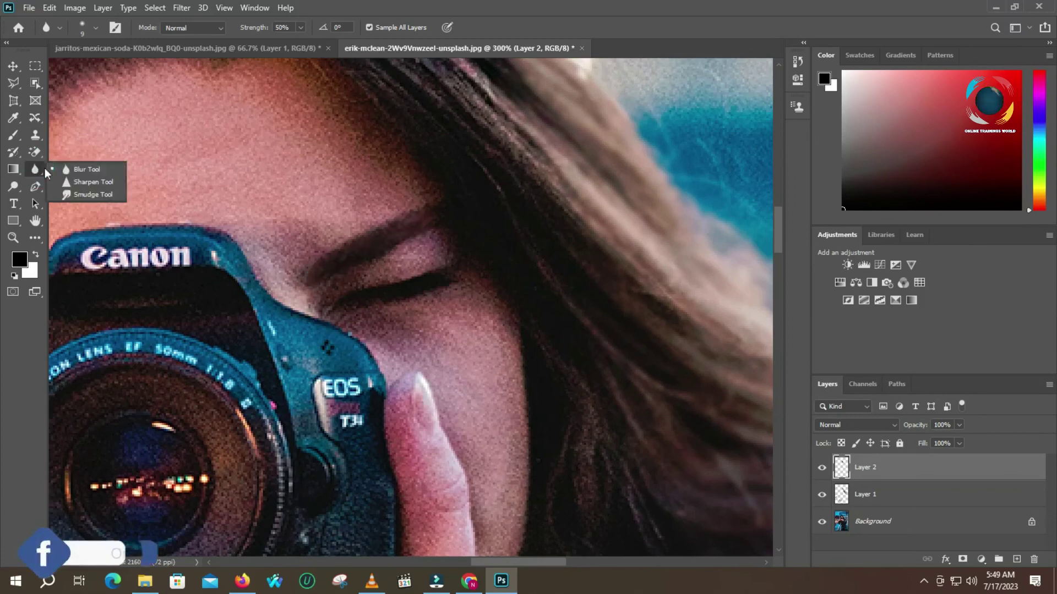
{"action": "left_click", "coordinate": [91, 181]}
{"action": "left_click_drag", "start_coordinate": [305, 276], "coordinate": [358, 252]}
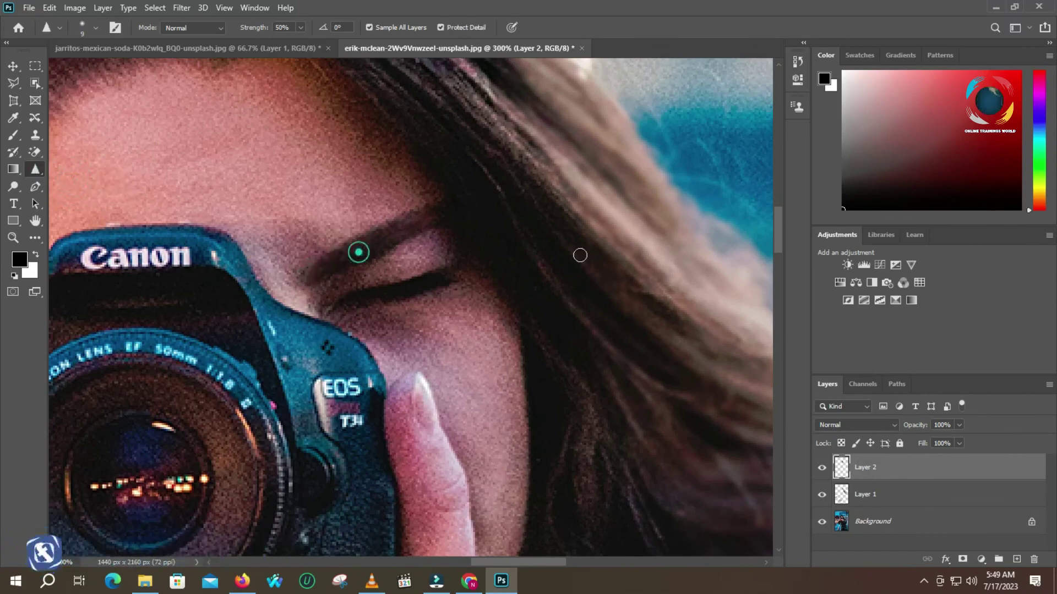
Toggle the visibility of Layer 2 and Layer 1 to compare the edited eyebrow and hair with the original, leaving both layers shown
{"action": "left_click", "coordinate": [822, 469]}
{"action": "left_click", "coordinate": [822, 470]}
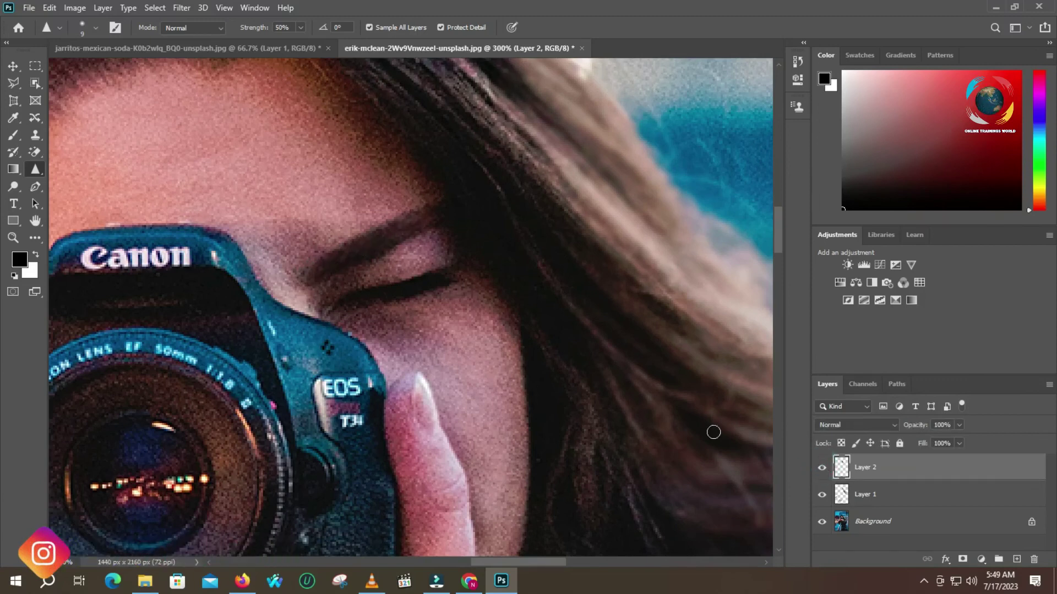
{"action": "left_click", "coordinate": [822, 497]}
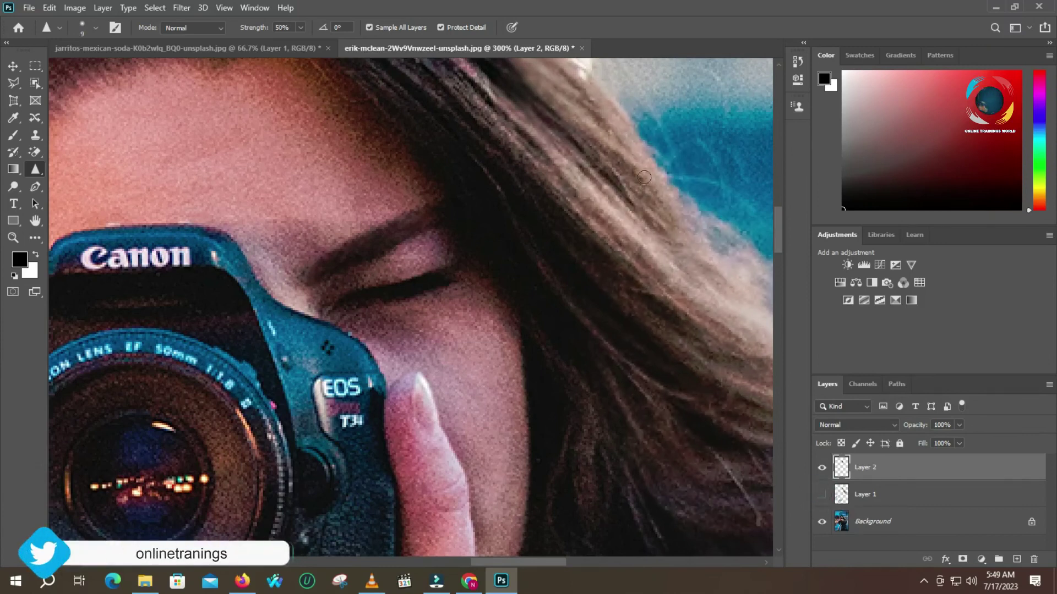
{"action": "left_click", "coordinate": [821, 469]}
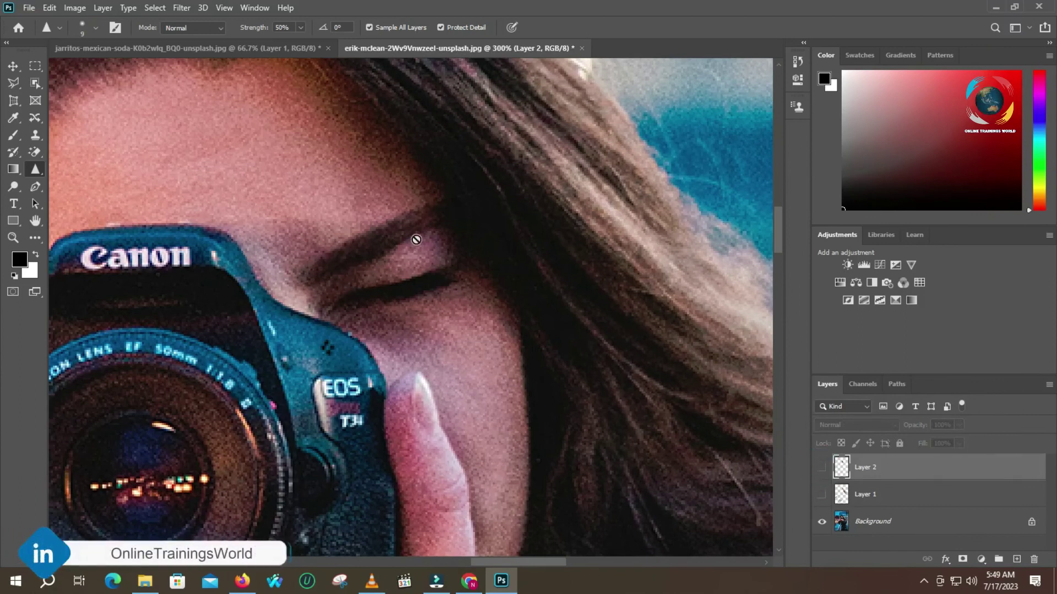
{"action": "left_click", "coordinate": [822, 468]}
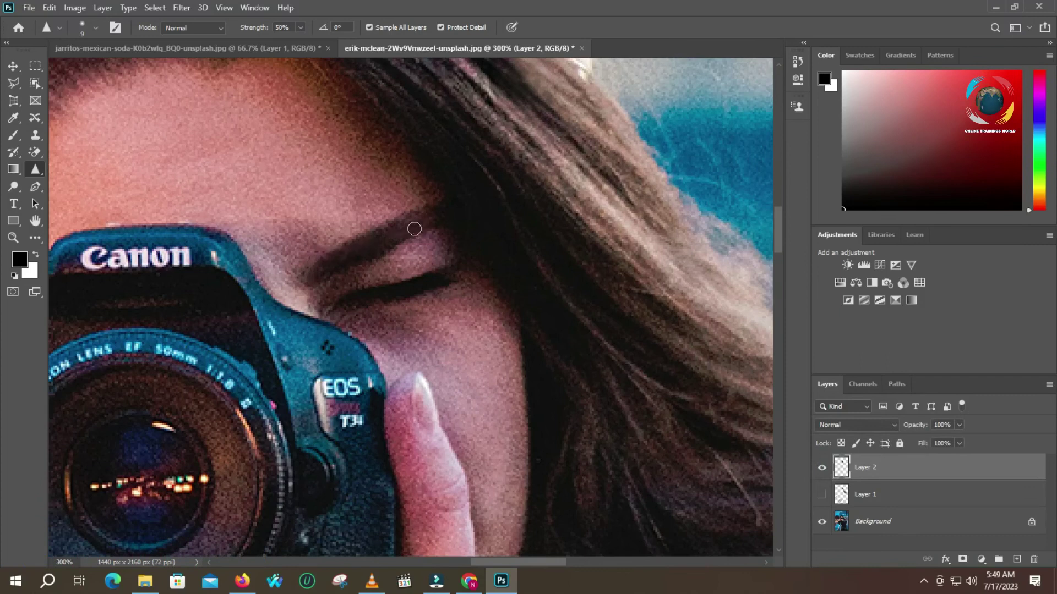
{"action": "left_click", "coordinate": [821, 495]}
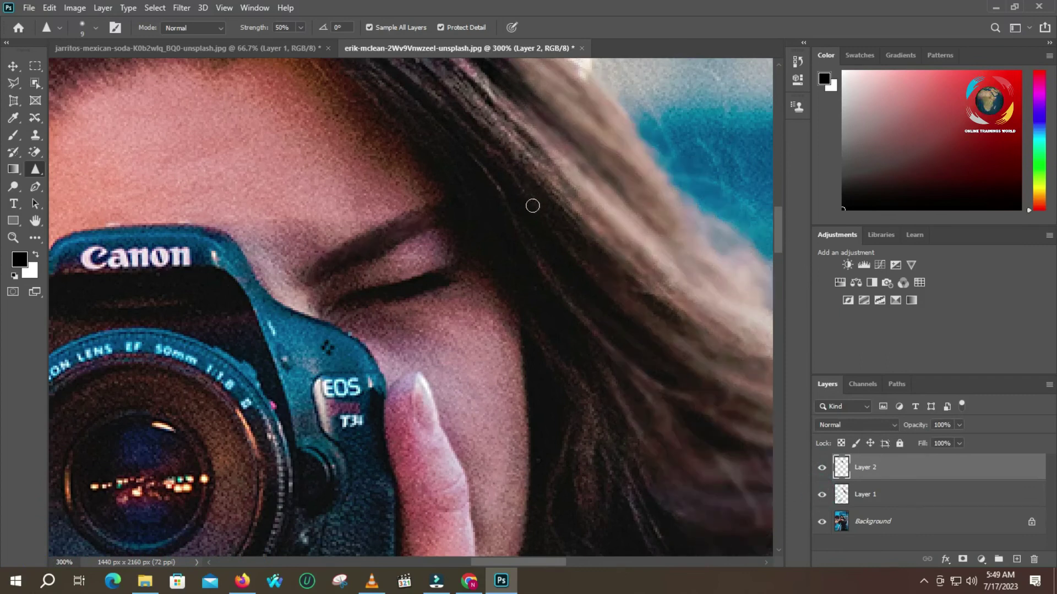
Activate the Smudge Tool and create a new 1920 x 1080 px document from the HDTV 1080p preset
{"action": "right_click", "coordinate": [39, 171]}
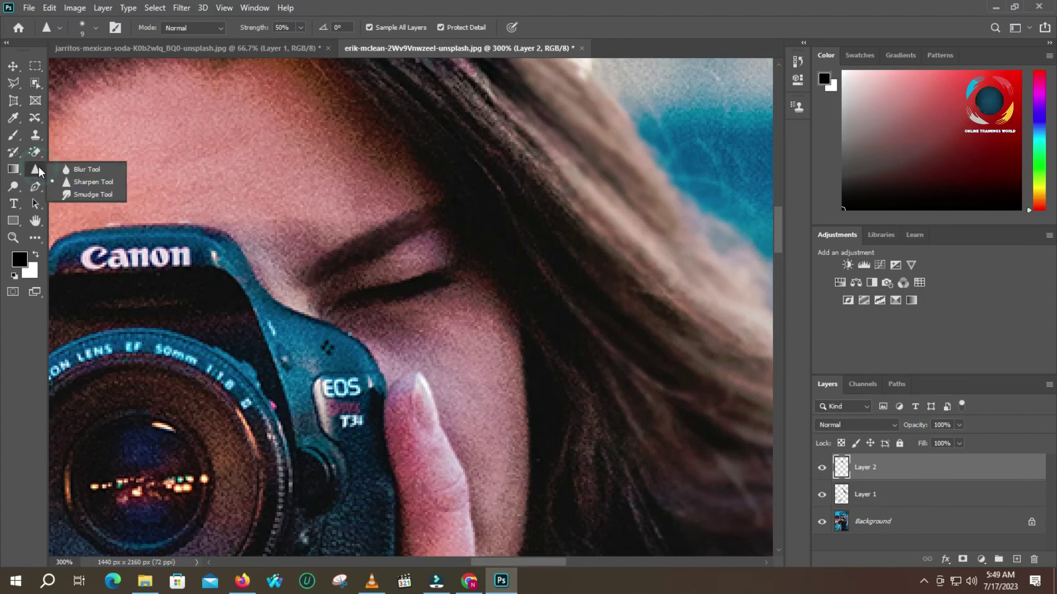
{"action": "left_click", "coordinate": [88, 195]}
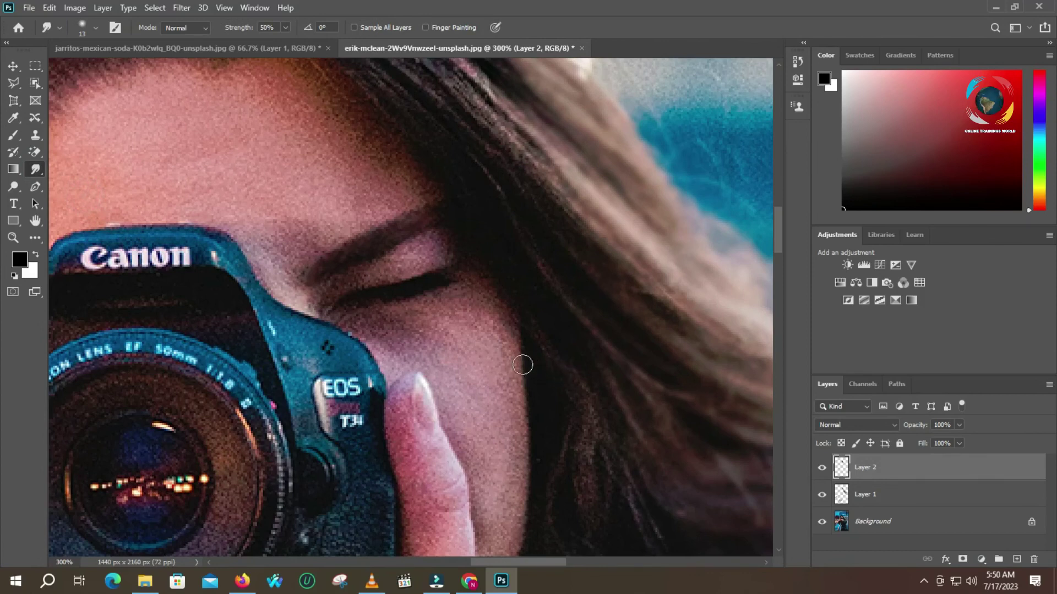
{"action": "left_click", "coordinate": [31, 8]}
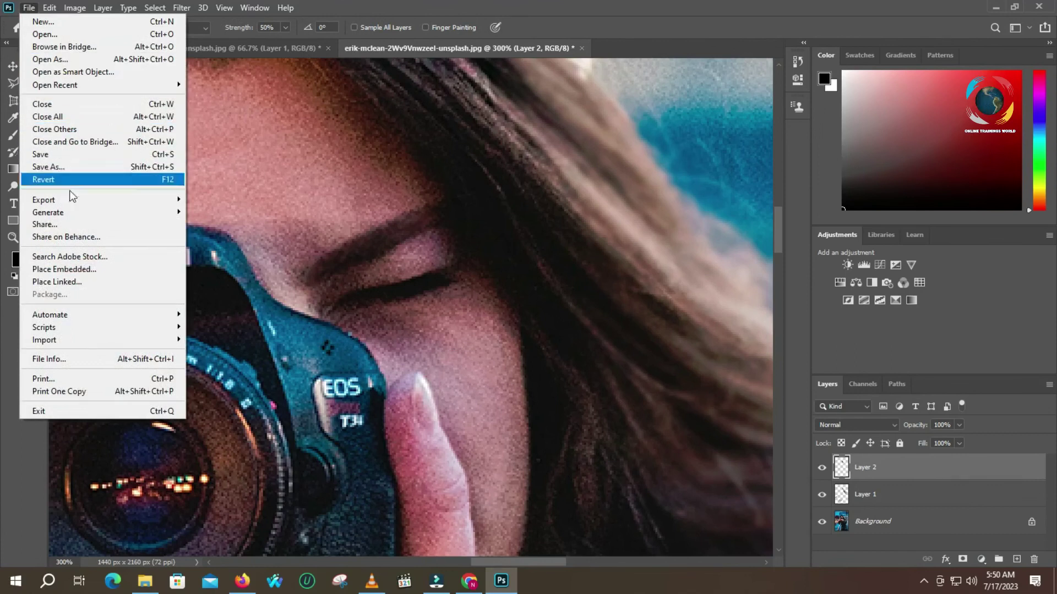
{"action": "left_click", "coordinate": [54, 21]}
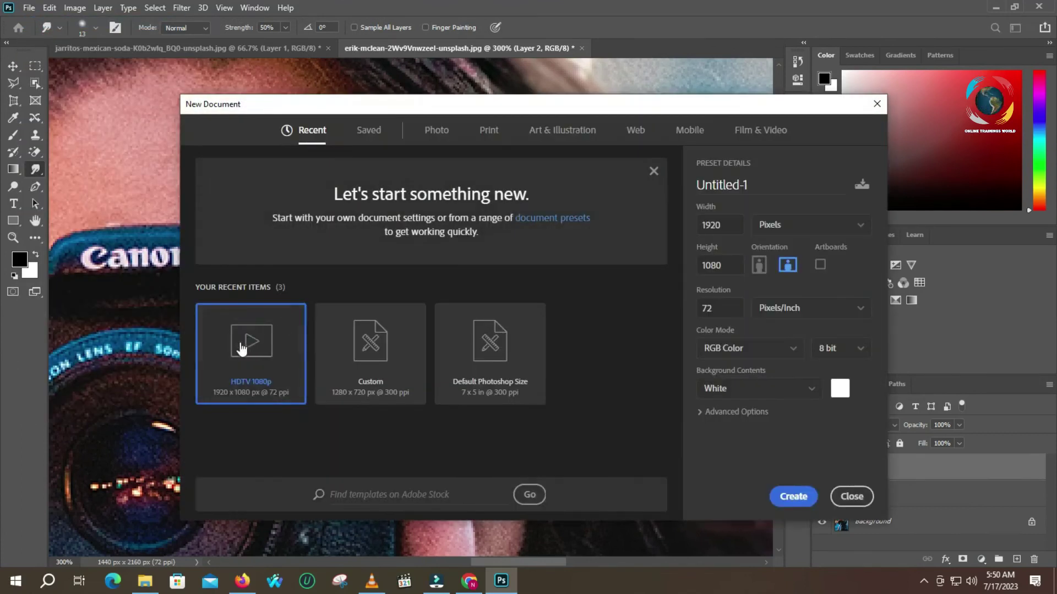
{"action": "left_click", "coordinate": [240, 343]}
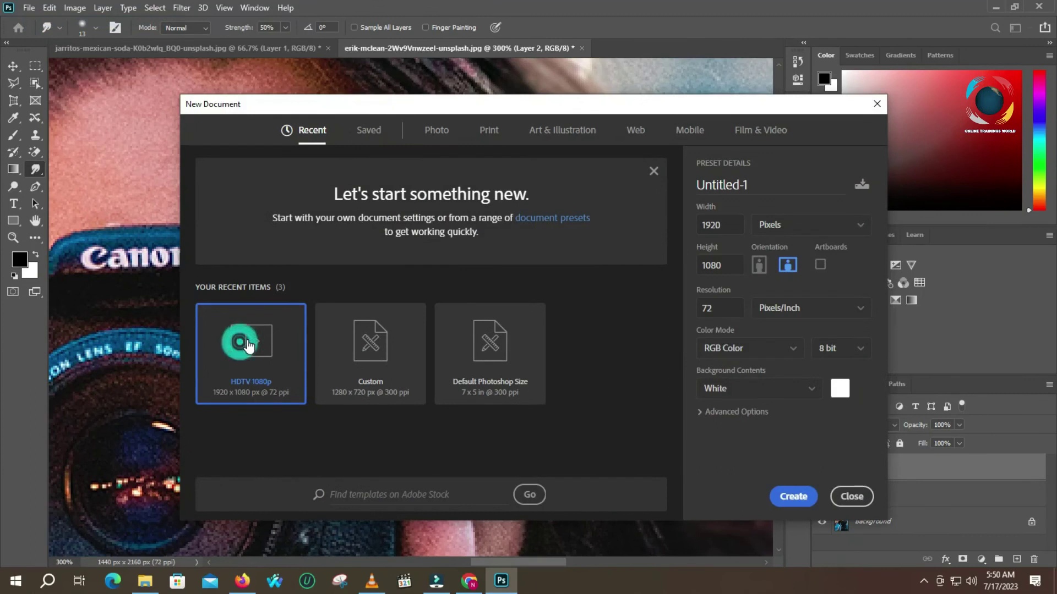
{"action": "double_click", "coordinate": [252, 345]}
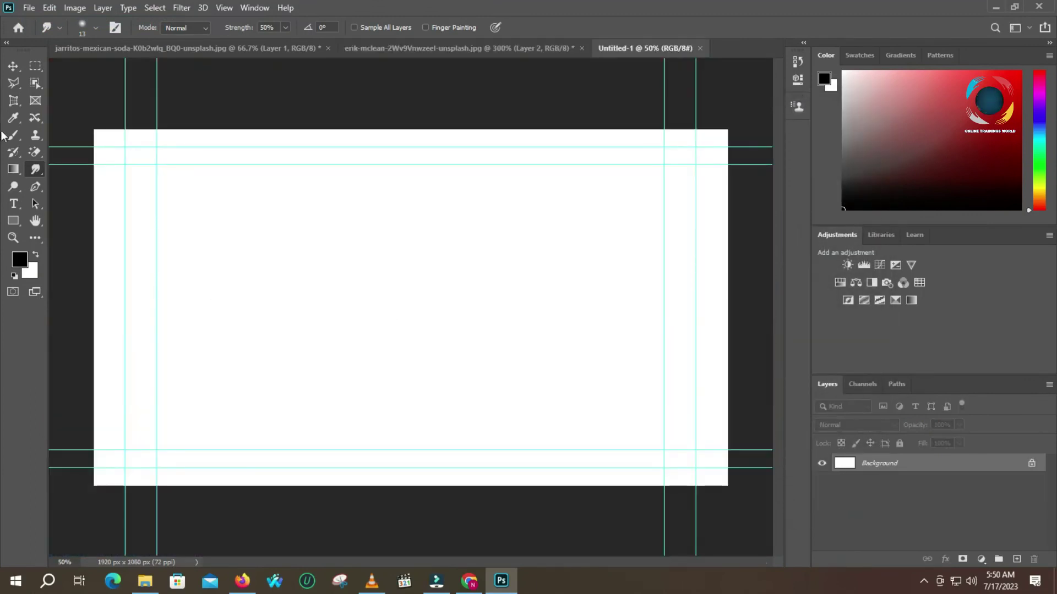
Set the foreground colour to dark red and paint a solid diagonal patch on a new Layer 1 with a 72 px Brush
{"action": "left_click", "coordinate": [19, 262]}
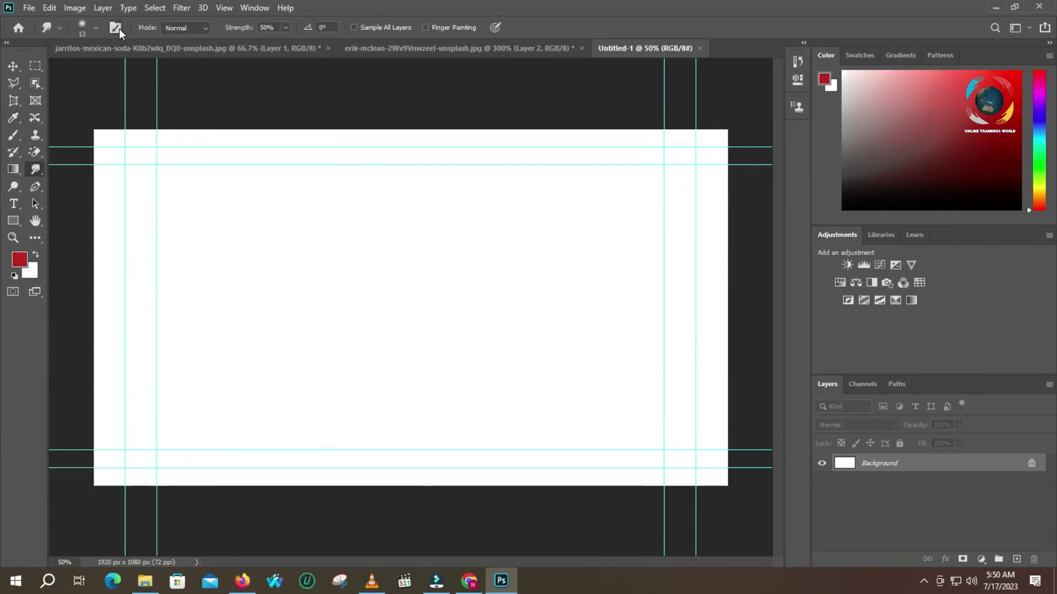
{"action": "left_click", "coordinate": [13, 153]}
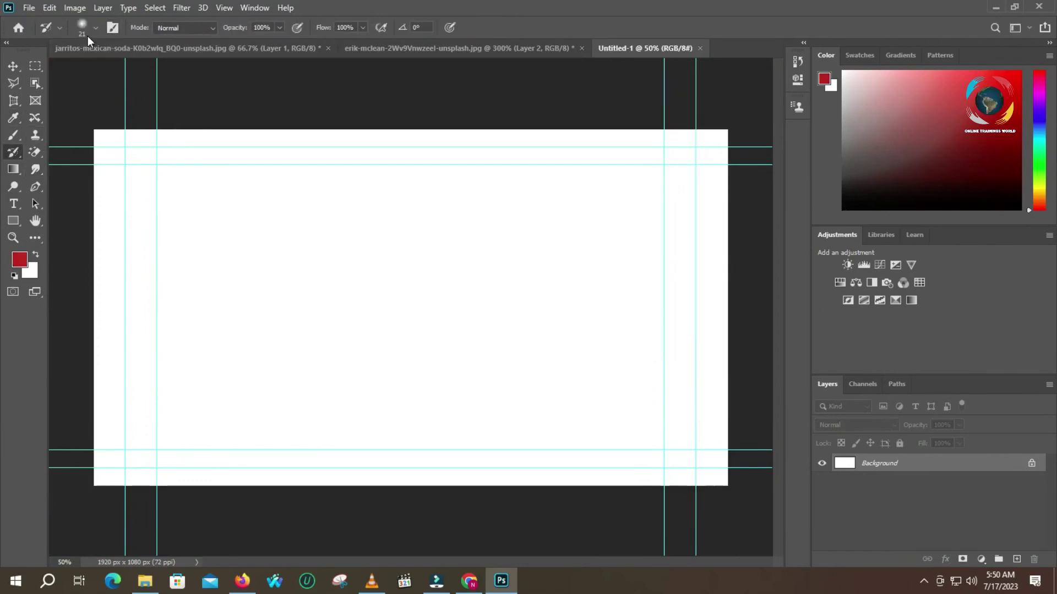
{"action": "key", "text": "]"}
{"action": "key", "text": "]"}
{"action": "key", "text": "]"}
{"action": "key", "text": "]"}
{"action": "key", "text": "]"}
{"action": "key", "text": "]"}
{"action": "key", "text": "]"}
{"action": "key", "text": "]"}
{"action": "key", "text": "]"}
{"action": "key", "text": "]"}
{"action": "key", "text": "]"}
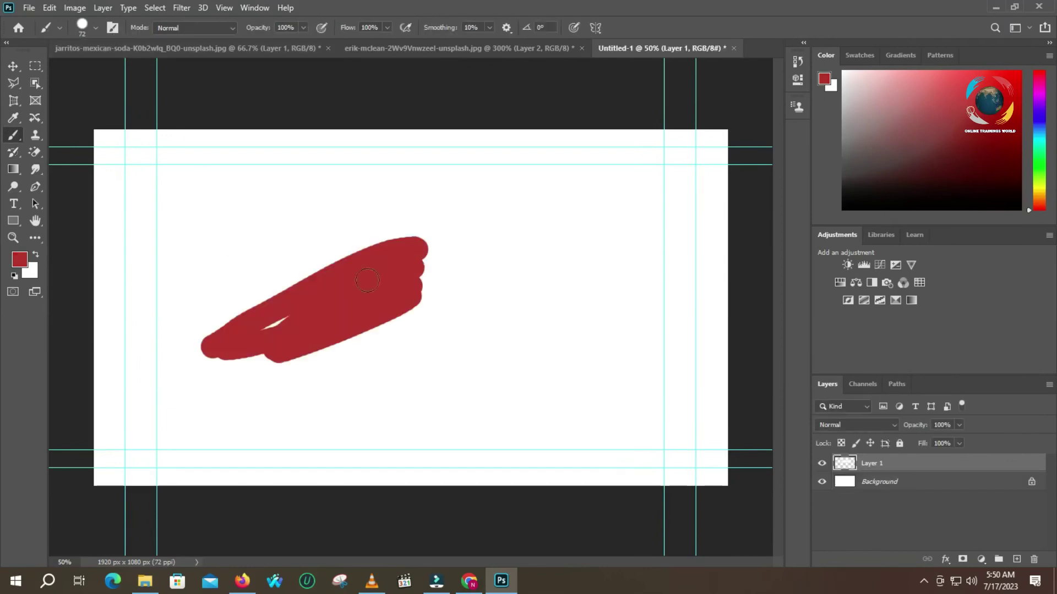
{"action": "left_click_drag", "start_coordinate": [261, 343], "coordinate": [241, 362]}
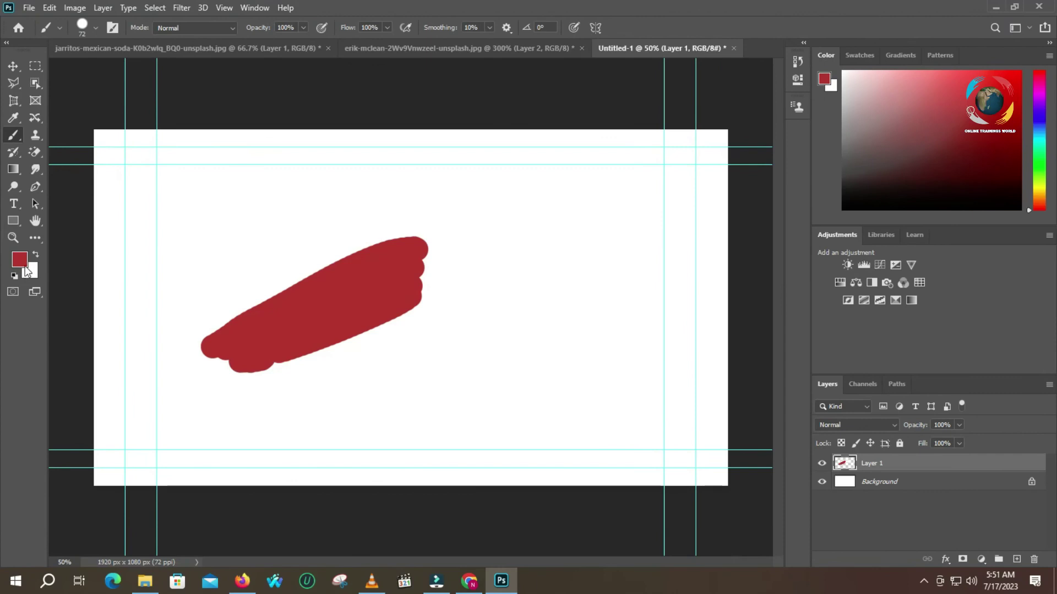
Set the foreground colour to dark teal and paint a diagonal band along the lower edge of the red patch
{"action": "left_click", "coordinate": [21, 262]}
{"action": "left_click", "coordinate": [537, 198]}
{"action": "left_click", "coordinate": [465, 213]}
{"action": "left_click", "coordinate": [676, 112]}
{"action": "mouse_move", "coordinate": [252, 380]}
{"action": "left_mouse_down"}
{"action": "mouse_move", "coordinate": [360, 351]}
{"action": "mouse_move", "coordinate": [421, 314]}
{"action": "mouse_move", "coordinate": [247, 377]}
{"action": "mouse_move", "coordinate": [284, 389]}
{"action": "mouse_move", "coordinate": [438, 337]}
{"action": "mouse_move", "coordinate": [436, 318]}
{"action": "mouse_move", "coordinate": [444, 342]}
{"action": "mouse_move", "coordinate": [359, 355]}
{"action": "mouse_move", "coordinate": [285, 394]}
{"action": "mouse_move", "coordinate": [415, 353]}
{"action": "mouse_move", "coordinate": [423, 331]}
{"action": "left_mouse_up"}
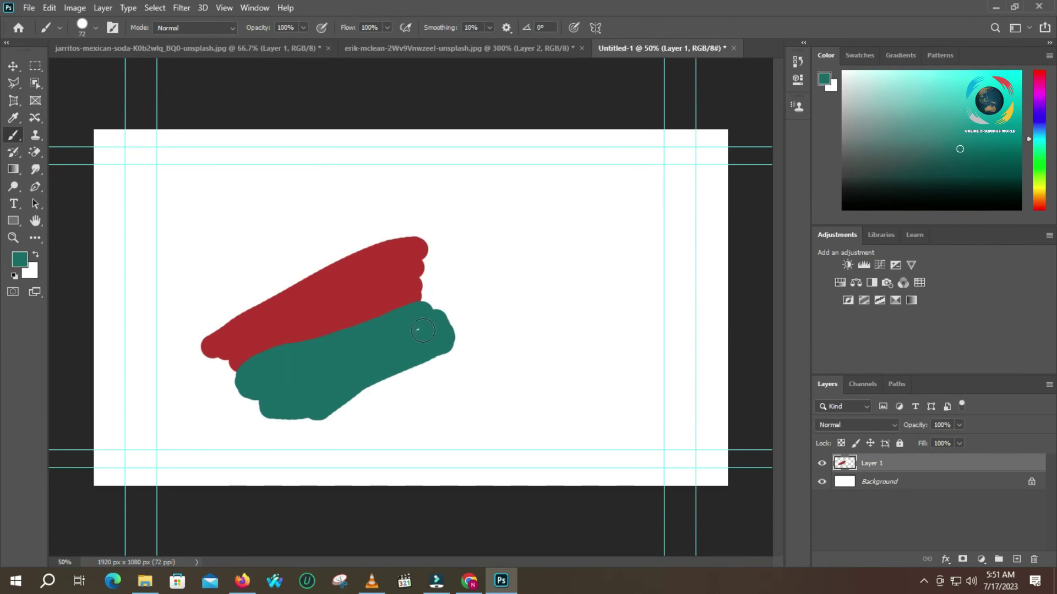
Set the Smudge Tool brush to 56 px and blend the boundary between the red and teal paint on Layer 1
{"action": "left_click", "coordinate": [36, 170]}
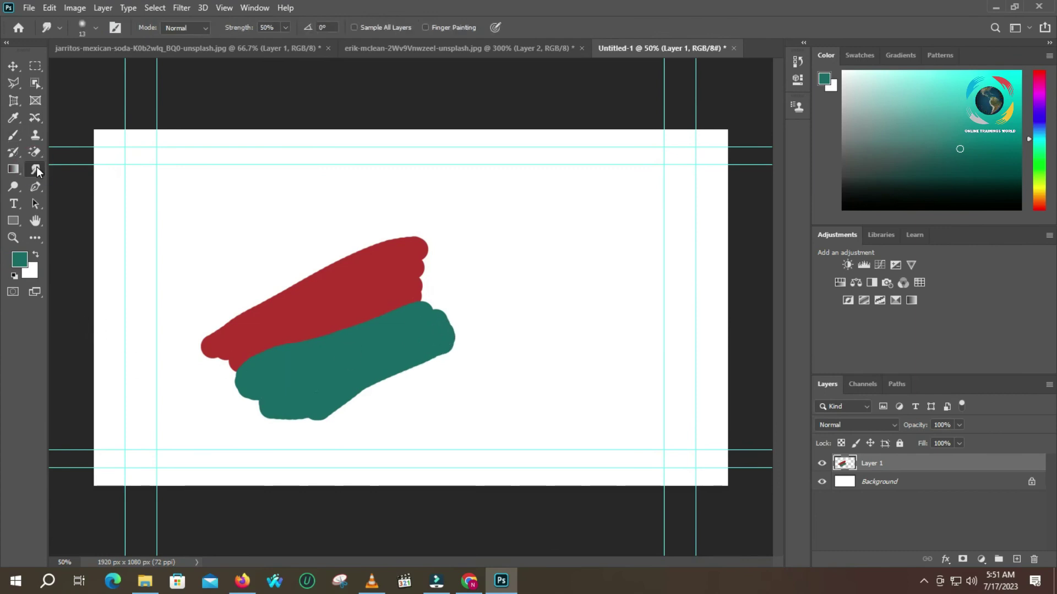
{"action": "right_click", "coordinate": [37, 171]}
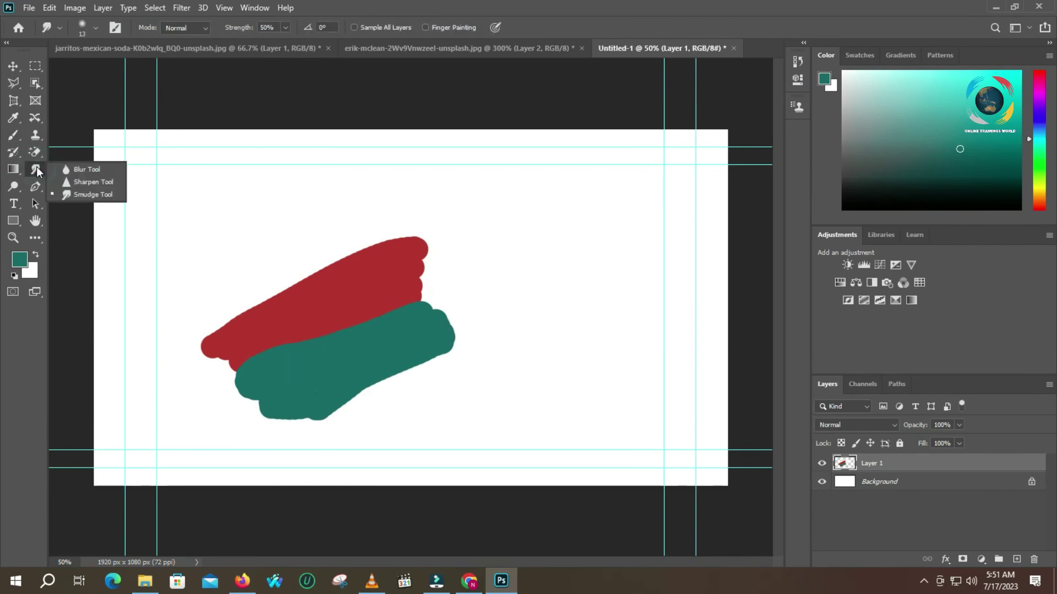
{"action": "left_click", "coordinate": [71, 193]}
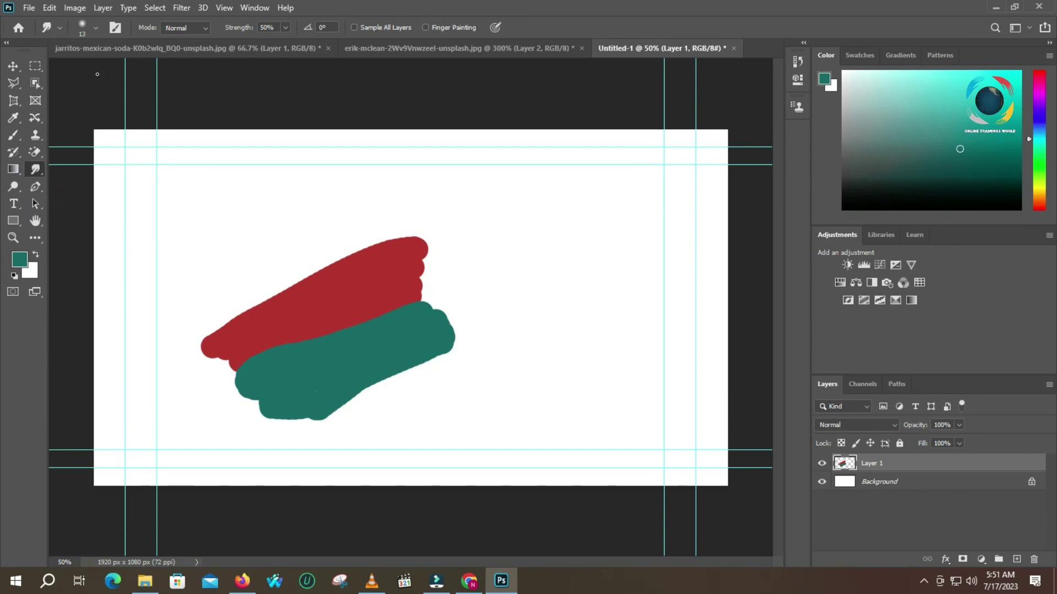
{"action": "left_click", "coordinate": [96, 27]}
{"action": "left_click_drag", "start_coordinate": [80, 72], "coordinate": [98, 71]}
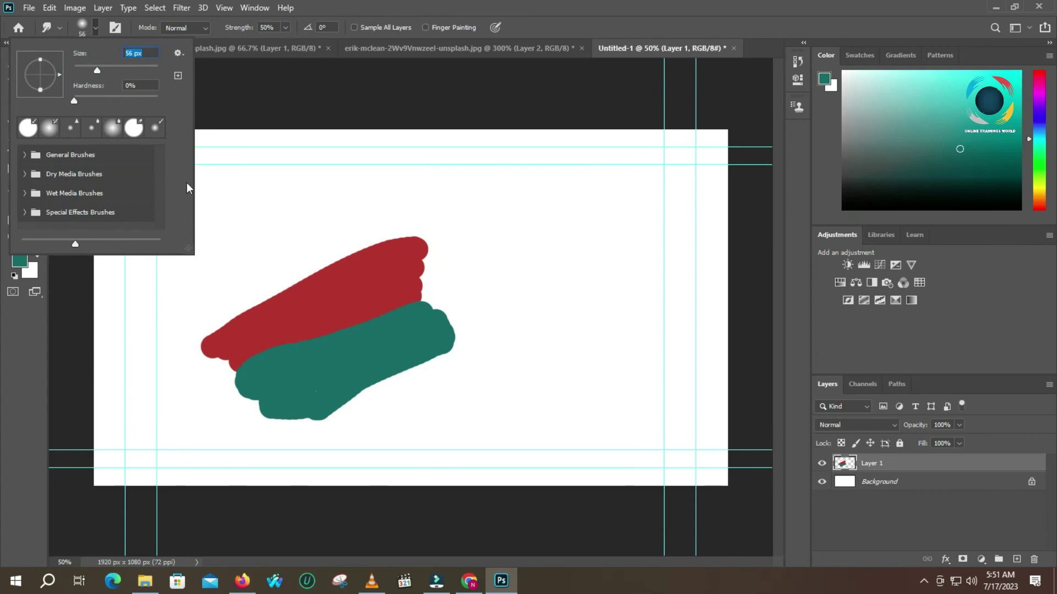
{"action": "left_click", "coordinate": [21, 348]}
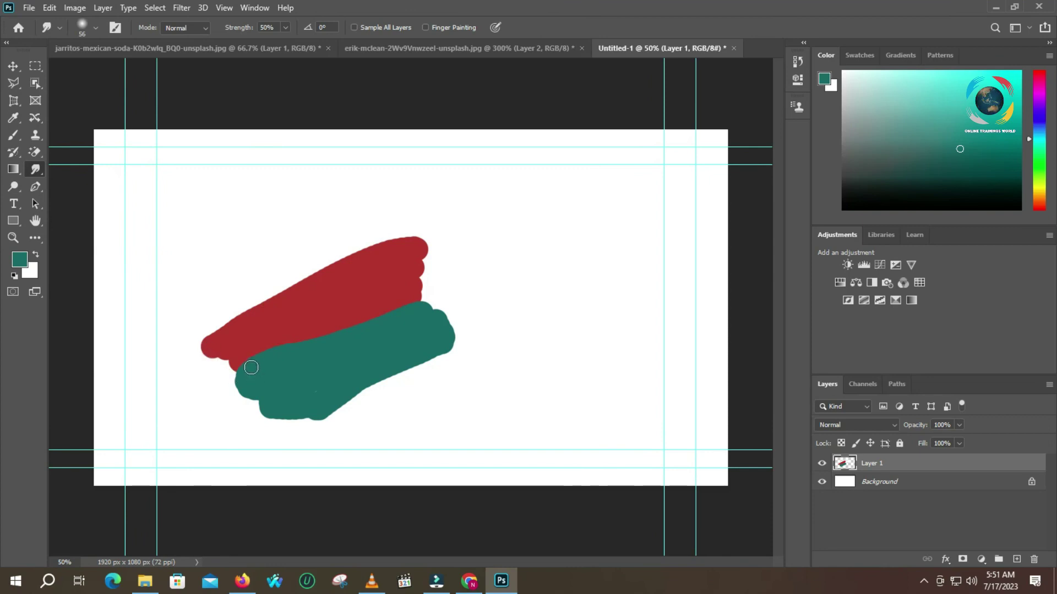
{"action": "mouse_move", "coordinate": [241, 366]}
{"action": "left_mouse_down"}
{"action": "mouse_move", "coordinate": [269, 363]}
{"action": "mouse_move", "coordinate": [314, 338]}
{"action": "mouse_move", "coordinate": [245, 367]}
{"action": "mouse_move", "coordinate": [384, 319]}
{"action": "mouse_move", "coordinate": [329, 339]}
{"action": "mouse_move", "coordinate": [376, 305]}
{"action": "left_mouse_up"}
{"action": "mouse_move", "coordinate": [319, 339]}
{"action": "left_mouse_down"}
{"action": "mouse_move", "coordinate": [375, 305]}
{"action": "mouse_move", "coordinate": [333, 335]}
{"action": "mouse_move", "coordinate": [399, 301]}
{"action": "mouse_move", "coordinate": [395, 312]}
{"action": "mouse_move", "coordinate": [408, 289]}
{"action": "mouse_move", "coordinate": [364, 339]}
{"action": "left_mouse_up"}
{"action": "left_click_drag", "start_coordinate": [387, 298], "coordinate": [372, 338]}
{"action": "left_click_drag", "start_coordinate": [403, 295], "coordinate": [457, 329]}
{"action": "mouse_move", "coordinate": [392, 295]}
{"action": "left_mouse_down"}
{"action": "mouse_move", "coordinate": [415, 321]}
{"action": "mouse_move", "coordinate": [405, 305]}
{"action": "mouse_move", "coordinate": [436, 308]}
{"action": "mouse_move", "coordinate": [401, 308]}
{"action": "mouse_move", "coordinate": [440, 317]}
{"action": "mouse_move", "coordinate": [371, 314]}
{"action": "left_mouse_up"}
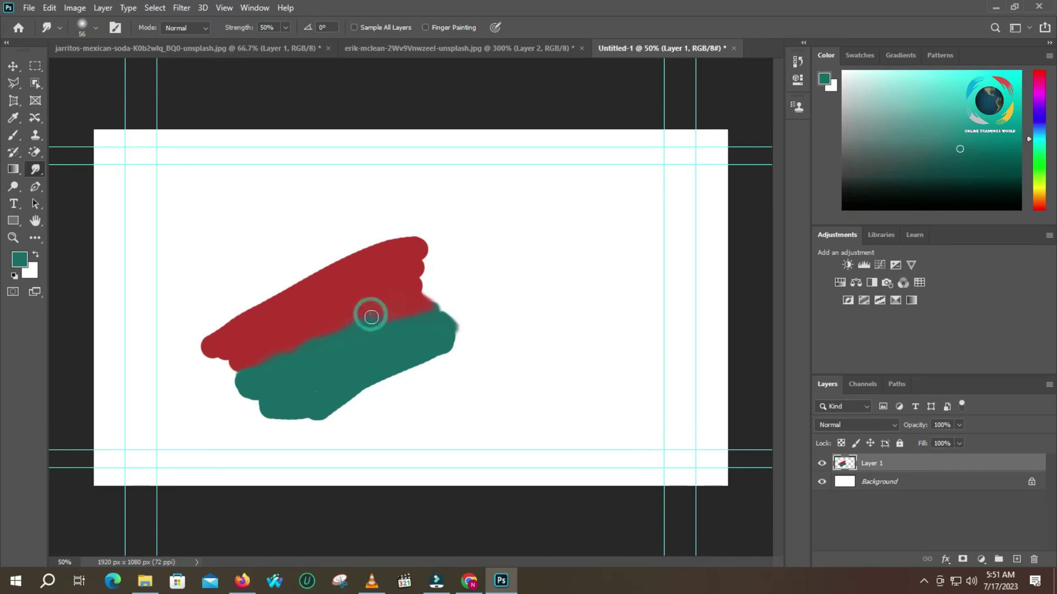
Inspect the blended boundary up close and toggle the visibility of Layer 1, leaving it shown
{"action": "key", "text": "z"}
{"action": "left_click", "coordinate": [313, 326]}
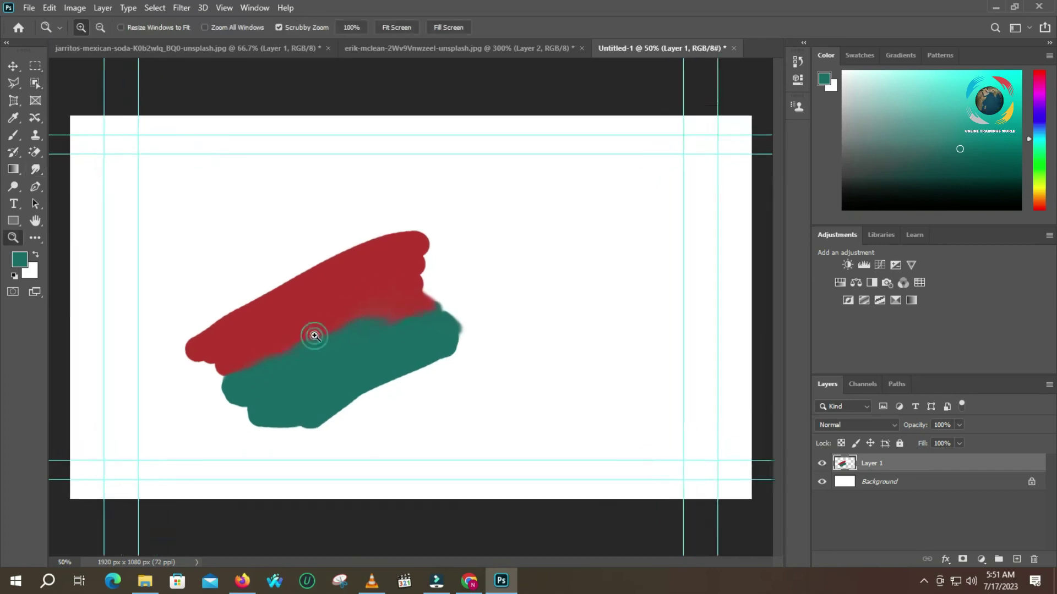
{"action": "left_click", "coordinate": [823, 464]}
{"action": "left_click", "coordinate": [822, 464]}
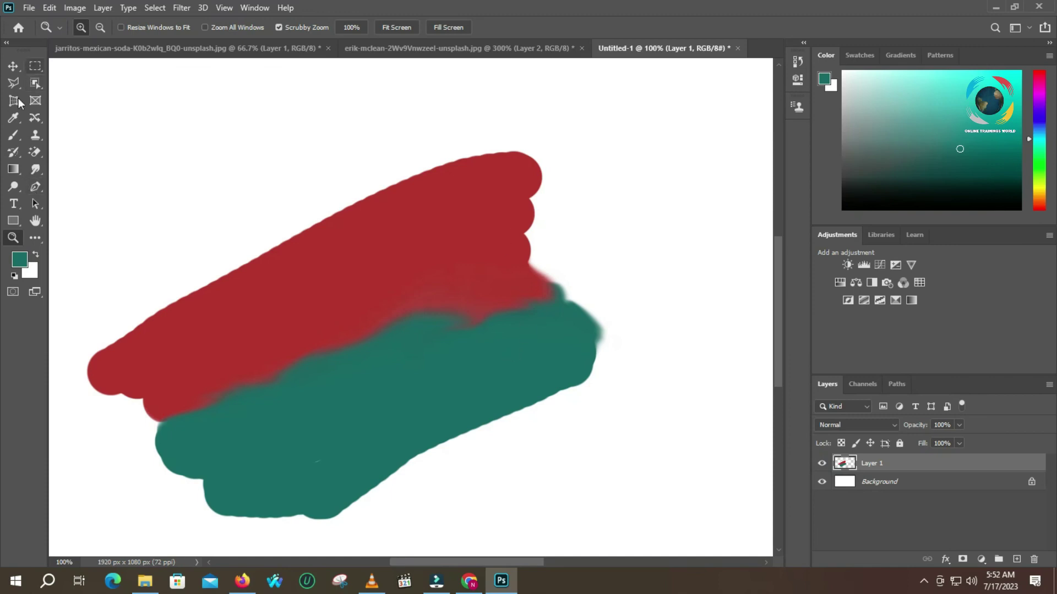
Sample the red from the artwork as the foreground colour and extend the red patch up and to the right with the Brush
{"action": "left_click", "coordinate": [20, 261]}
{"action": "left_click", "coordinate": [665, 112]}
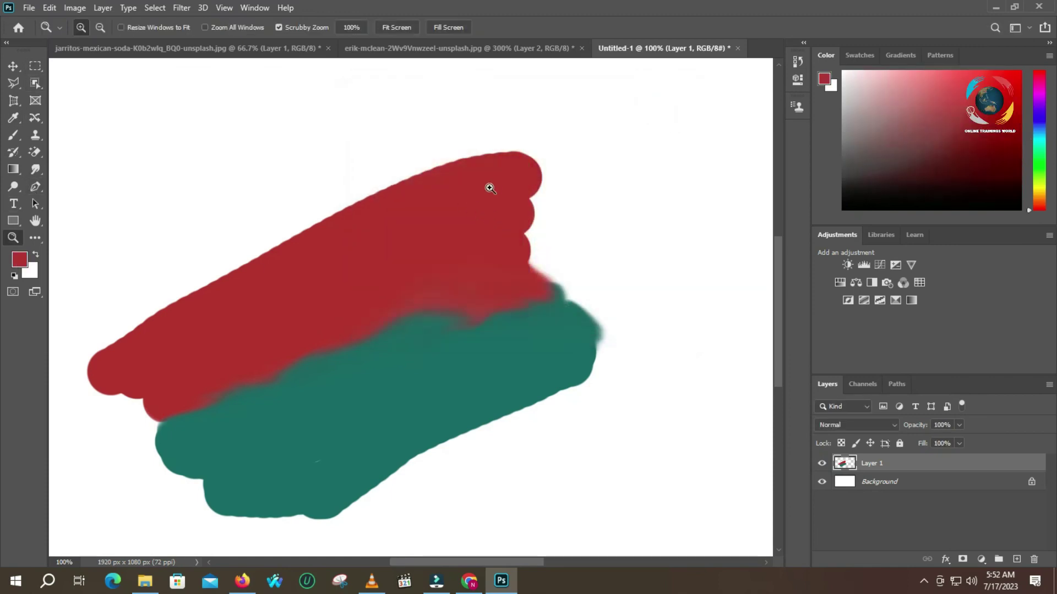
{"action": "left_click", "coordinate": [13, 135]}
{"action": "mouse_move", "coordinate": [528, 165]}
{"action": "left_mouse_down"}
{"action": "mouse_move", "coordinate": [565, 254]}
{"action": "mouse_move", "coordinate": [701, 160]}
{"action": "mouse_move", "coordinate": [620, 236]}
{"action": "mouse_move", "coordinate": [549, 272]}
{"action": "mouse_move", "coordinate": [223, 299]}
{"action": "left_mouse_up"}
Sample the teal from the artwork as the foreground colour and extend the teal band along the enlarged red patch
{"action": "left_click", "coordinate": [20, 259]}
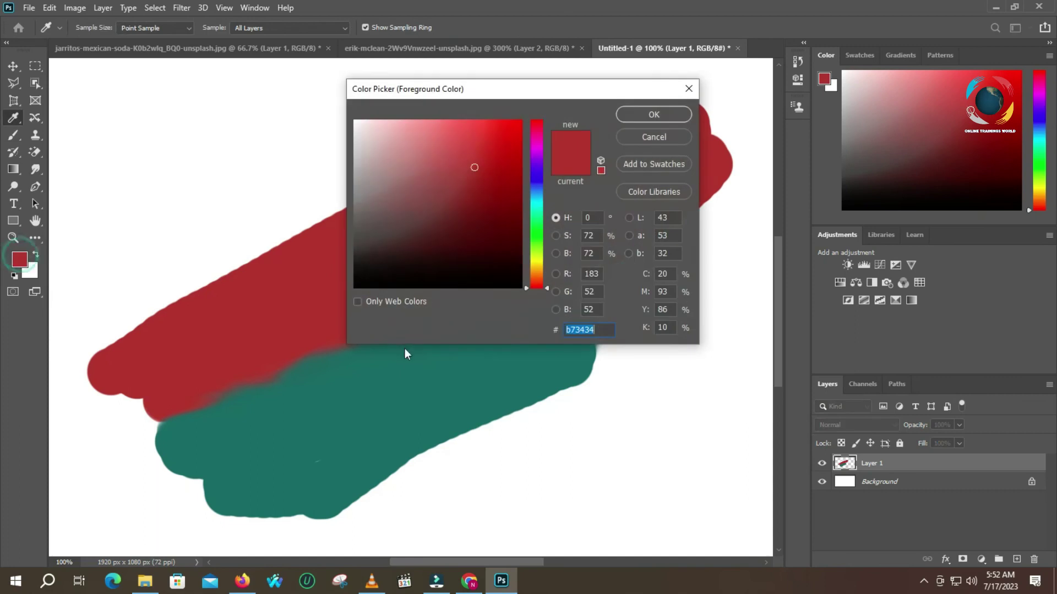
{"action": "left_click", "coordinate": [348, 399]}
{"action": "left_click", "coordinate": [653, 111]}
{"action": "mouse_move", "coordinate": [538, 316]}
{"action": "left_mouse_down"}
{"action": "mouse_move", "coordinate": [609, 283]}
{"action": "mouse_move", "coordinate": [653, 246]}
{"action": "mouse_move", "coordinate": [622, 312]}
{"action": "mouse_move", "coordinate": [583, 352]}
{"action": "left_mouse_up"}
Smudge the middle stretch of the red and teal boundary to continue the blend into the newly painted area
{"action": "right_click", "coordinate": [40, 173]}
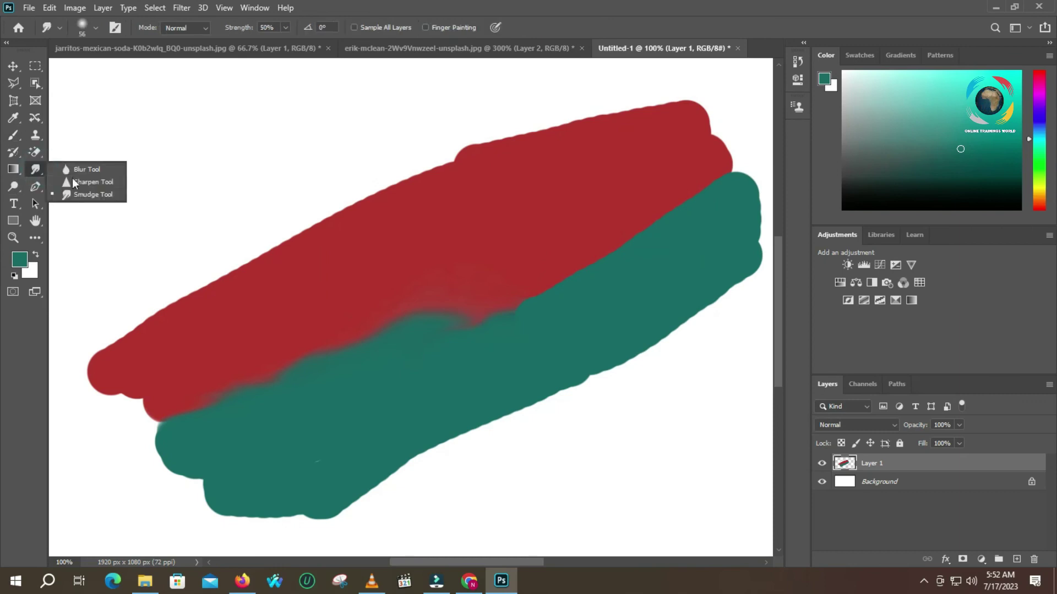
{"action": "left_click", "coordinate": [77, 197]}
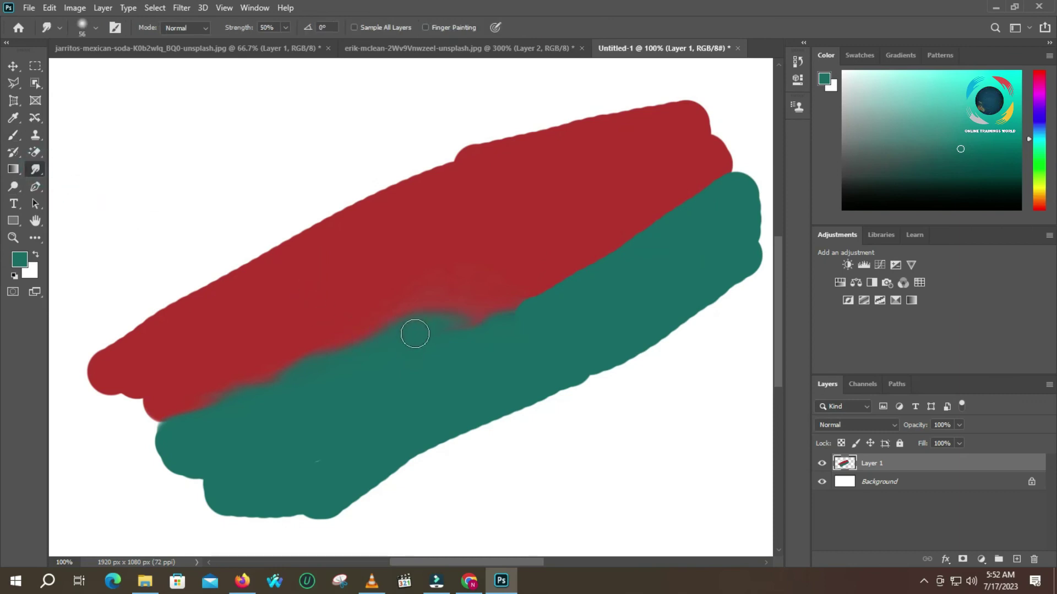
{"action": "mouse_move", "coordinate": [462, 318]}
{"action": "left_mouse_down"}
{"action": "mouse_move", "coordinate": [523, 290]}
{"action": "mouse_move", "coordinate": [486, 323]}
{"action": "mouse_move", "coordinate": [522, 299]}
{"action": "left_mouse_up"}
{"action": "left_click_drag", "start_coordinate": [487, 327], "coordinate": [515, 307]}
{"action": "mouse_move", "coordinate": [495, 319]}
{"action": "left_mouse_down"}
{"action": "mouse_move", "coordinate": [570, 266]}
{"action": "mouse_move", "coordinate": [549, 292]}
{"action": "mouse_move", "coordinate": [576, 266]}
{"action": "left_mouse_up"}
{"action": "mouse_move", "coordinate": [519, 296]}
{"action": "left_mouse_down"}
{"action": "mouse_move", "coordinate": [462, 351]}
{"action": "mouse_move", "coordinate": [521, 296]}
{"action": "mouse_move", "coordinate": [491, 339]}
{"action": "mouse_move", "coordinate": [501, 308]}
{"action": "mouse_move", "coordinate": [502, 338]}
{"action": "mouse_move", "coordinate": [533, 296]}
{"action": "mouse_move", "coordinate": [491, 393]}
{"action": "left_mouse_up"}
{"action": "left_click_drag", "start_coordinate": [453, 319], "coordinate": [556, 288]}
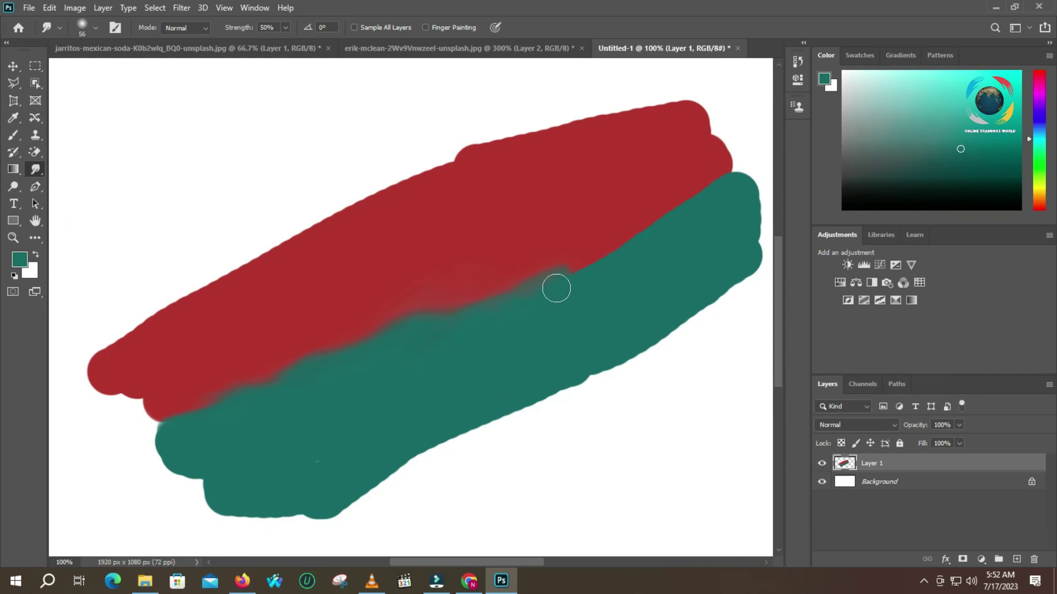